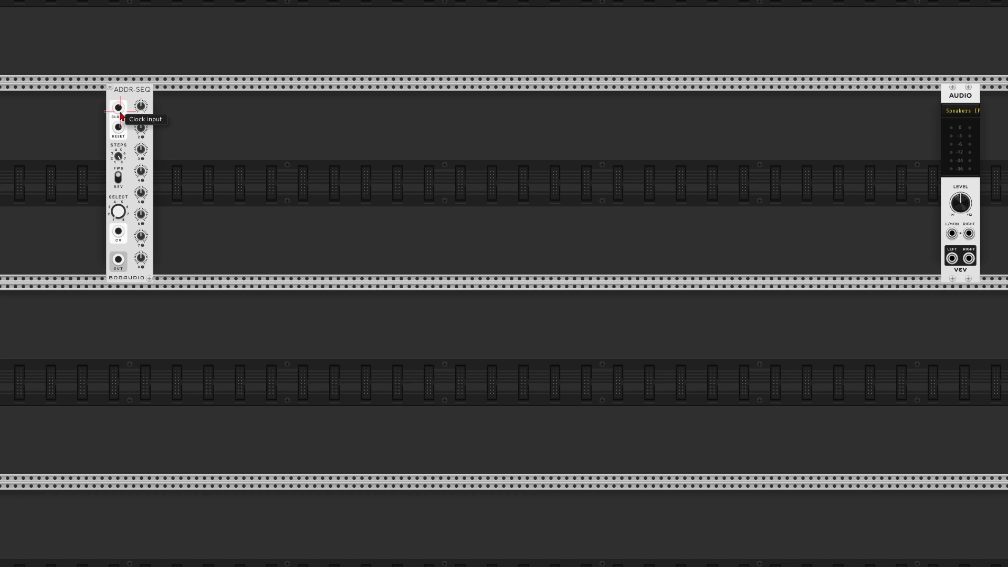
Add the QNT quantizer beside ADDR-SEQ and patch the sequencer's output into QNT's V/OCT input.
{"action": "right_click", "coordinate": [169, 138]}
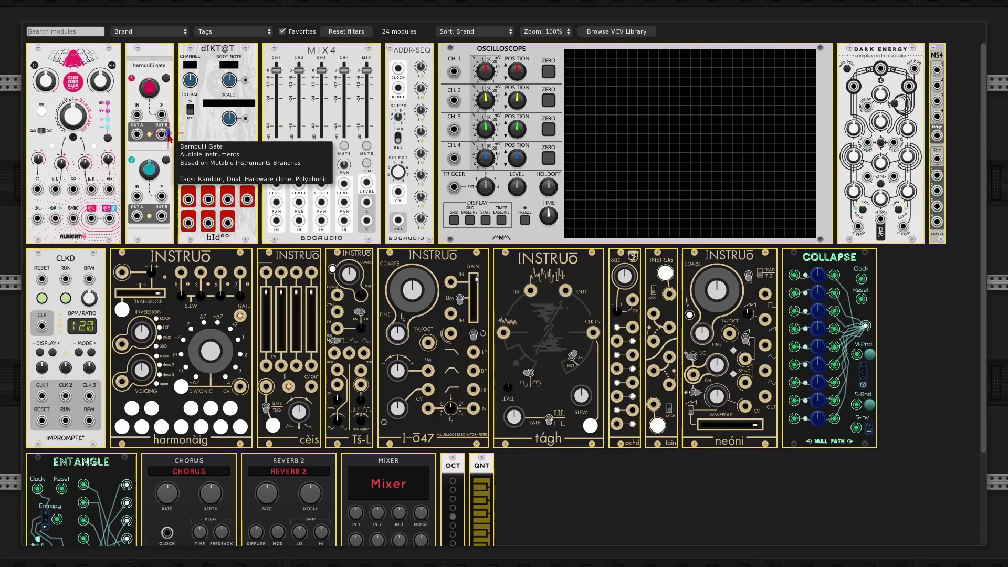
{"action": "left_click", "coordinate": [482, 462]}
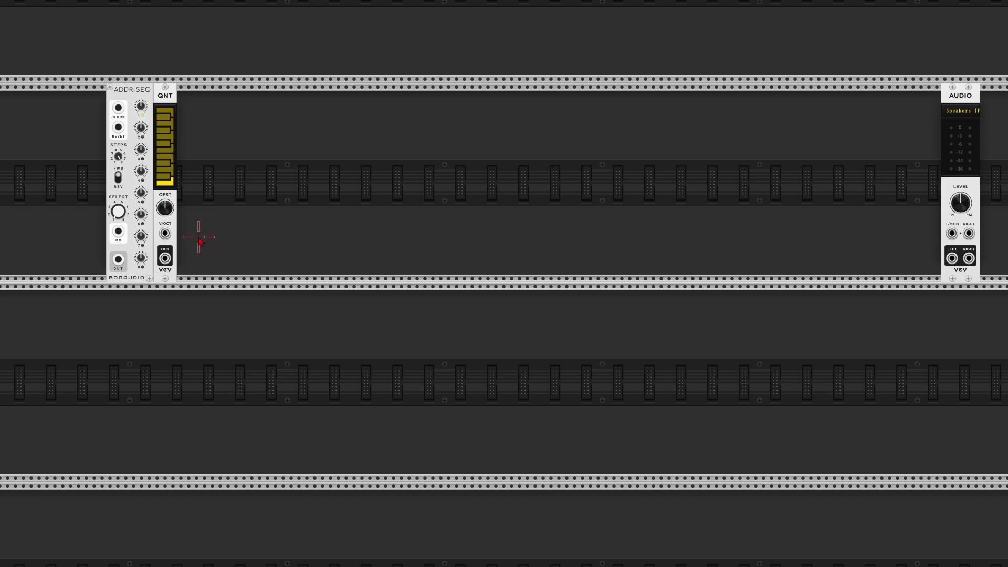
{"action": "left_click_drag", "start_coordinate": [164, 234], "coordinate": [118, 259]}
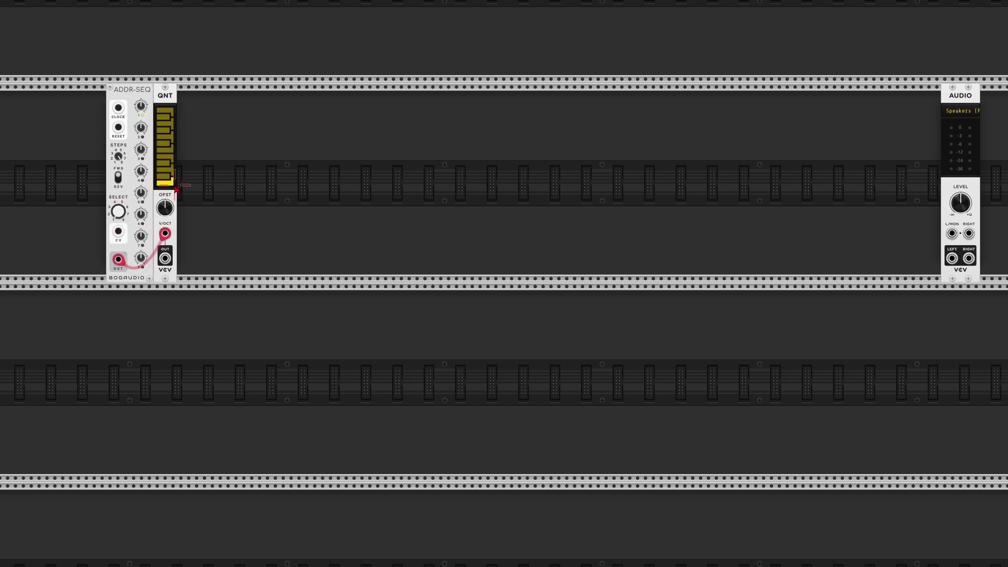
Tune the values of sequencer steps 2 to 4 on ADDR-SEQ and reduce its number of active steps.
{"action": "left_click_drag", "start_coordinate": [119, 212], "coordinate": [119, 212]}
{"action": "left_click_drag", "start_coordinate": [142, 130], "coordinate": [143, 134]}
{"action": "left_click_drag", "start_coordinate": [118, 212], "coordinate": [119, 215]}
{"action": "left_click_drag", "start_coordinate": [142, 150], "coordinate": [142, 154]}
{"action": "left_click_drag", "start_coordinate": [119, 214], "coordinate": [118, 212]}
{"action": "left_click_drag", "start_coordinate": [146, 180], "coordinate": [146, 179]}
{"action": "left_click_drag", "start_coordinate": [124, 214], "coordinate": [118, 212]}
{"action": "left_click_drag", "start_coordinate": [119, 157], "coordinate": [120, 159]}
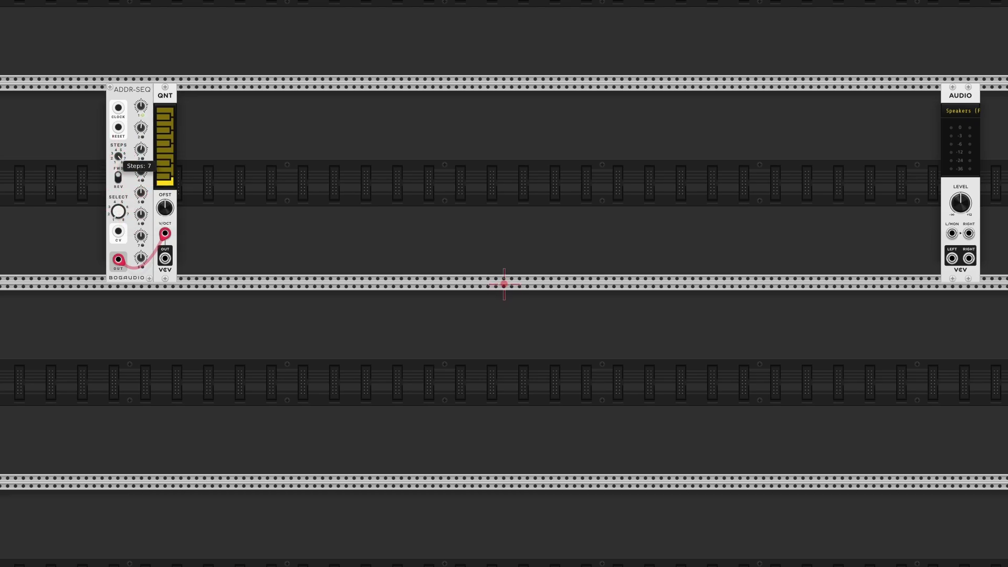
{"action": "left_click_drag", "start_coordinate": [504, 285], "coordinate": [504, 283]}
{"action": "left_click_drag", "start_coordinate": [130, 160], "coordinate": [130, 160]}
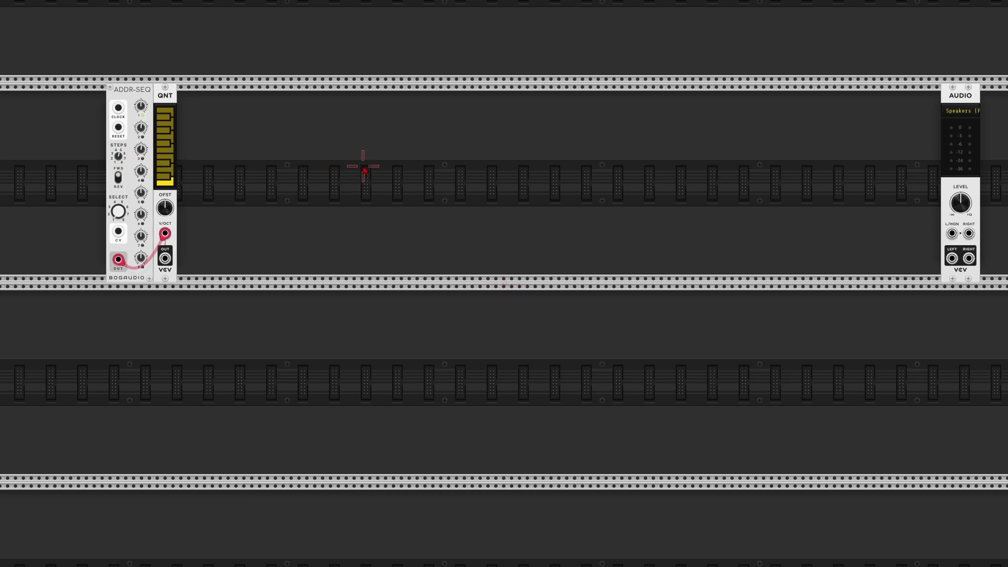
Add the CLKD clock module beside ADDR-SEQ and patch its CLK 1 output into the sequencer's clock input.
{"action": "right_click", "coordinate": [78, 162]}
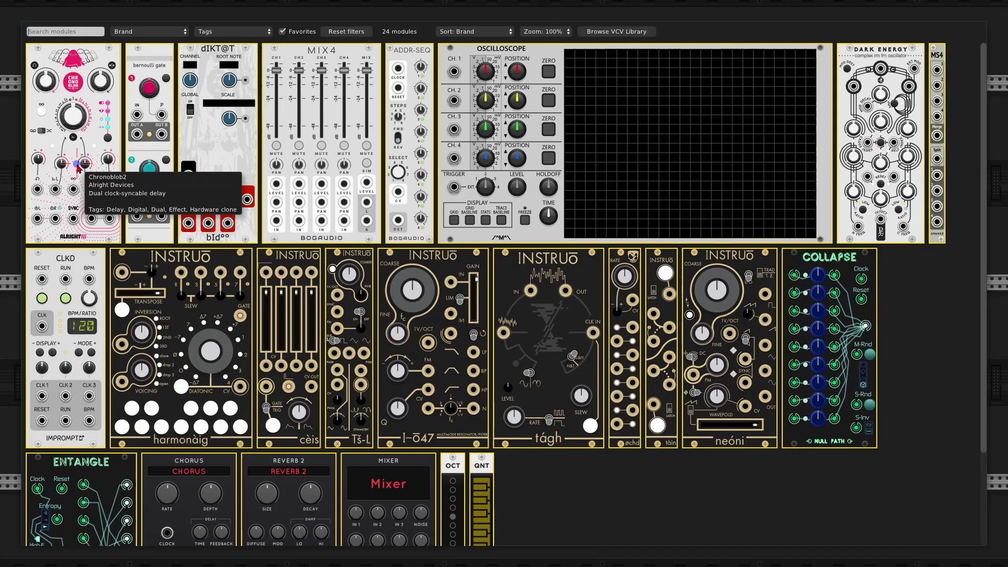
{"action": "left_click", "coordinate": [83, 260]}
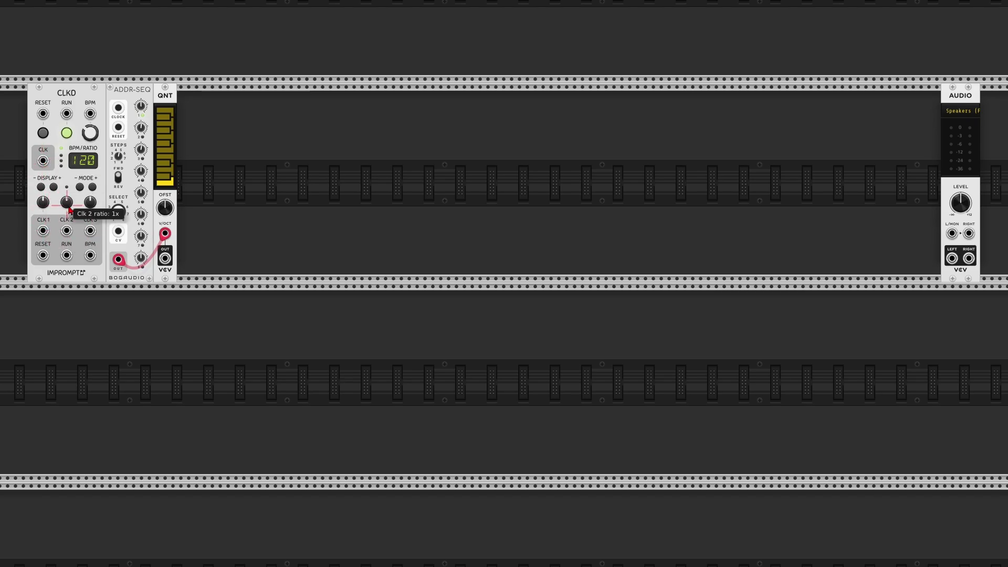
{"action": "left_click_drag", "start_coordinate": [43, 231], "coordinate": [119, 110]}
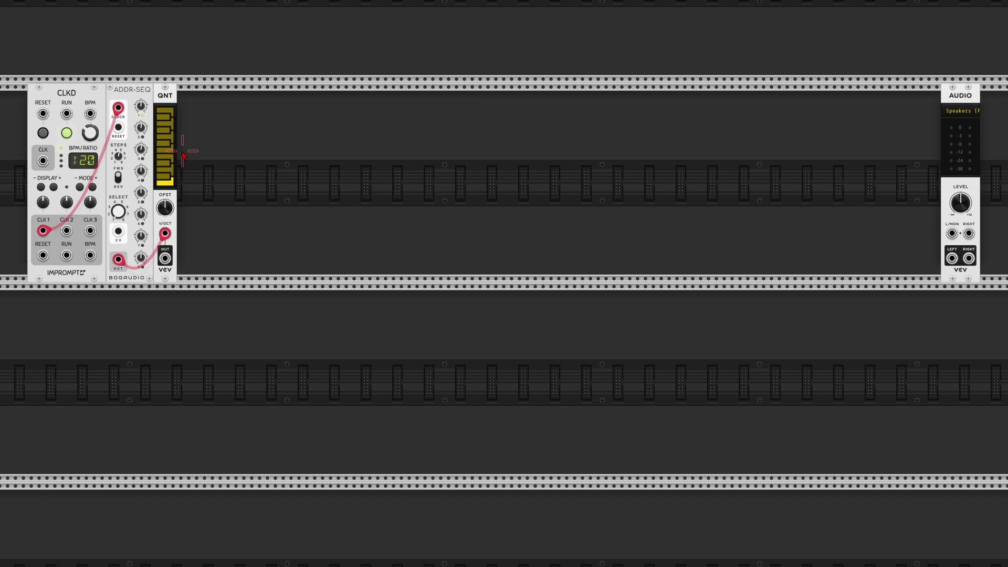
Set CLKD's Clk 1 ratio to /8.
{"action": "right_click", "coordinate": [42, 201]}
{"action": "key", "text": "BackSpace"}
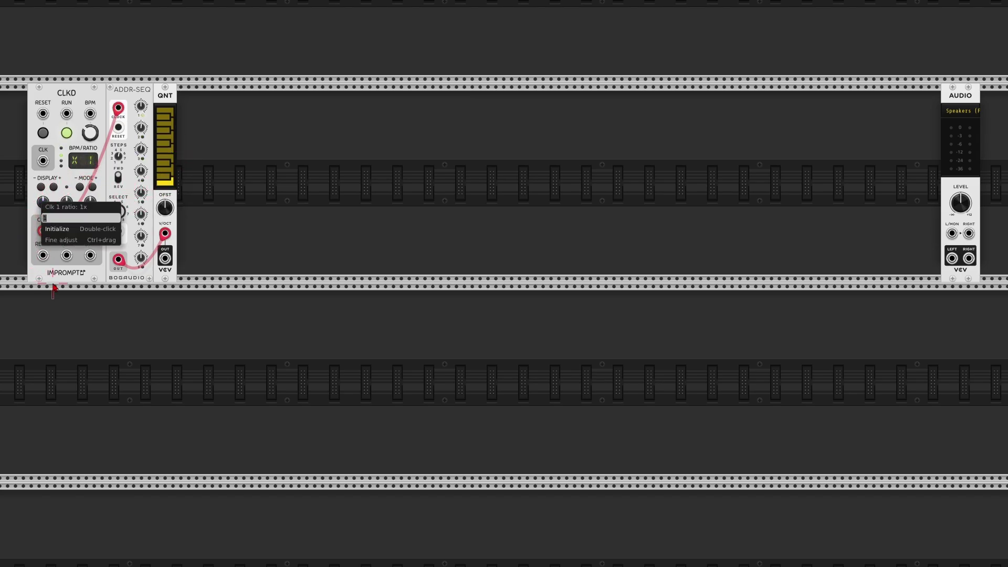
{"action": "type", "text": "/8"}
{"action": "key", "text": "Return"}
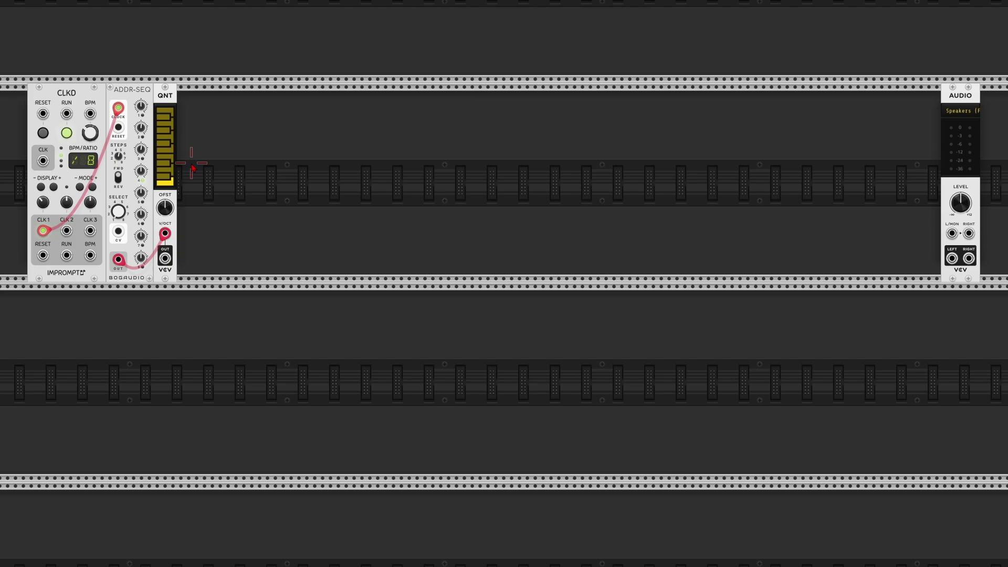
Add the dIKT@T quantizer beside QNT and patch QNT's output into its note input.
{"action": "right_click", "coordinate": [214, 181]}
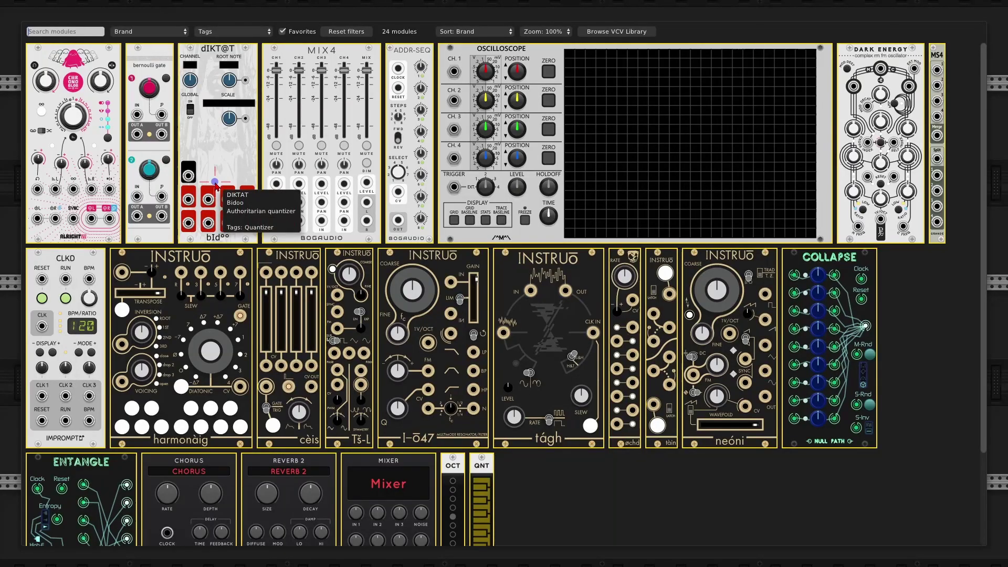
{"action": "left_click", "coordinate": [226, 147]}
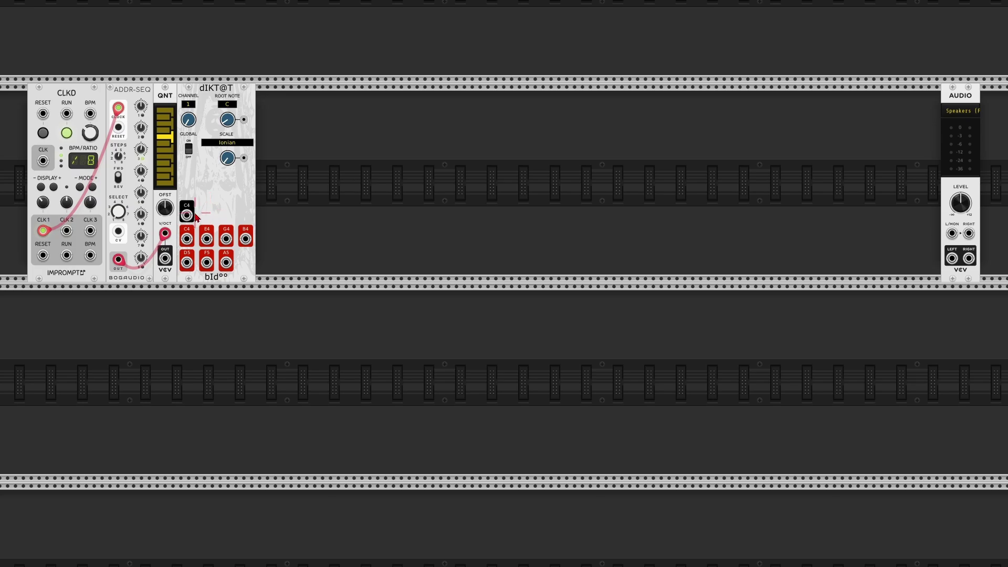
{"action": "left_click_drag", "start_coordinate": [195, 216], "coordinate": [504, 284]}
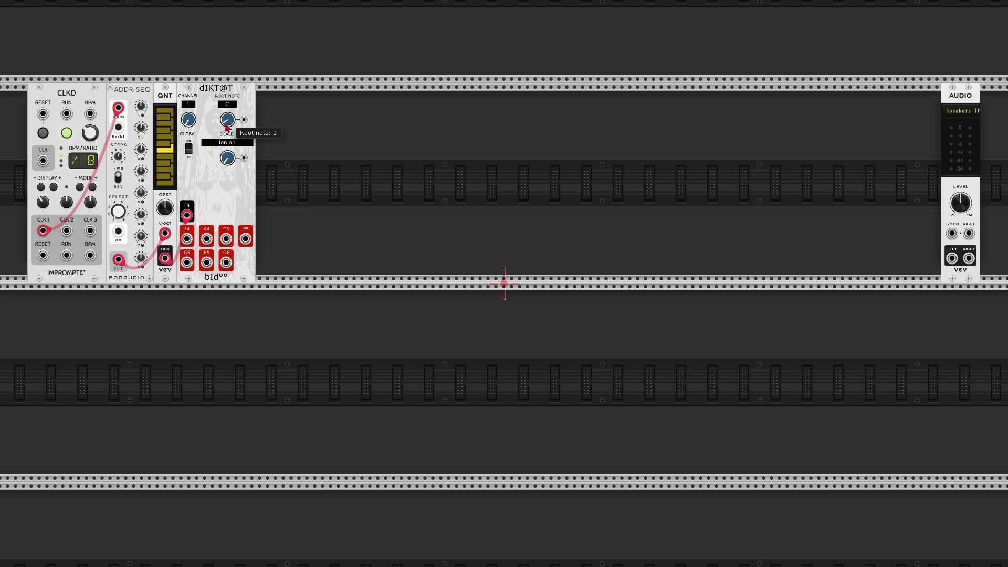
Try other scales such as Mixolydian on dIKT@T, then return the scale to Ionian.
{"action": "left_click_drag", "start_coordinate": [227, 158], "coordinate": [227, 157]}
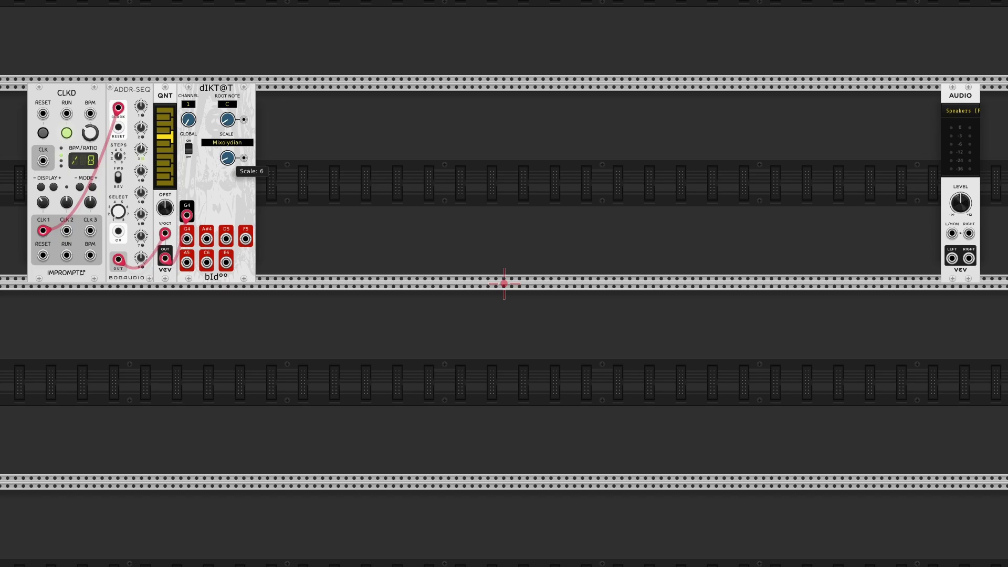
{"action": "left_click_drag", "start_coordinate": [504, 284], "coordinate": [504, 284]}
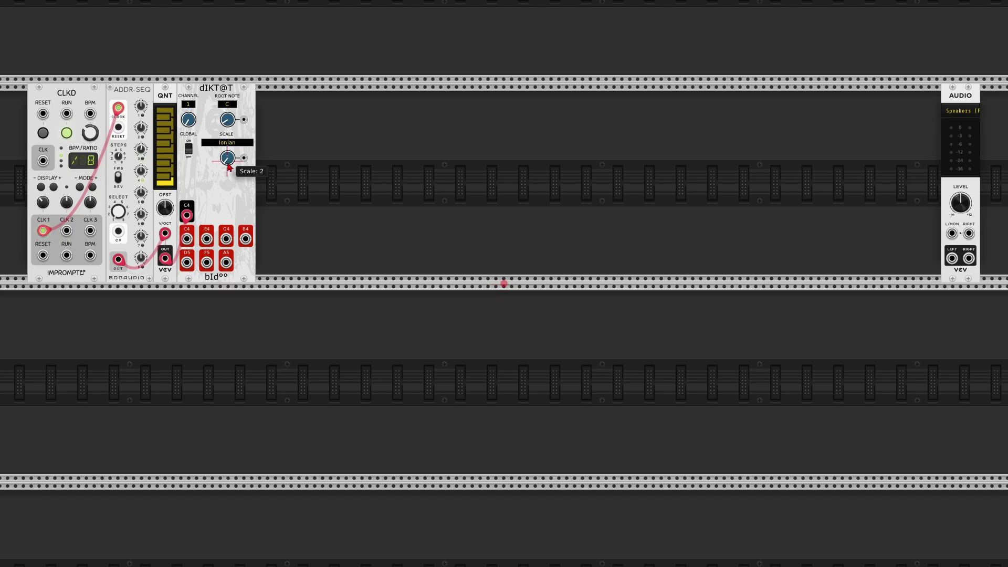
{"action": "left_click_drag", "start_coordinate": [229, 167], "coordinate": [229, 167]}
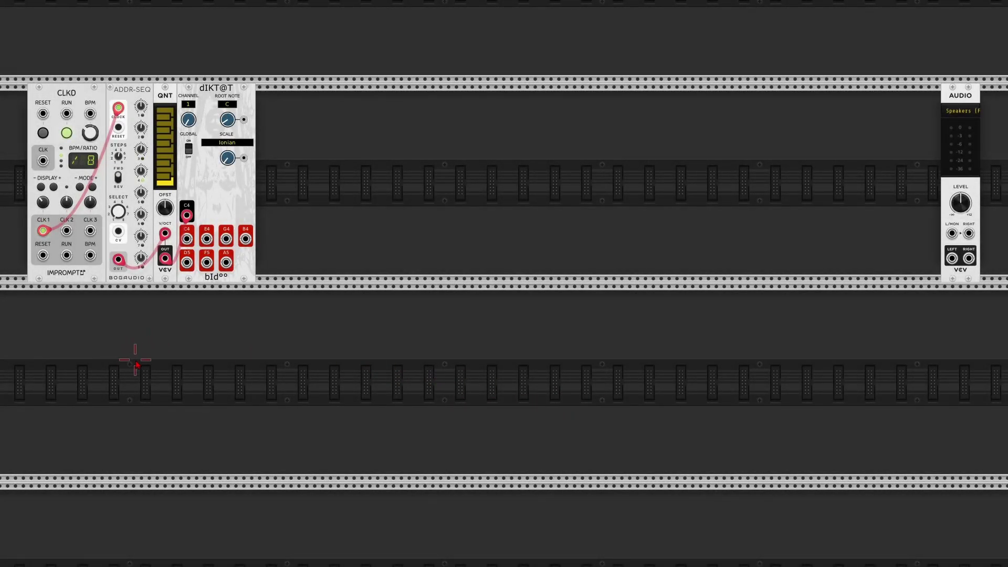
Add the Null Path Entangle module in the row below the sequencer and place Collapse directly beside it.
{"action": "right_click", "coordinate": [115, 360]}
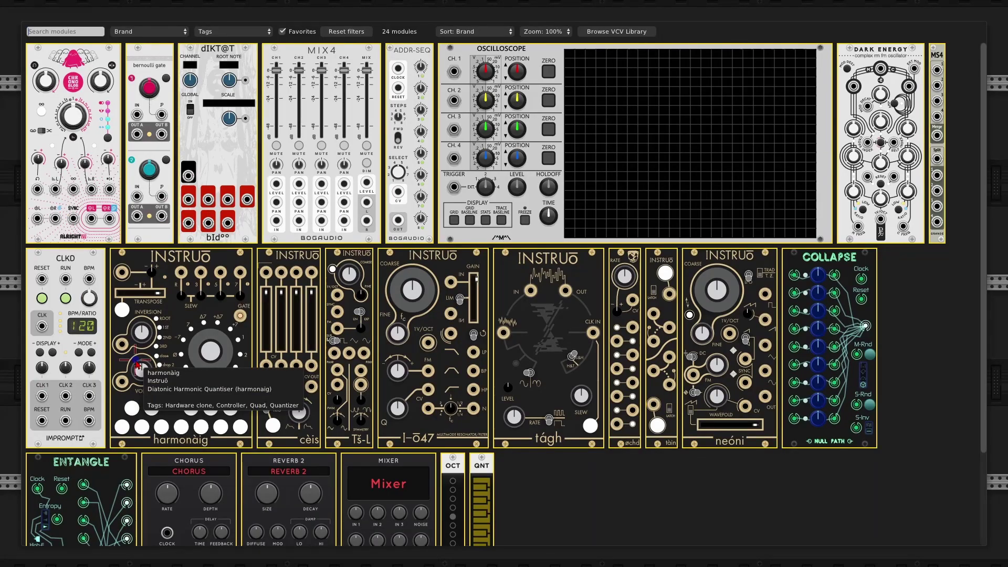
{"action": "left_click", "coordinate": [96, 467]}
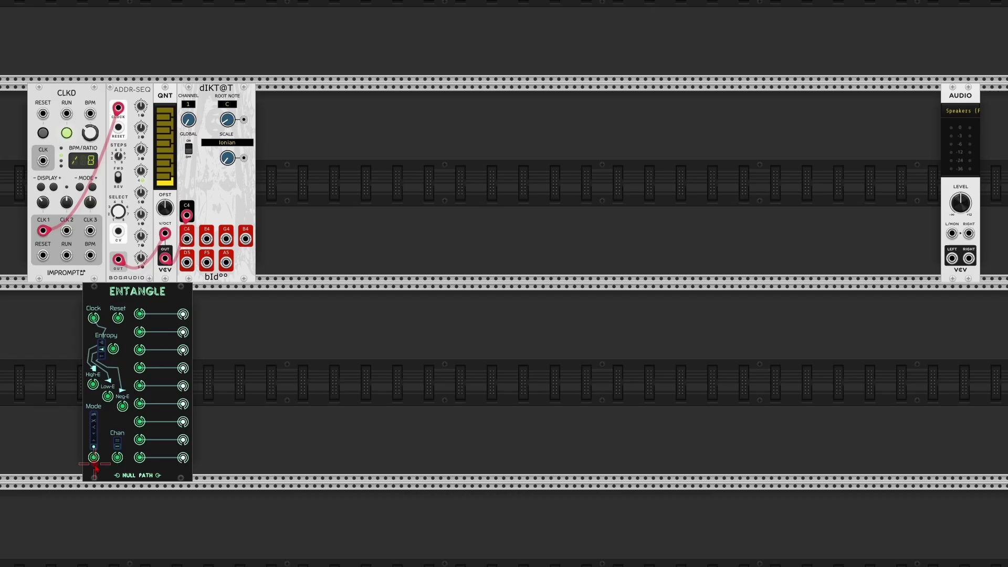
{"action": "right_click", "coordinate": [197, 405]}
{"action": "left_click", "coordinate": [806, 301]}
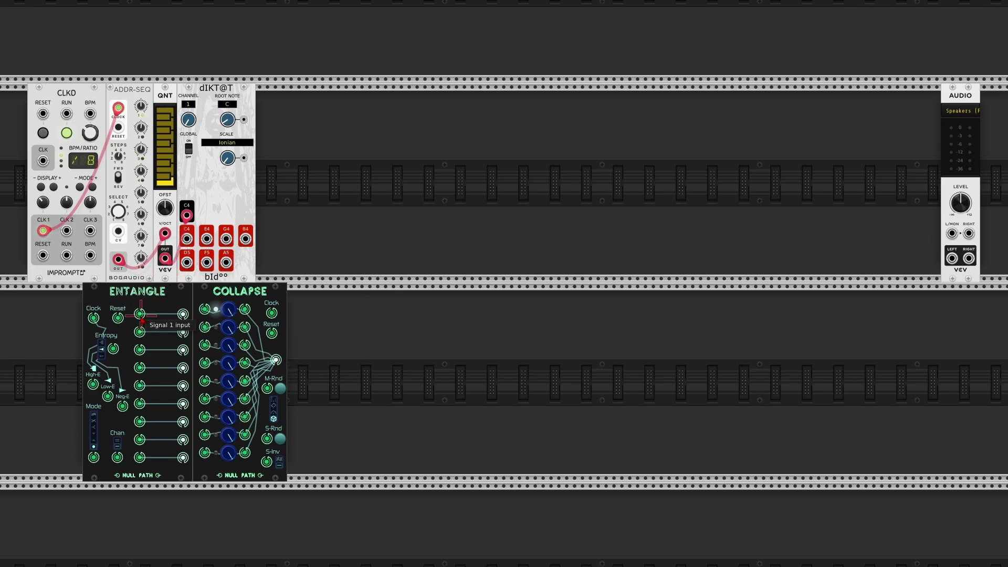
Patch dIKT@T's four upper-row note outputs into Entangle inputs 1 to 4 and its ninth output into input 5.
{"action": "left_click_drag", "start_coordinate": [140, 315], "coordinate": [140, 368]}
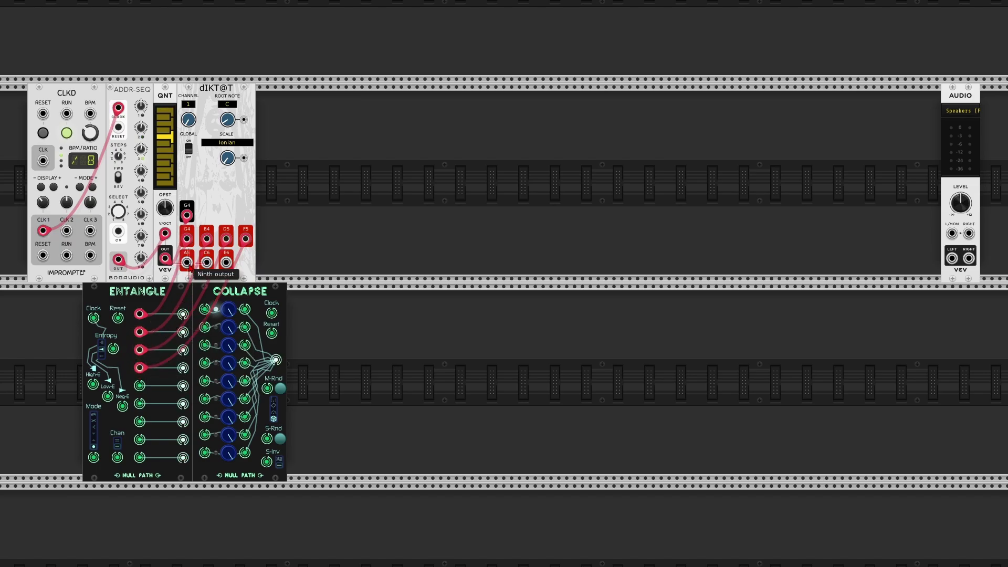
{"action": "left_click_drag", "start_coordinate": [188, 264], "coordinate": [141, 389]}
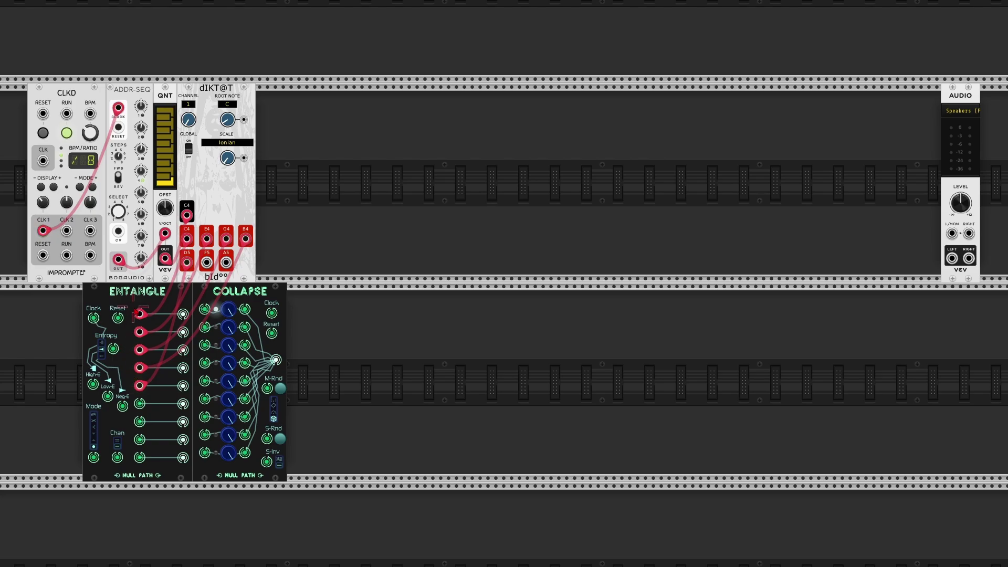
{"action": "left_click_drag", "start_coordinate": [207, 239], "coordinate": [143, 340]}
Add the OCT module beside dIKT@T, set its shift one octave up, and leave a narrow gap between them.
{"action": "left_click_drag", "start_coordinate": [132, 404], "coordinate": [276, 230]}
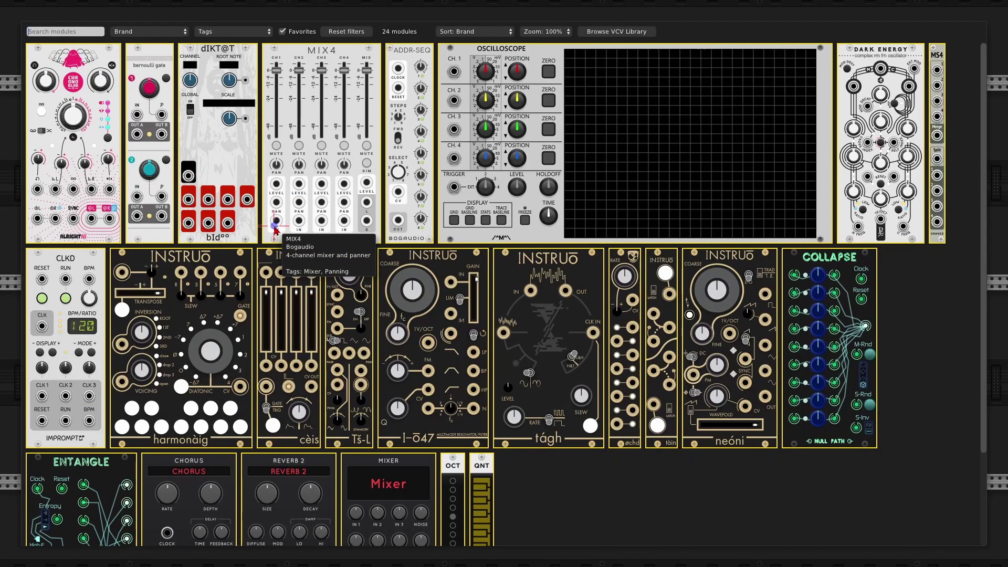
{"action": "left_click", "coordinate": [456, 464]}
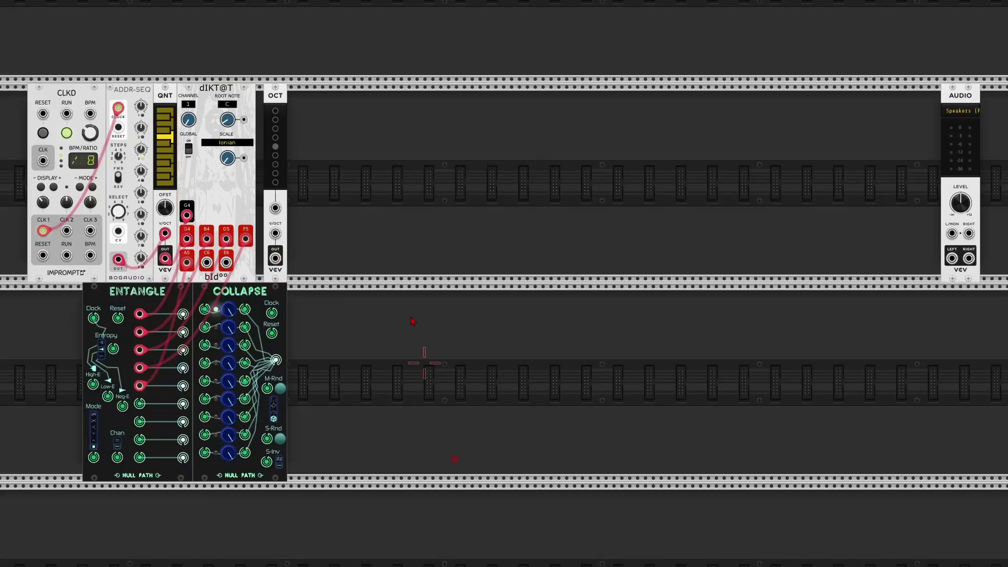
{"action": "left_click_drag", "start_coordinate": [281, 91], "coordinate": [274, 93]}
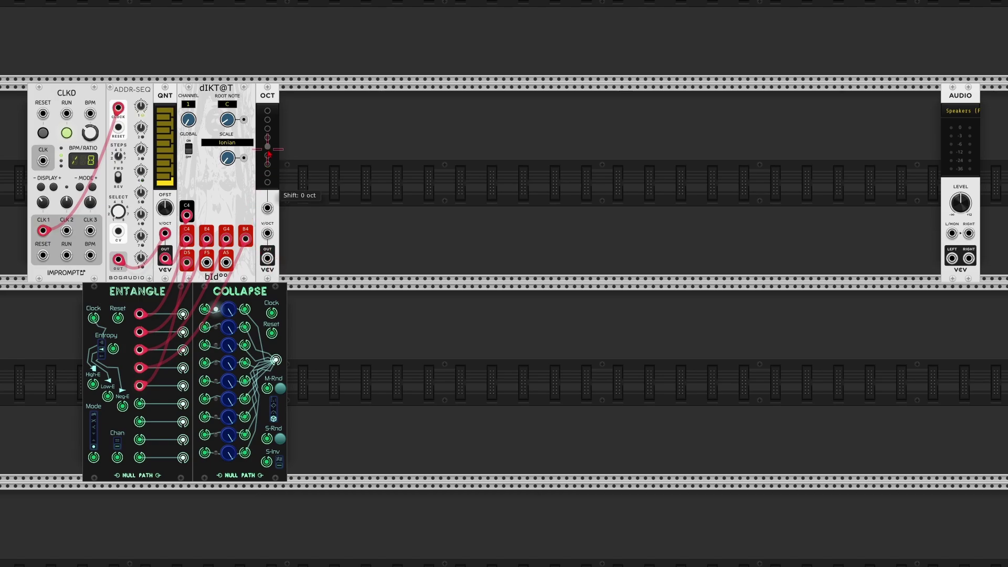
{"action": "left_click_drag", "start_coordinate": [268, 155], "coordinate": [269, 141]}
{"action": "left_click_drag", "start_coordinate": [272, 102], "coordinate": [284, 102]}
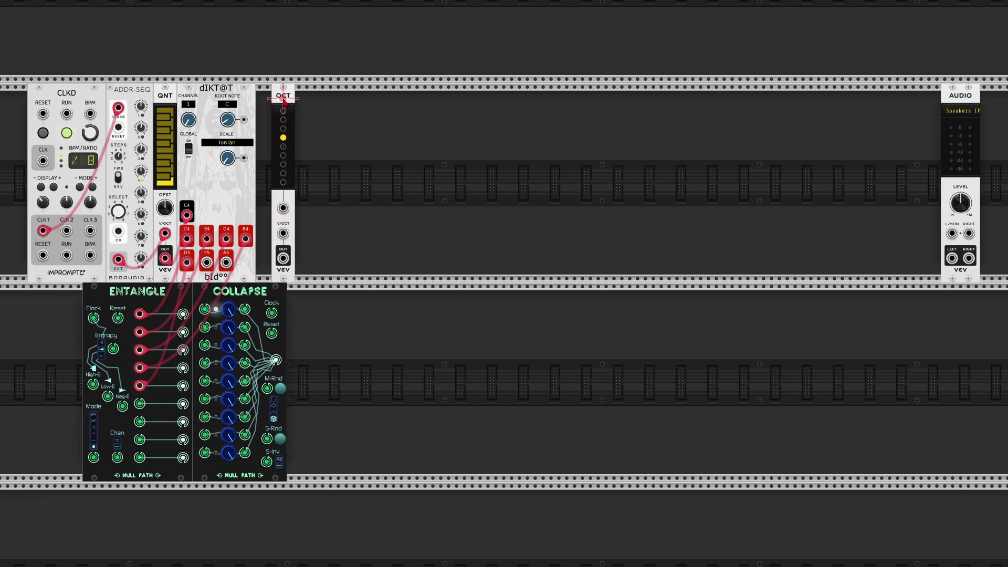
Add MS4 between dIKT@T and OCT and patch dIKT@T's first three upper-row outputs into MS4's merge inputs 1 to 3.
{"action": "right_click", "coordinate": [266, 117]}
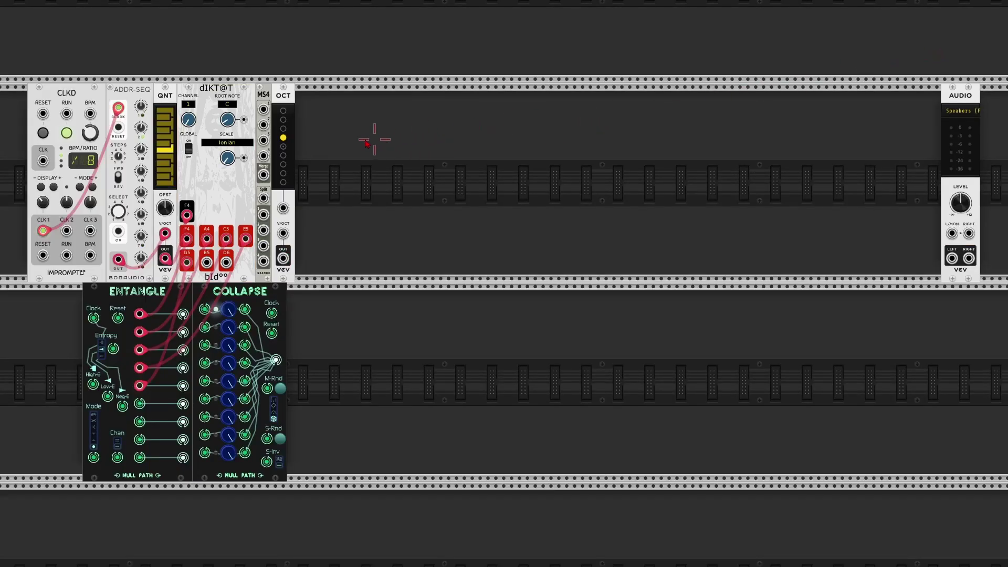
{"action": "left_click_drag", "start_coordinate": [264, 109], "coordinate": [188, 239]}
{"action": "left_click_drag", "start_coordinate": [264, 125], "coordinate": [207, 240]}
{"action": "left_click_drag", "start_coordinate": [264, 140], "coordinate": [226, 240]}
Route MS4's merge output through OCT into its split input, and patch the three split outputs and dIKT@T's root output into Entangle inputs 6 to 9.
{"action": "left_click_drag", "start_coordinate": [264, 175], "coordinate": [286, 239]}
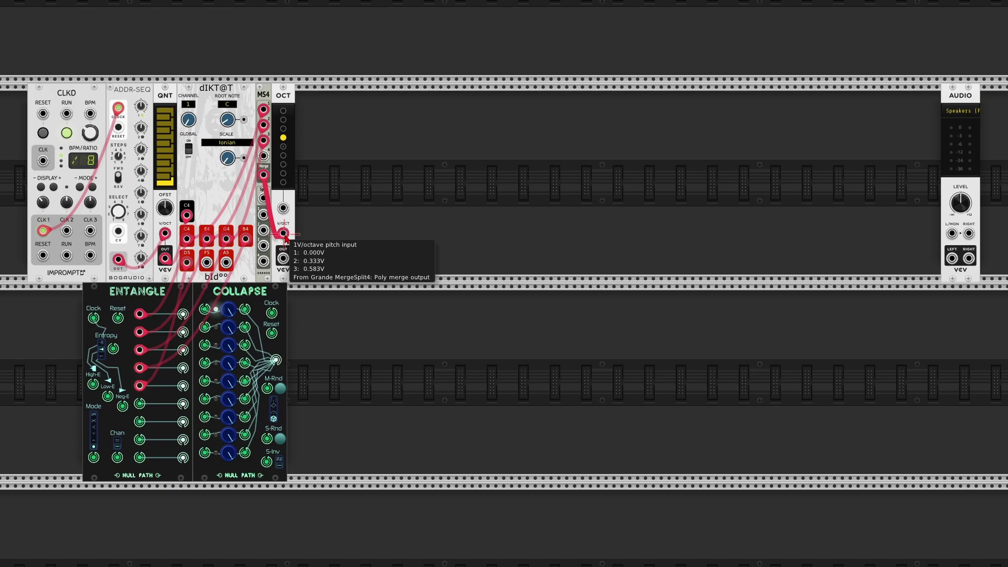
{"action": "left_click_drag", "start_coordinate": [283, 258], "coordinate": [264, 200]}
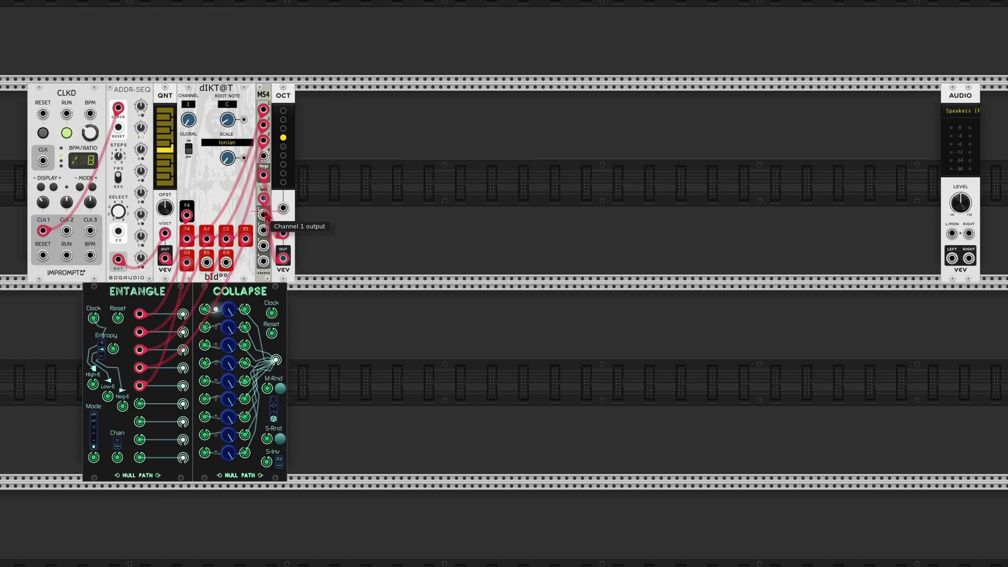
{"action": "left_click_drag", "start_coordinate": [265, 216], "coordinate": [143, 461]}
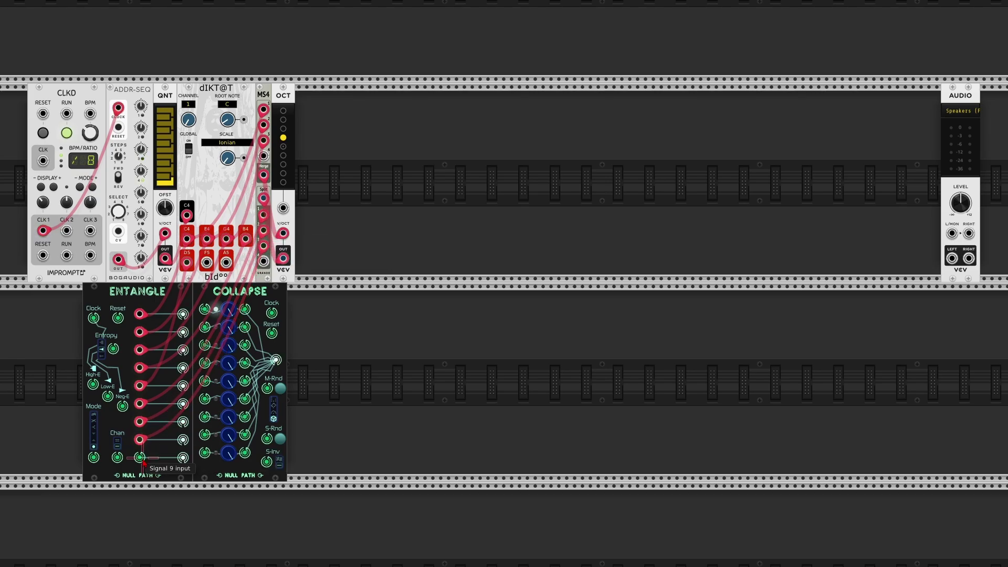
{"action": "left_click_drag", "start_coordinate": [143, 462], "coordinate": [188, 242]}
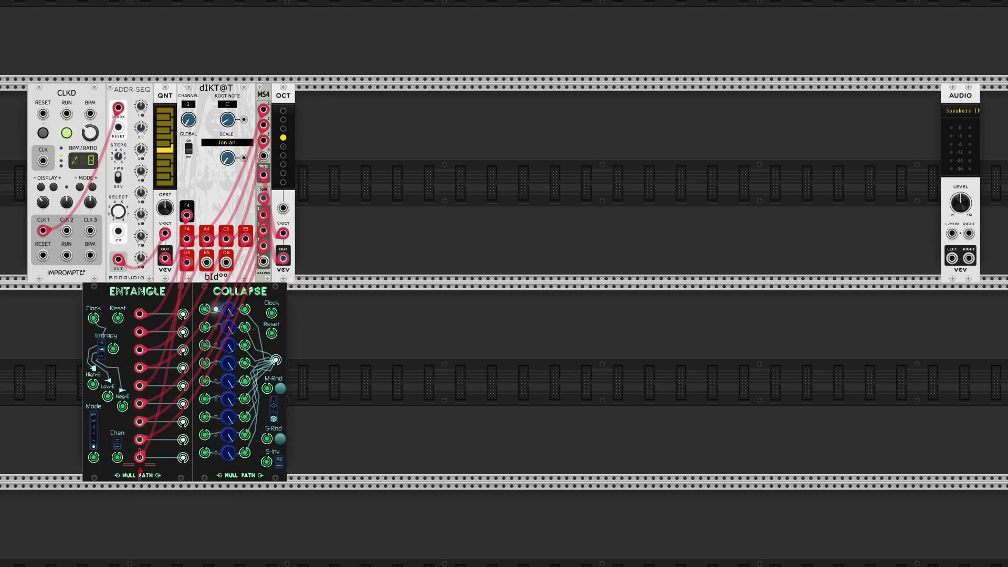
Patch Entangle's nine outputs into Collapse's nine step inputs and connect CLKD's master CLK to Collapse's clock input.
{"action": "left_click_drag", "start_coordinate": [204, 309], "coordinate": [183, 457]}
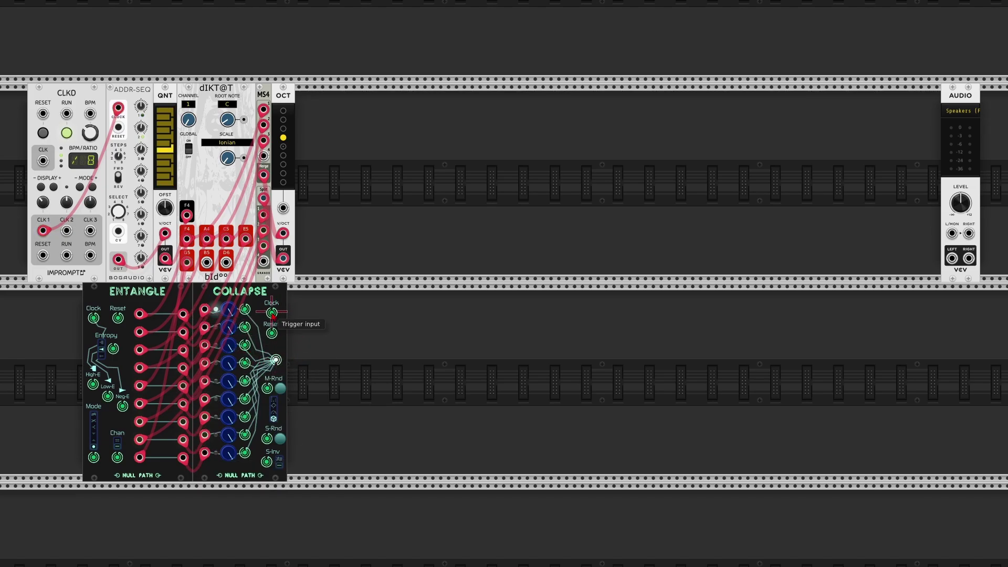
{"action": "left_click_drag", "start_coordinate": [271, 313], "coordinate": [44, 161]}
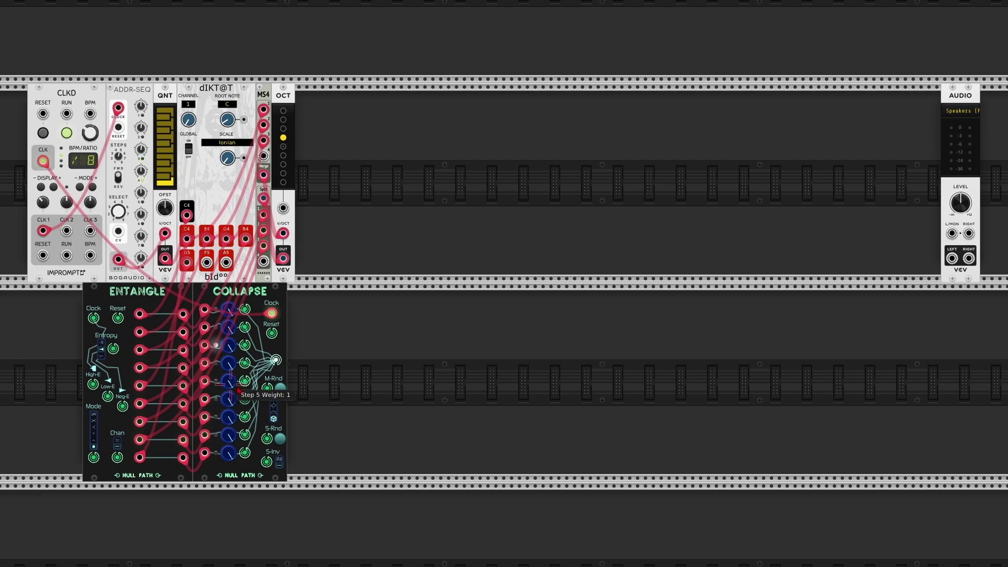
Change Collapse's movement mode below M-Rnd and vary the Step 4 weight, lowering it to 0 and raising it to about 0.5.
{"action": "left_click", "coordinate": [274, 410]}
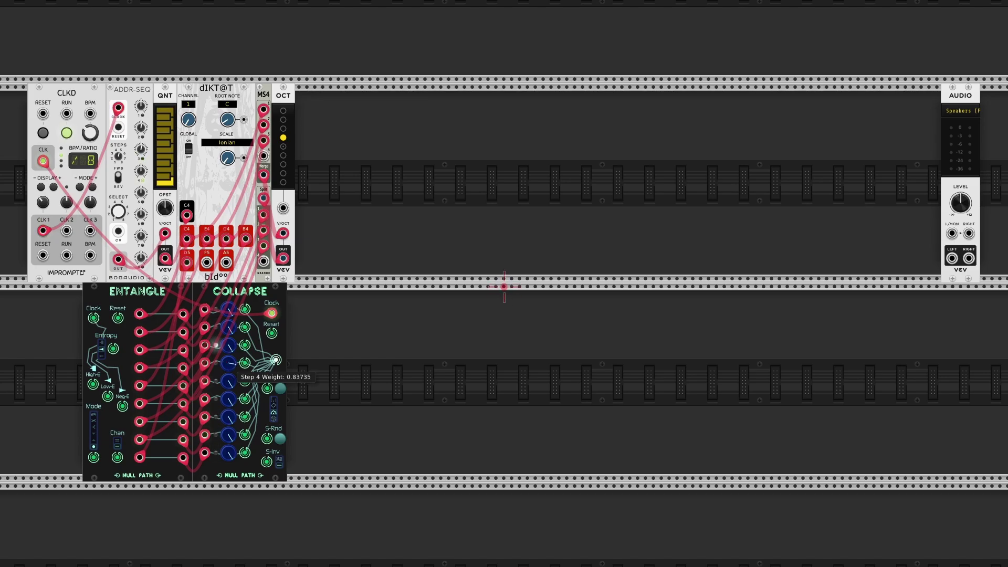
{"action": "left_click_drag", "start_coordinate": [229, 362], "coordinate": [231, 364]}
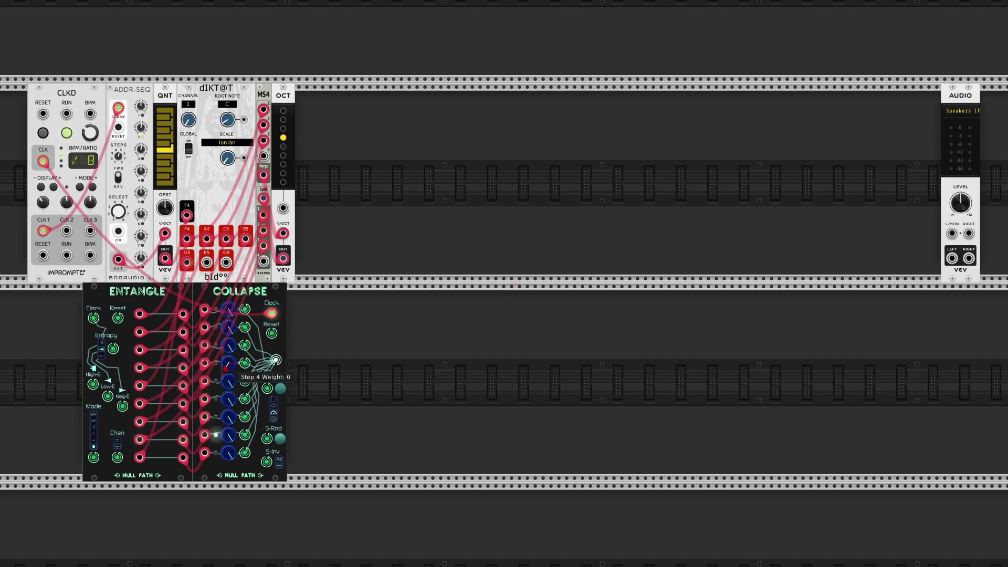
{"action": "left_click_drag", "start_coordinate": [231, 366], "coordinate": [231, 360]}
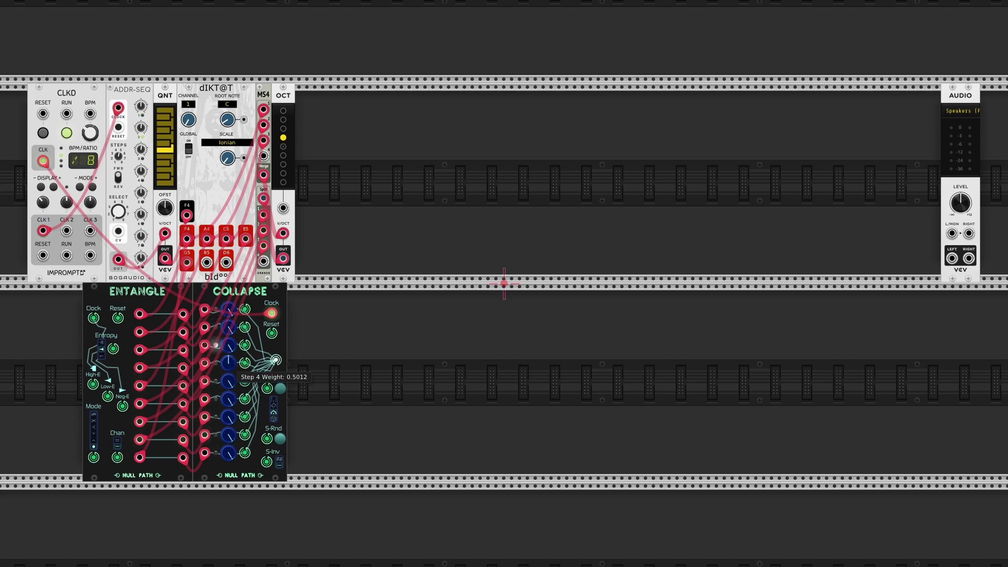
Raise Collapse's Step 4 weight back to full so it matches the other steps.
{"action": "left_click_drag", "start_coordinate": [229, 363], "coordinate": [504, 283]}
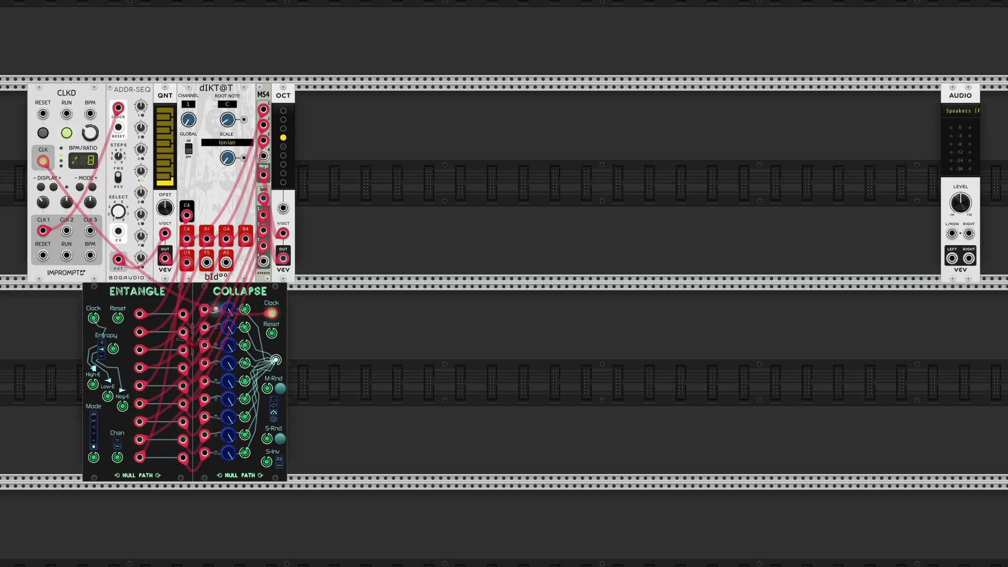
Add the Dark Energy oscillator beside Collapse and patch Collapse's output into its pitch input.
{"action": "right_click", "coordinate": [305, 361]}
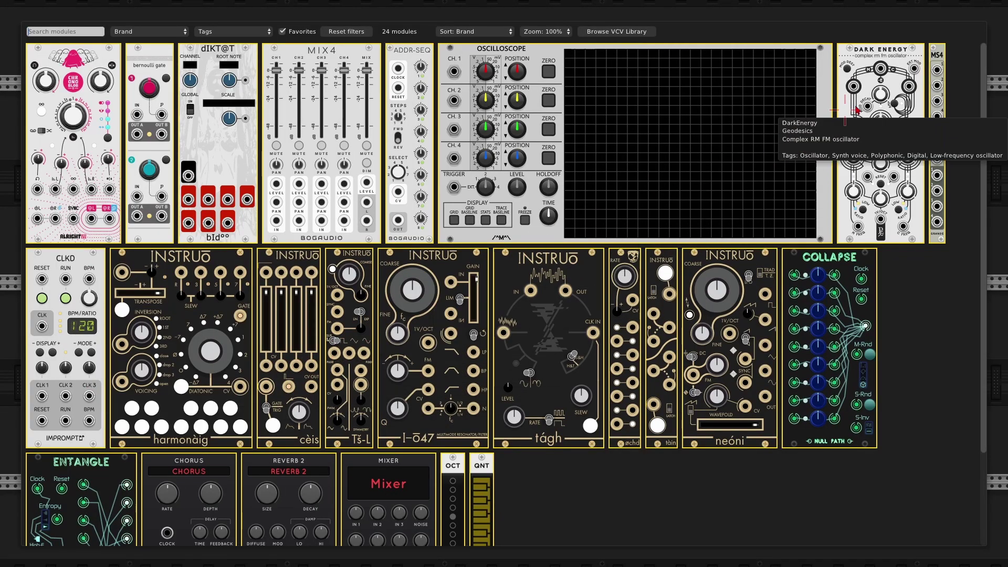
{"action": "left_click", "coordinate": [895, 57]}
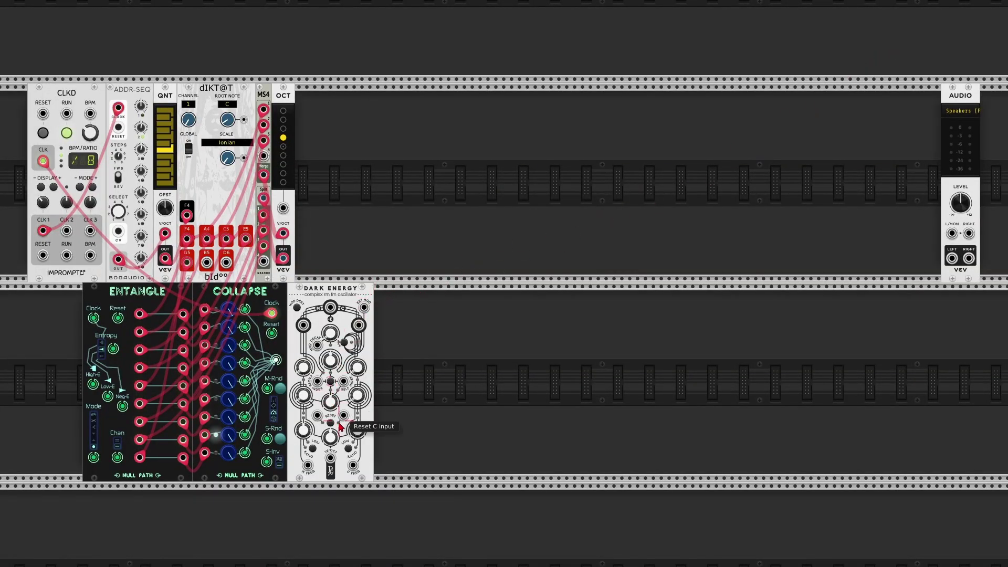
{"action": "left_click_drag", "start_coordinate": [332, 461], "coordinate": [276, 360]}
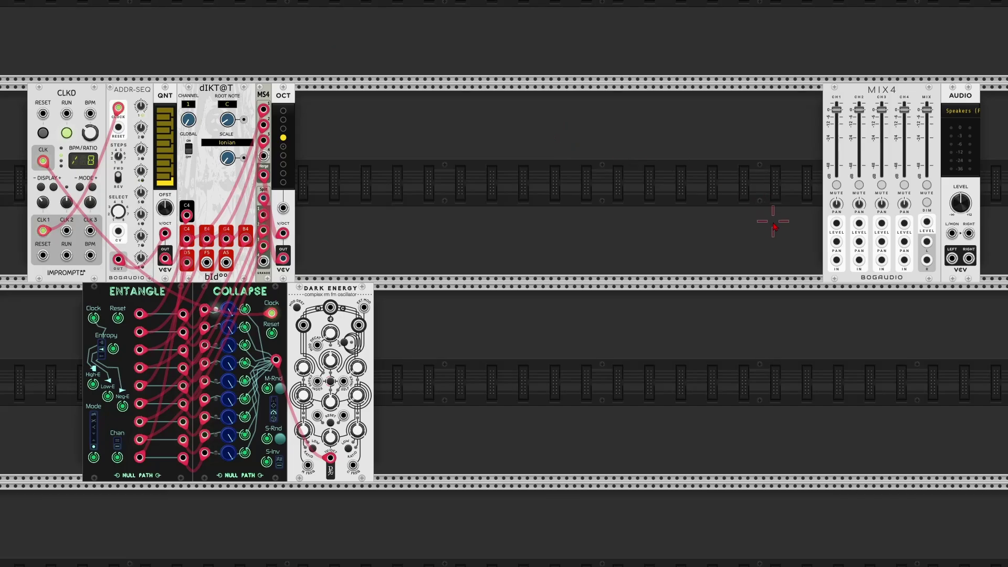
Patch the mix outputs of a MIX4 beside AUDIO into AUDIO's left and right inputs, and Dark Energy's output into MIX4 channel 1.
{"action": "left_click_drag", "start_coordinate": [926, 242], "coordinate": [968, 233]}
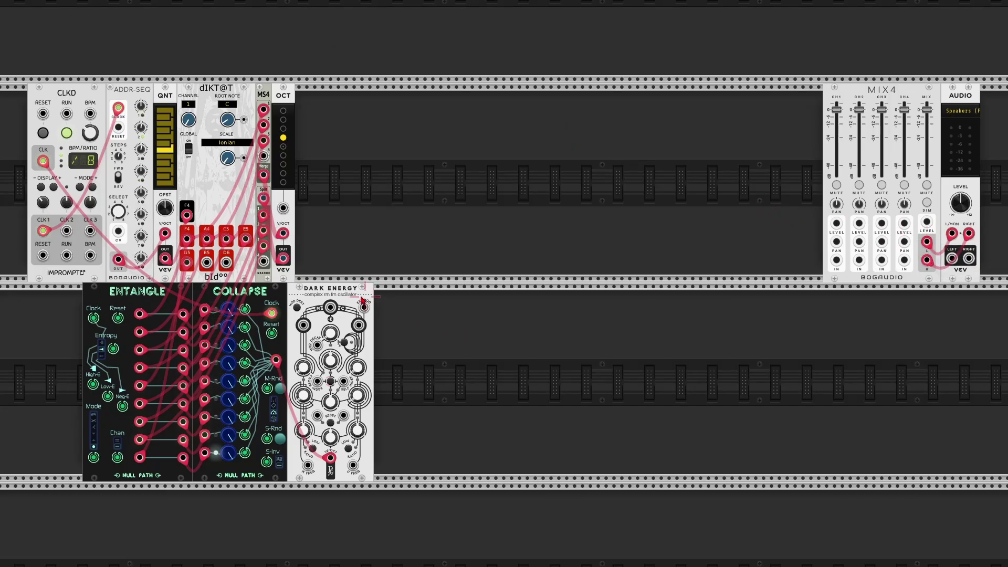
{"action": "left_click_drag", "start_coordinate": [331, 307], "coordinate": [836, 260]}
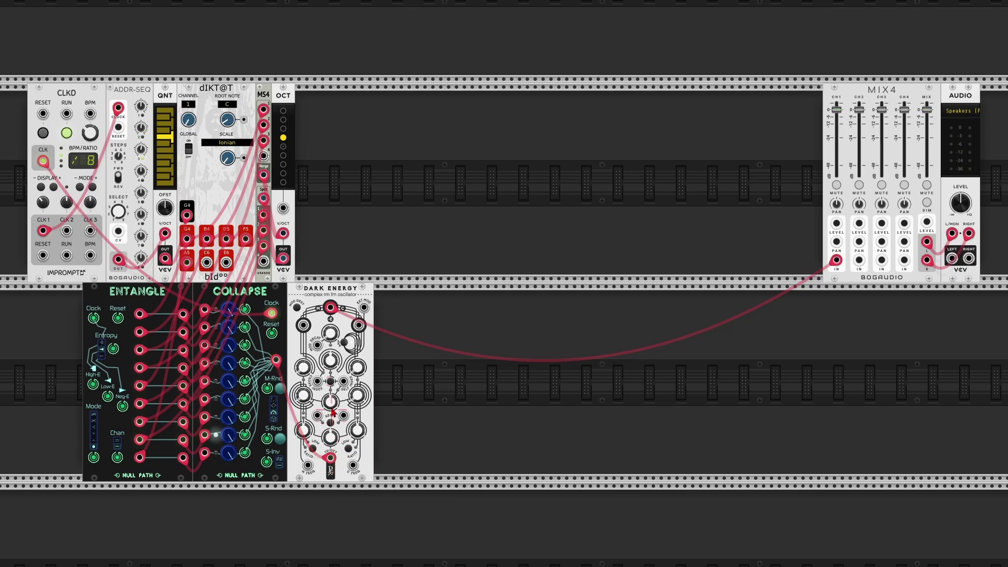
Set Dark Energy's extra mod decay to 400 ms.
{"action": "right_click", "coordinate": [330, 338]}
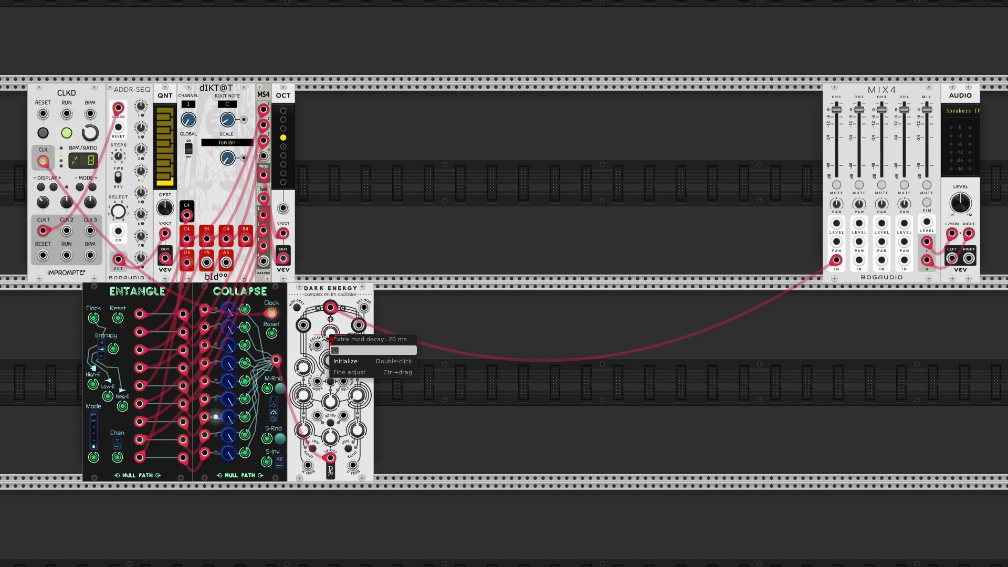
{"action": "type", "text": "400"}
{"action": "key", "text": "Return"}
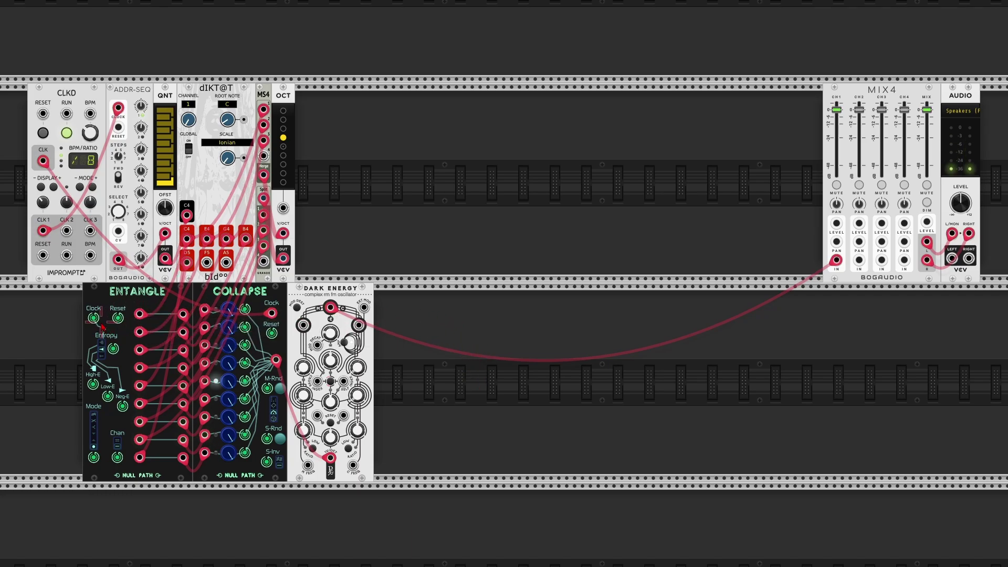
Try clocking Entangle from CLKD's CLK 1 output and remove the cable again.
{"action": "left_click_drag", "start_coordinate": [93, 317], "coordinate": [42, 232]}
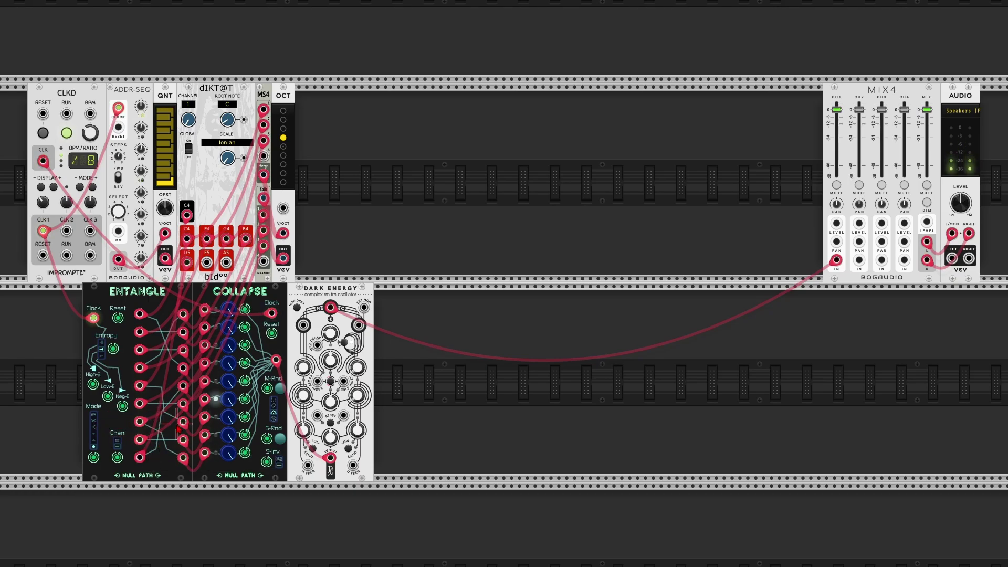
{"action": "left_click_drag", "start_coordinate": [93, 317], "coordinate": [69, 236]}
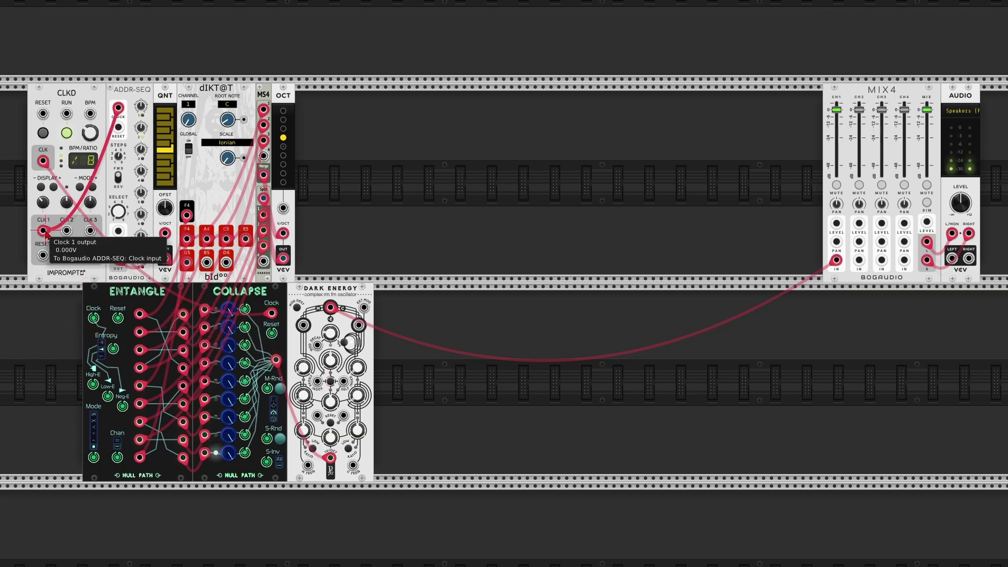
Add a Bernoulli gate below CLKD and patch CLKD's master CLK output into its channel 1 input.
{"action": "right_click", "coordinate": [51, 344]}
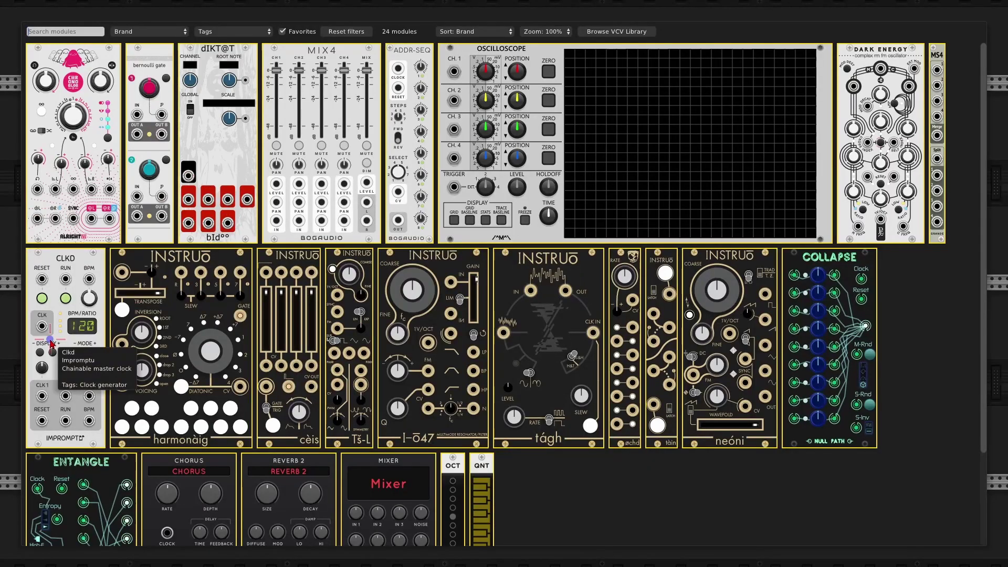
{"action": "left_click", "coordinate": [137, 63]}
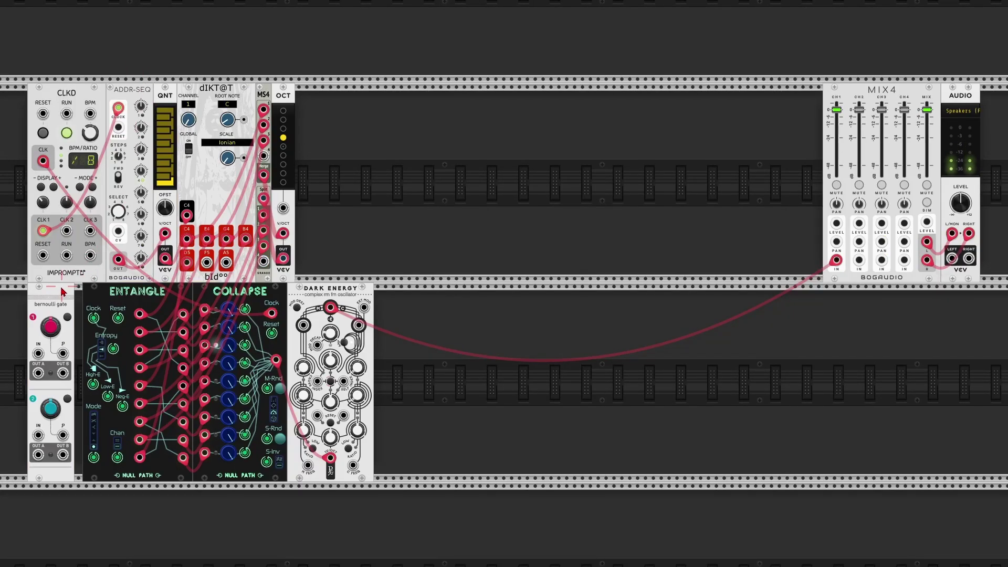
{"action": "left_click_drag", "start_coordinate": [38, 353], "coordinate": [43, 161]}
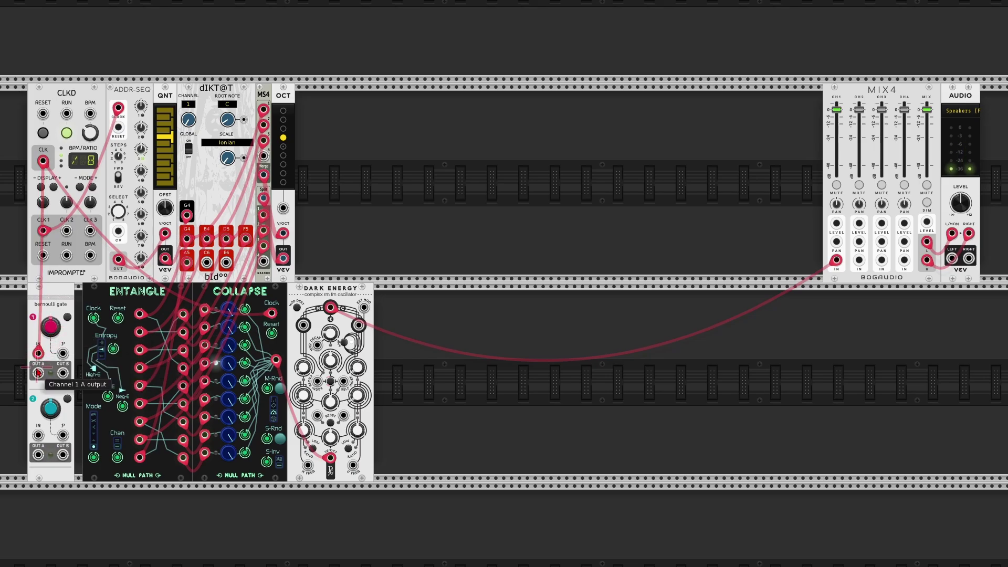
Set the Bernoulli gate's channel 1 probability to 5% and patch its channel 1 B output into Entangle's clock input.
{"action": "left_click_drag", "start_coordinate": [51, 327], "coordinate": [50, 354]}
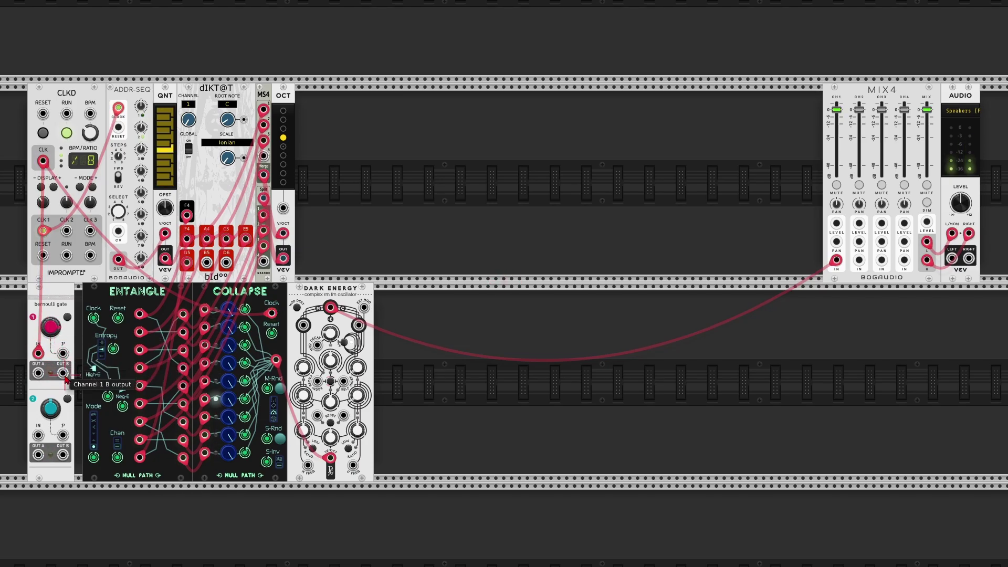
{"action": "right_click", "coordinate": [53, 332]}
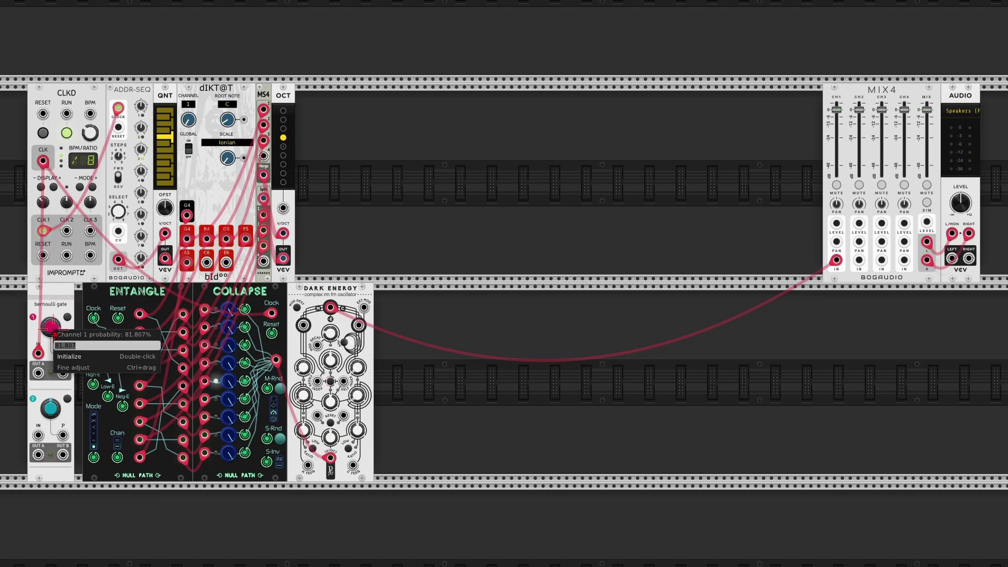
{"action": "type", "text": "5"}
{"action": "key", "text": "Return"}
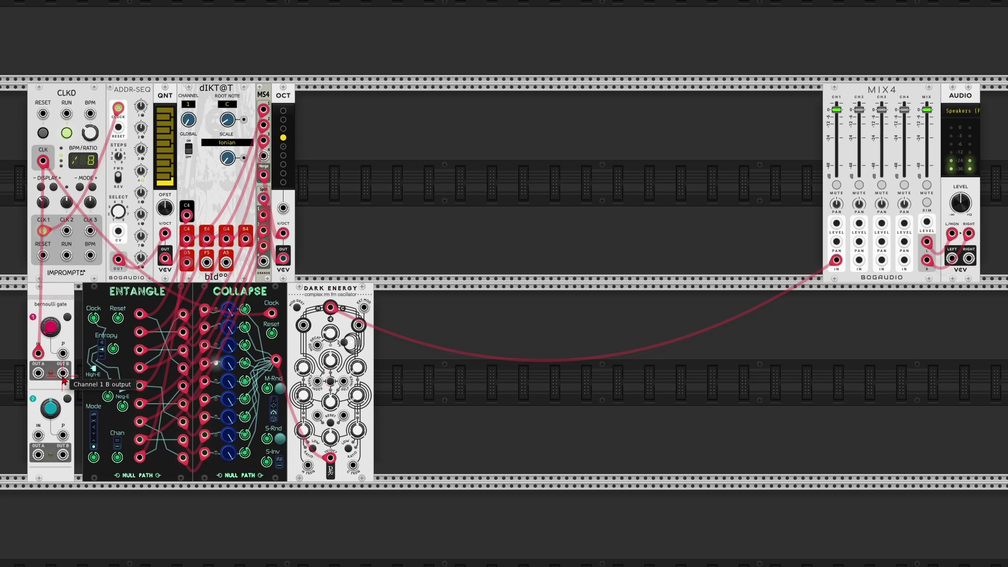
{"action": "left_click_drag", "start_coordinate": [63, 373], "coordinate": [93, 318]}
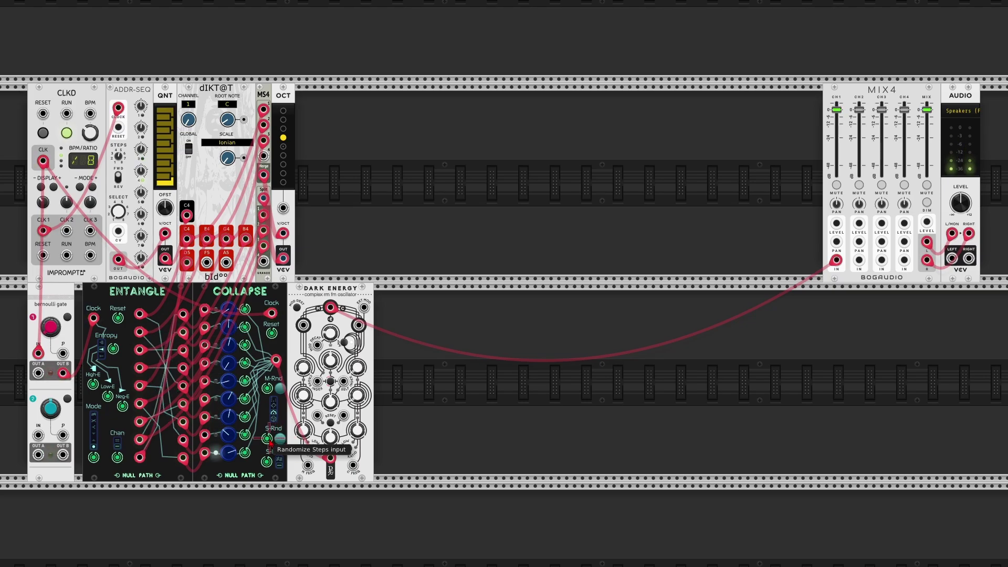
Patch the Bernoulli gate's channel 2 B output into Collapse's S-Rnd input and set the channel 2 probability to 2.5%.
{"action": "left_click_drag", "start_coordinate": [267, 437], "coordinate": [64, 455]}
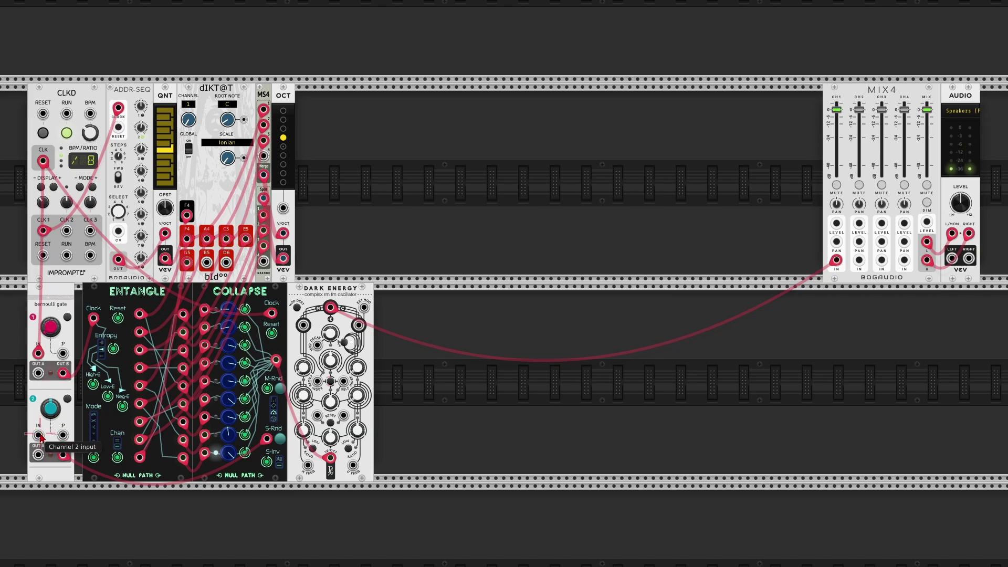
{"action": "left_click_drag", "start_coordinate": [43, 162], "coordinate": [38, 353]}
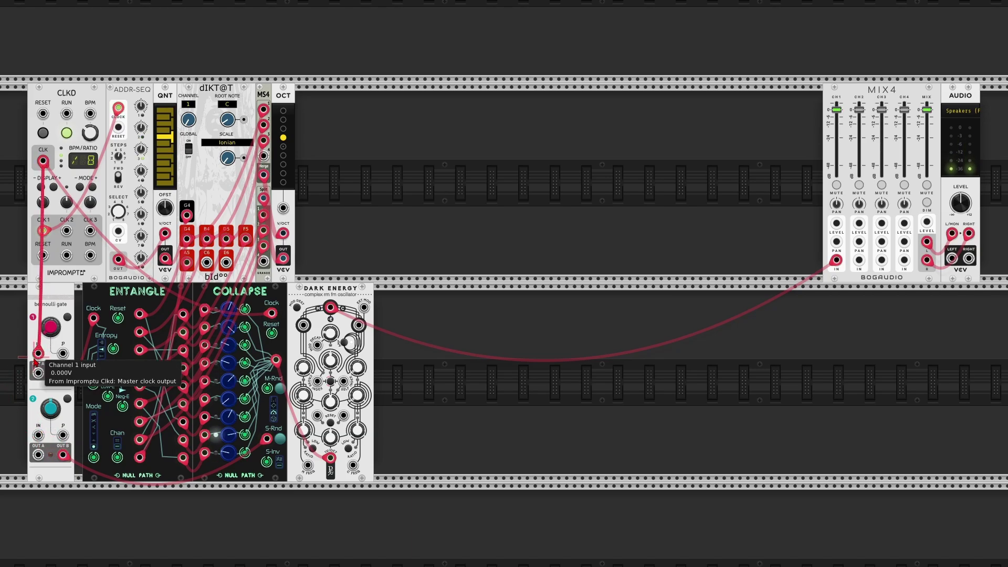
{"action": "right_click", "coordinate": [51, 416]}
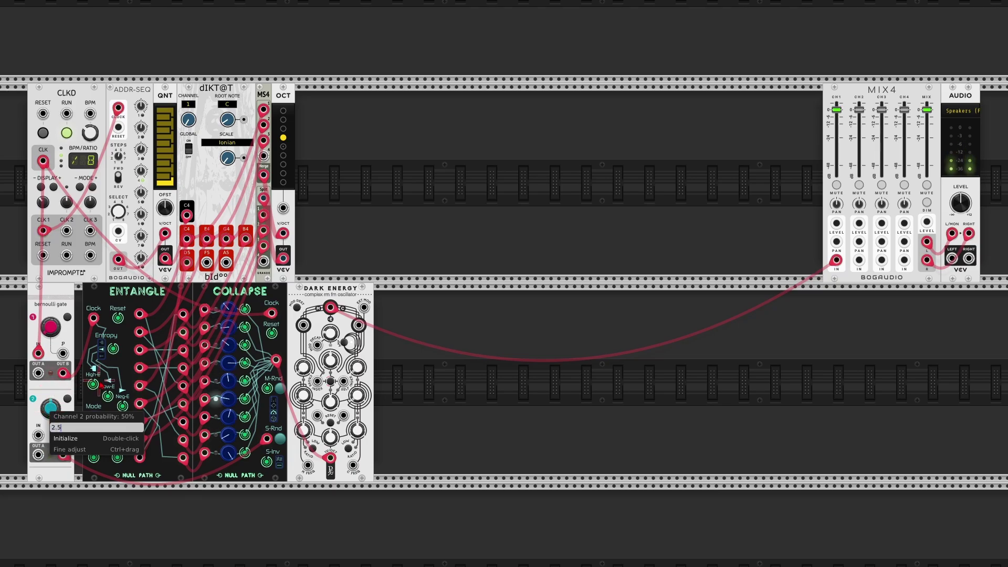
{"action": "key", "text": "Escape"}
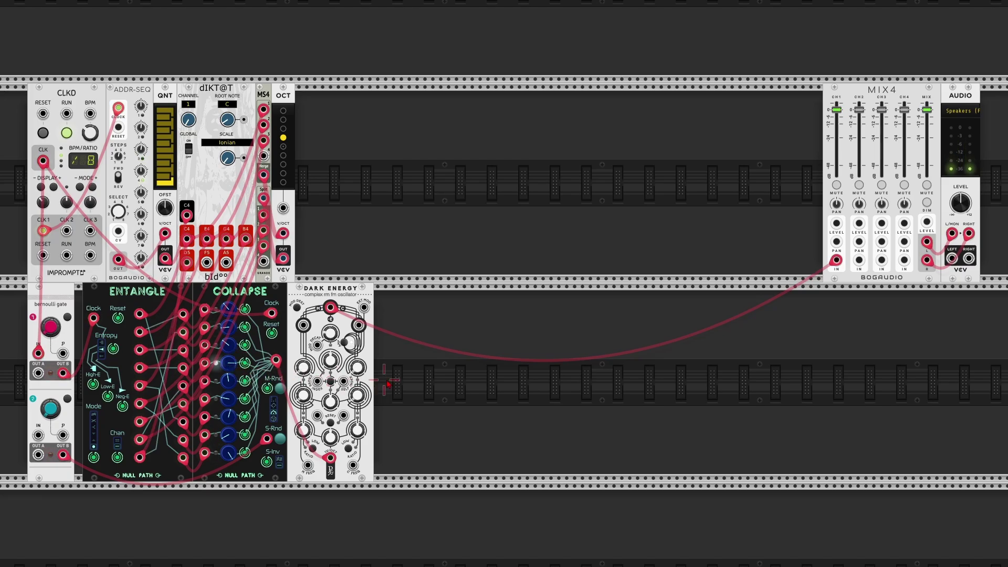
Shift Entangle, Collapse and Dark Energy to fit a second Bernoulli gate, and move Collapse's clock cable to the new gate's channel 1 input.
{"action": "left_click_drag", "start_coordinate": [427, 372], "coordinate": [192, 377]}
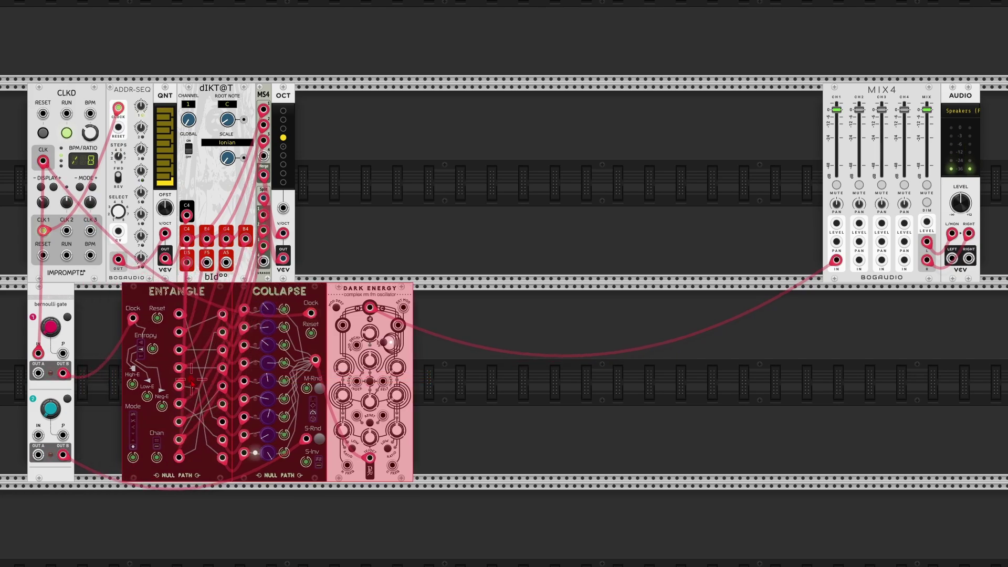
{"action": "left_click", "coordinate": [105, 340]}
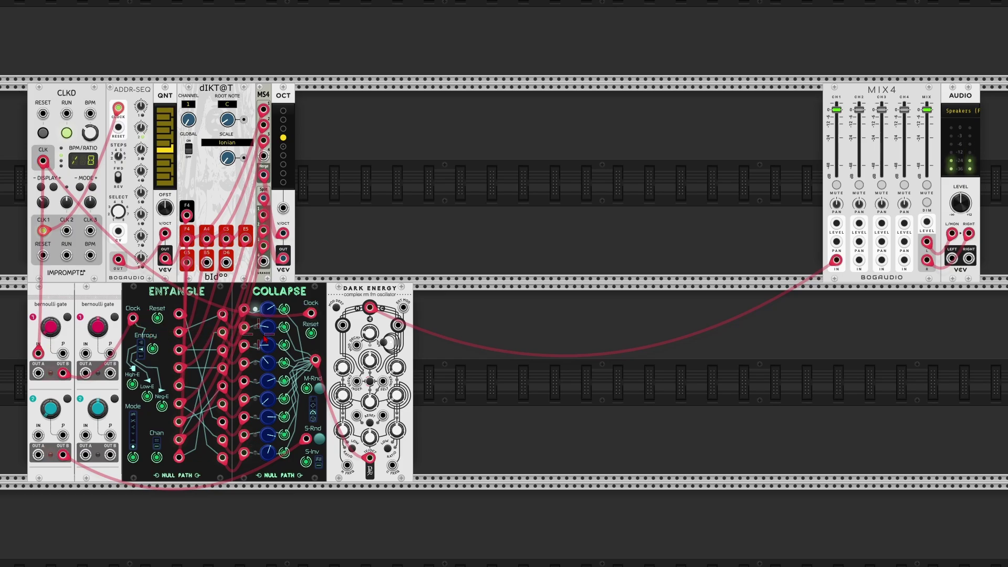
{"action": "left_click_drag", "start_coordinate": [311, 324], "coordinate": [311, 315]}
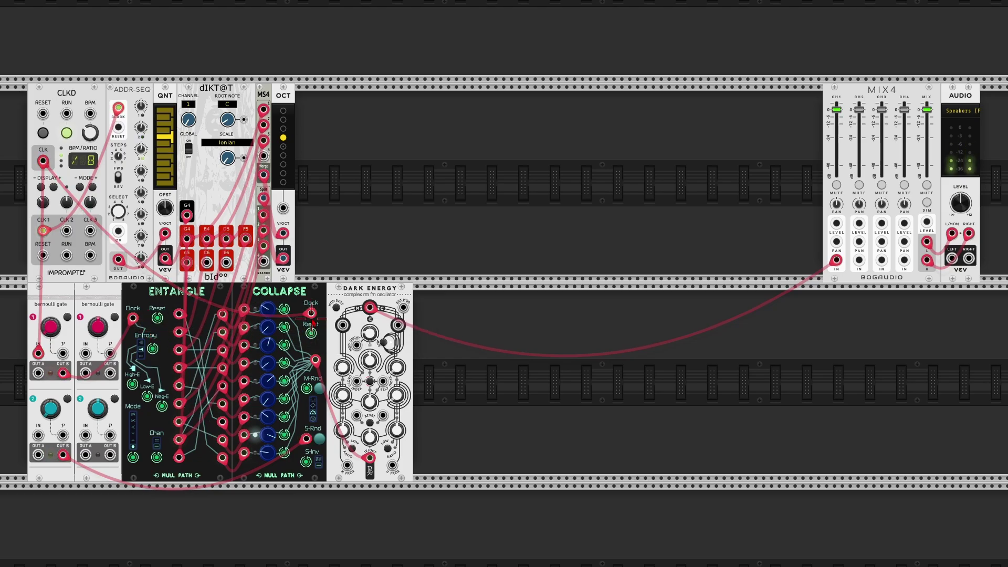
{"action": "left_click_drag", "start_coordinate": [312, 318], "coordinate": [86, 354]}
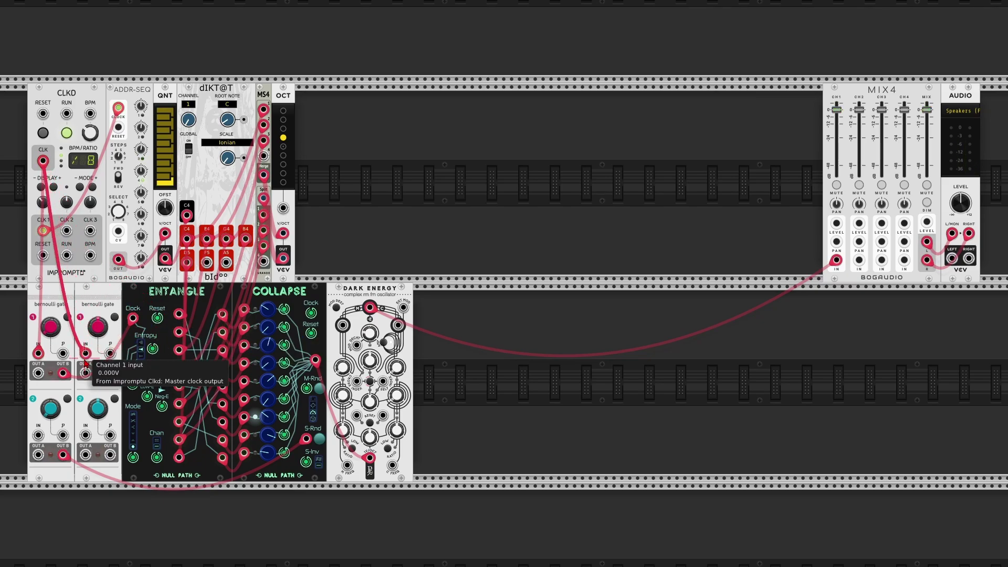
Set the second Bernoulli gate's channel 1 probability to 75% and patch its channel 1 B output into Collapse's clock input.
{"action": "right_click", "coordinate": [98, 330]}
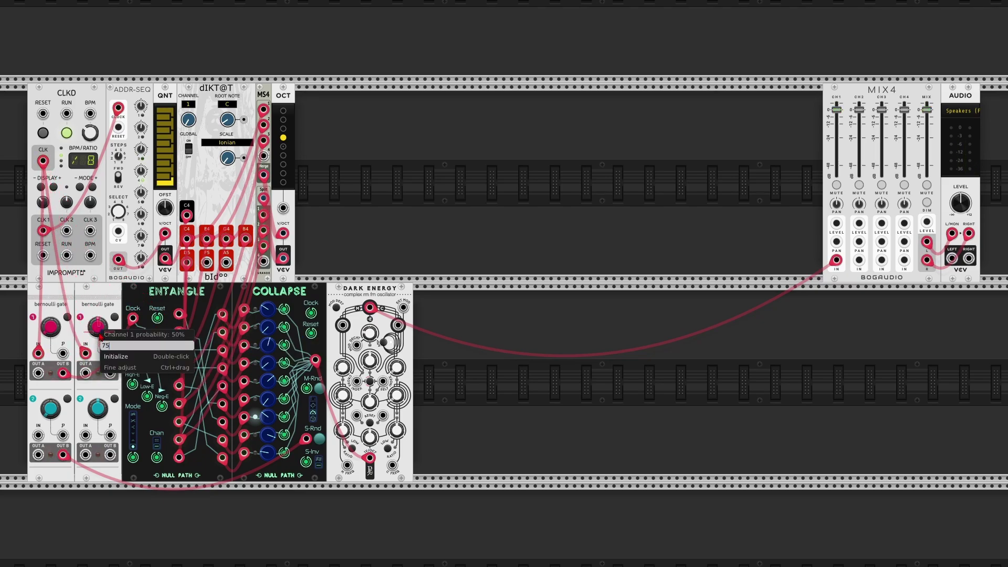
{"action": "type", "text": "75"}
{"action": "key", "text": "Return"}
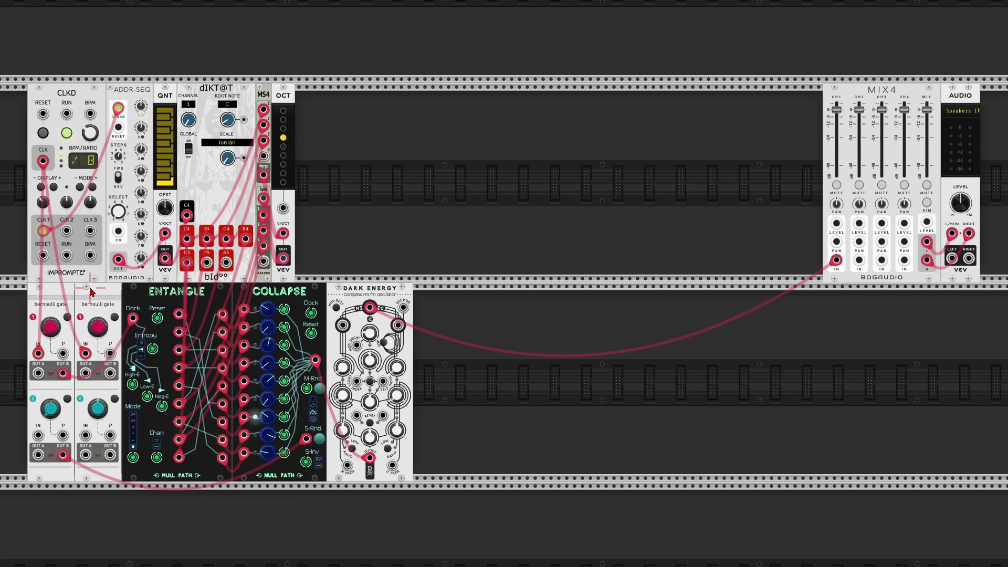
{"action": "left_click_drag", "start_coordinate": [111, 376], "coordinate": [310, 314]}
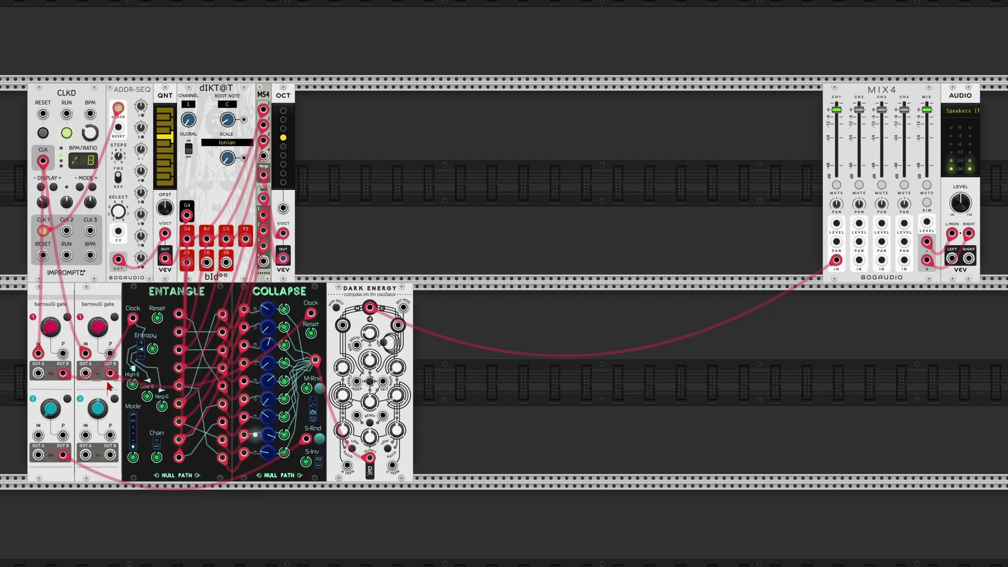
{"action": "left_click_drag", "start_coordinate": [108, 385], "coordinate": [314, 327]}
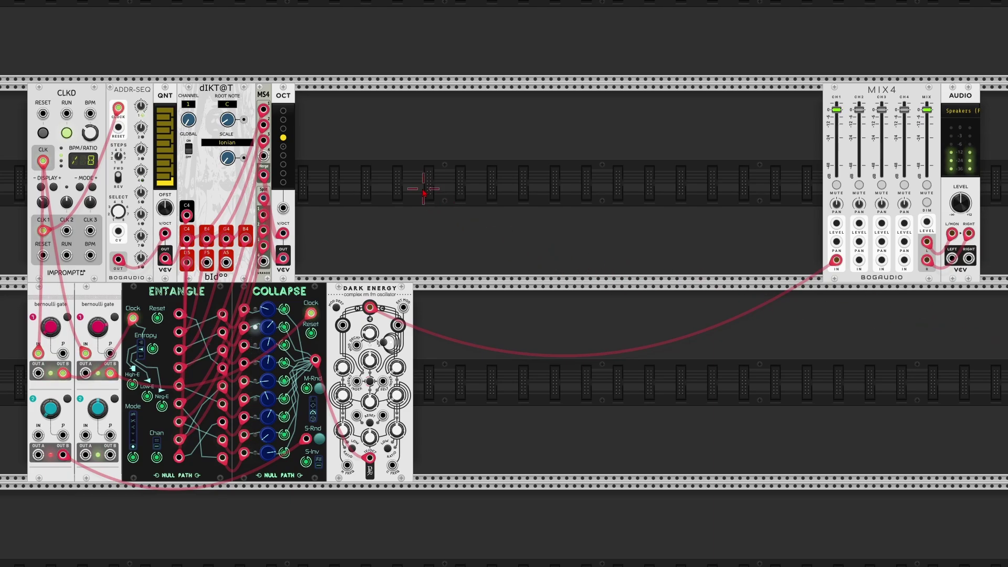
Add the Chronoblob delay and route Dark Energy's output through it, with its two outputs feeding MIX4 channels 1 and 2.
{"action": "right_click", "coordinate": [397, 172]}
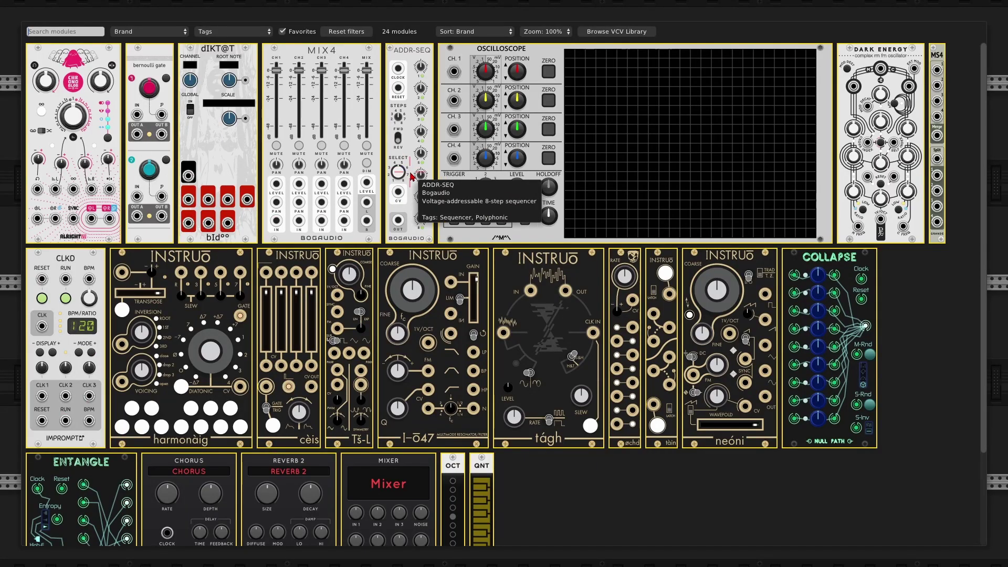
{"action": "left_click", "coordinate": [82, 64]}
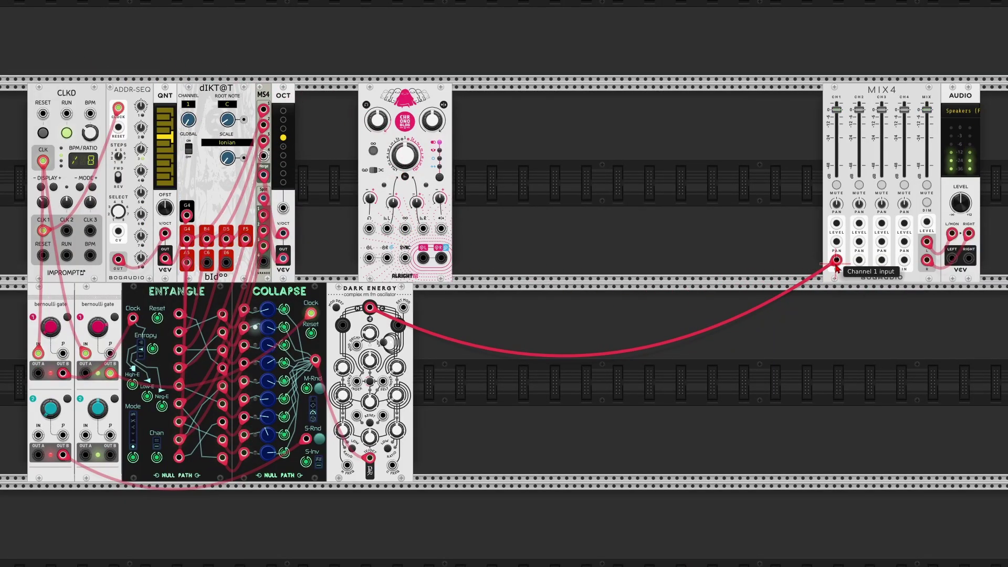
{"action": "left_click_drag", "start_coordinate": [836, 260], "coordinate": [441, 258]}
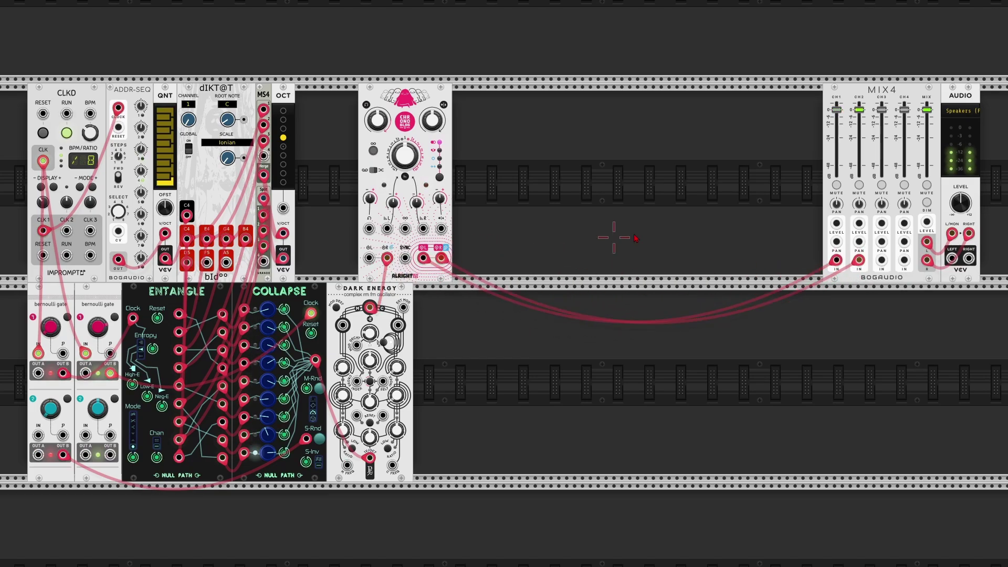
Adjust the pan of MIX4 channels 1 and 2 and patch CLKD's master CLK output into the Chronoblob's Sync input.
{"action": "left_click_drag", "start_coordinate": [837, 205], "coordinate": [860, 185]}
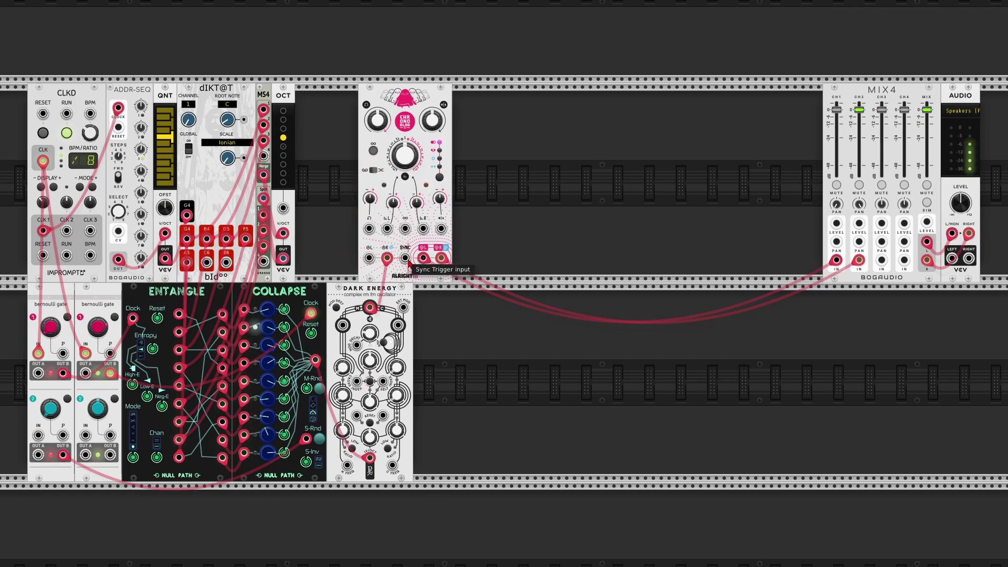
{"action": "left_click_drag", "start_coordinate": [405, 257], "coordinate": [43, 161]}
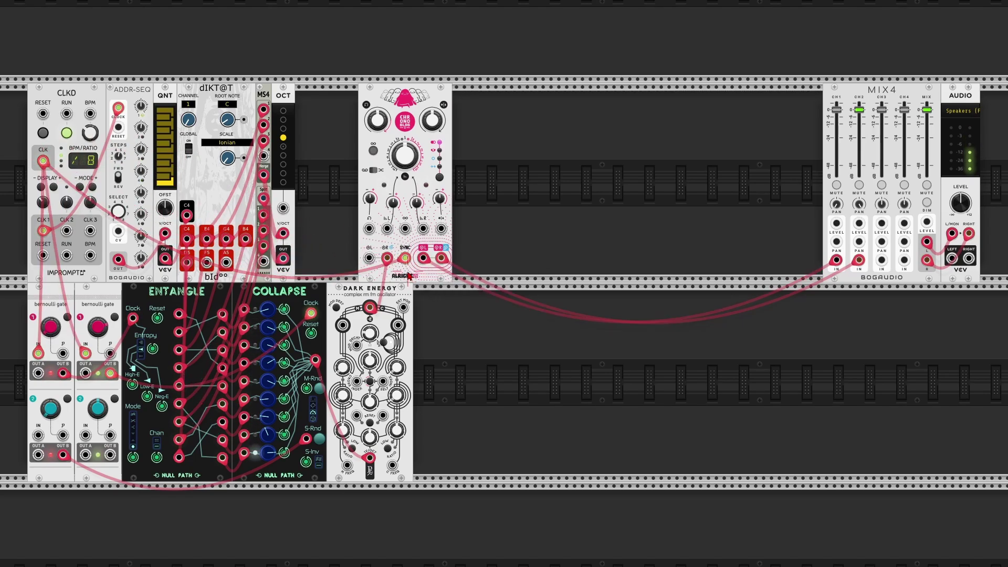
{"action": "mouse_move", "coordinate": [405, 163]}
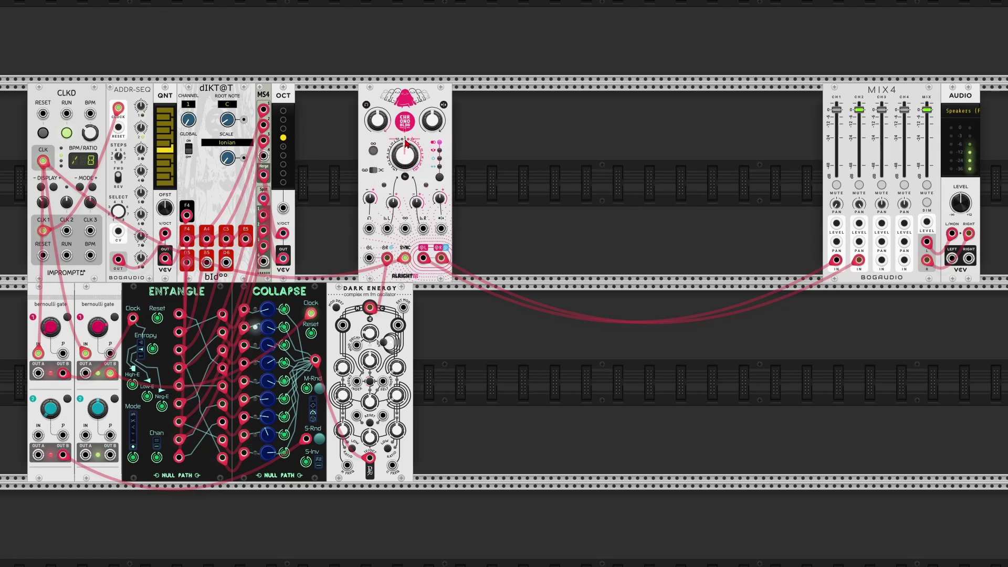
Adjust the Chronoblob's delay time knob and enter 35 for its Dry/Wet parameter.
{"action": "left_click_drag", "start_coordinate": [405, 152], "coordinate": [413, 144]}
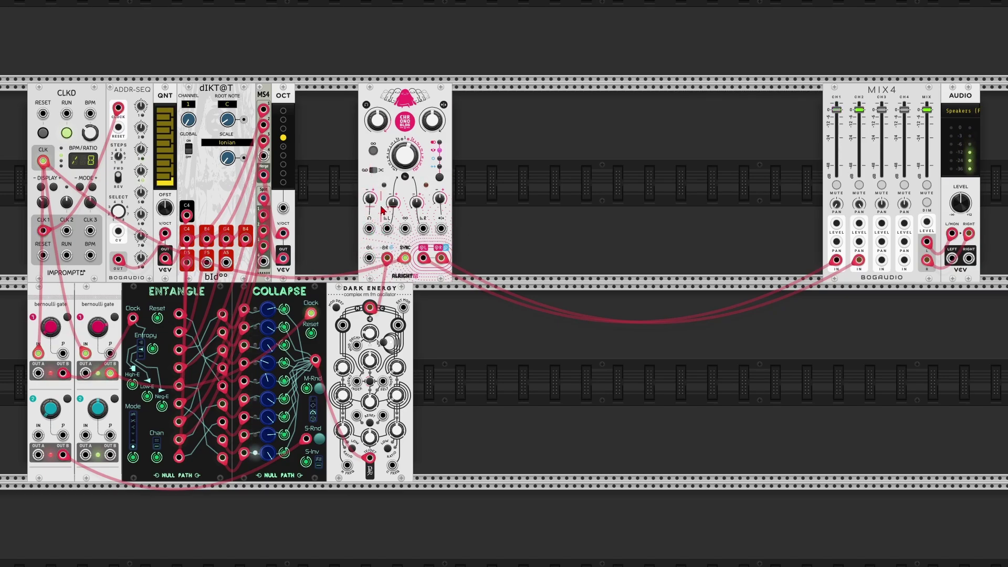
{"action": "right_click", "coordinate": [433, 128]}
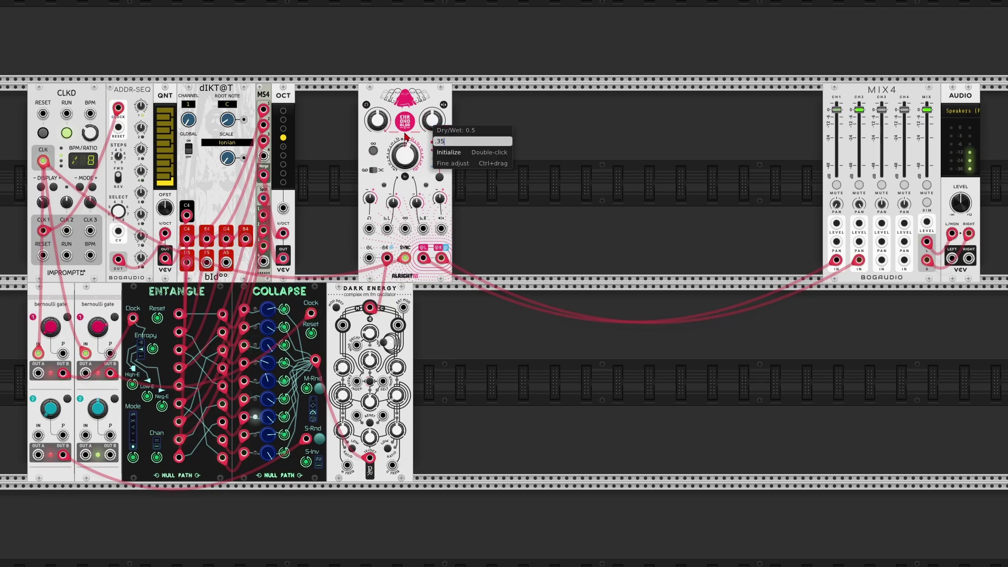
{"action": "key", "text": "Return"}
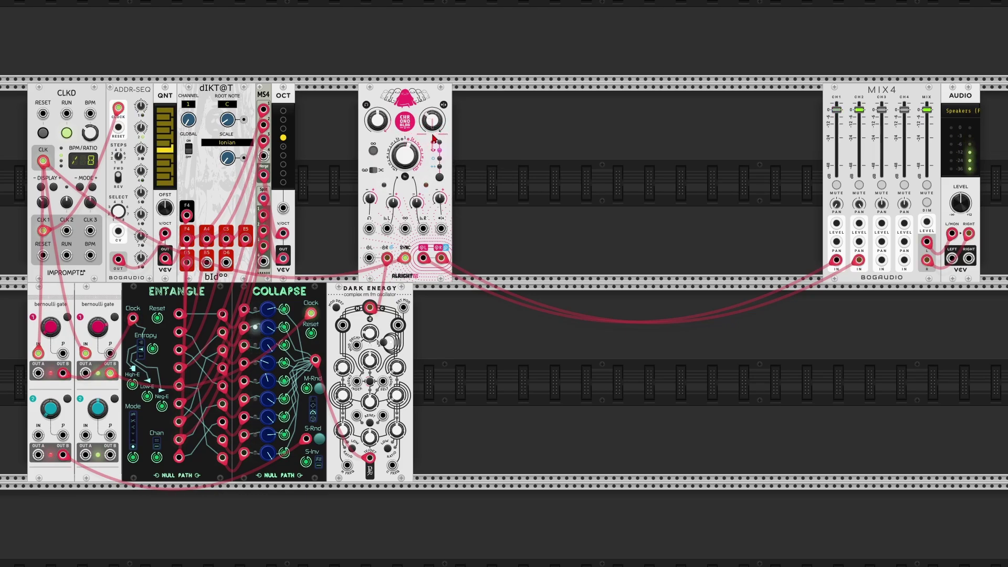
{"action": "mouse_move", "coordinate": [439, 132]}
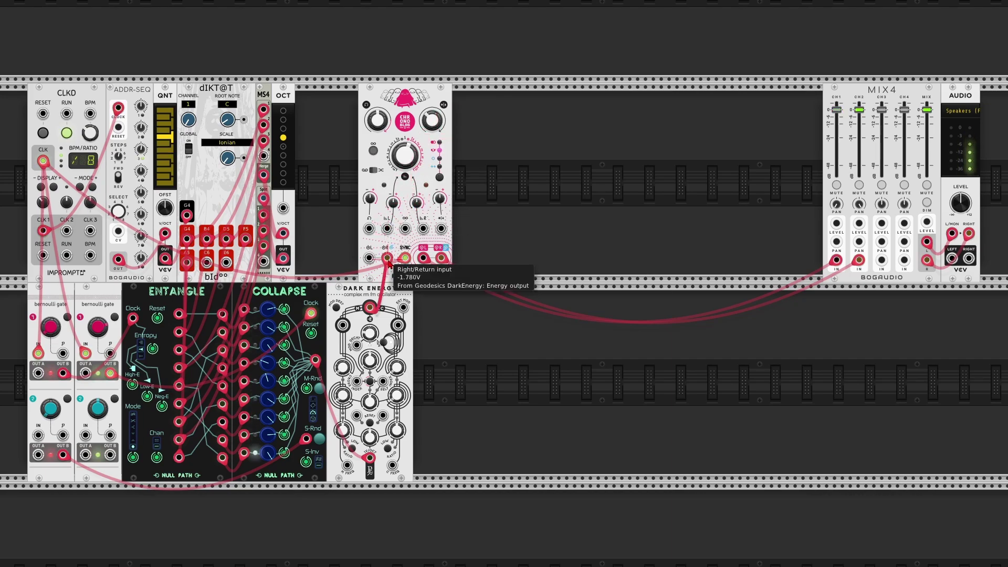
Add the Instruō tàin switch to route Dark Energy into the Chronoblob's left and right inputs, gated by the second Bernoulli gate's channel 1 B output.
{"action": "right_click", "coordinate": [342, 213]}
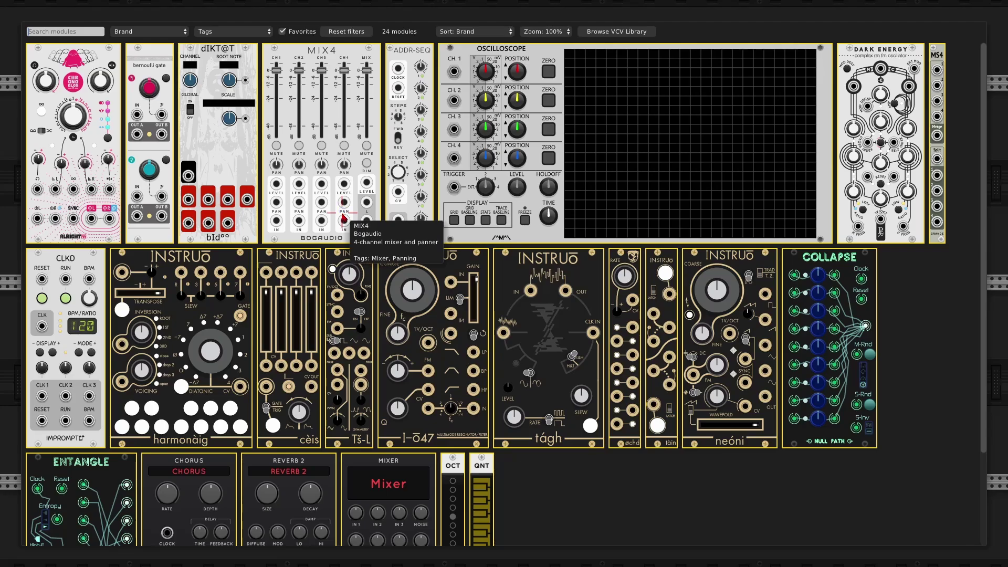
{"action": "key", "text": "Escape"}
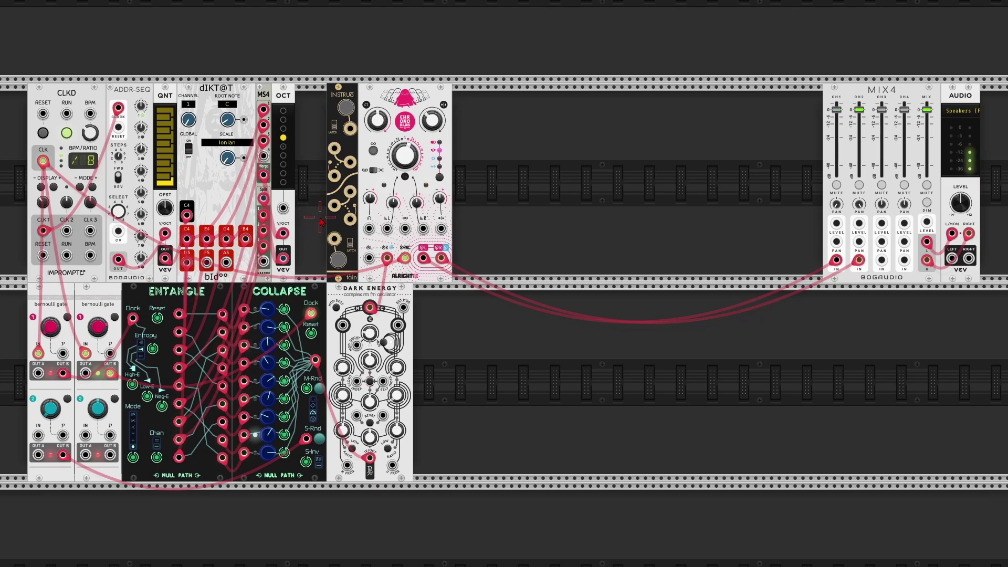
{"action": "left_click_drag", "start_coordinate": [338, 208], "coordinate": [387, 257]}
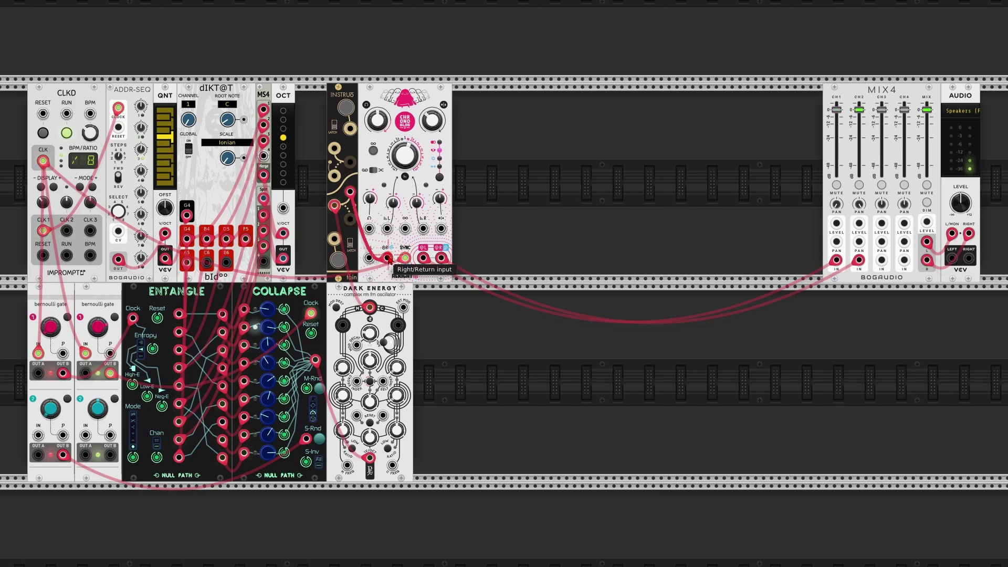
{"action": "left_click_drag", "start_coordinate": [350, 220], "coordinate": [369, 257]}
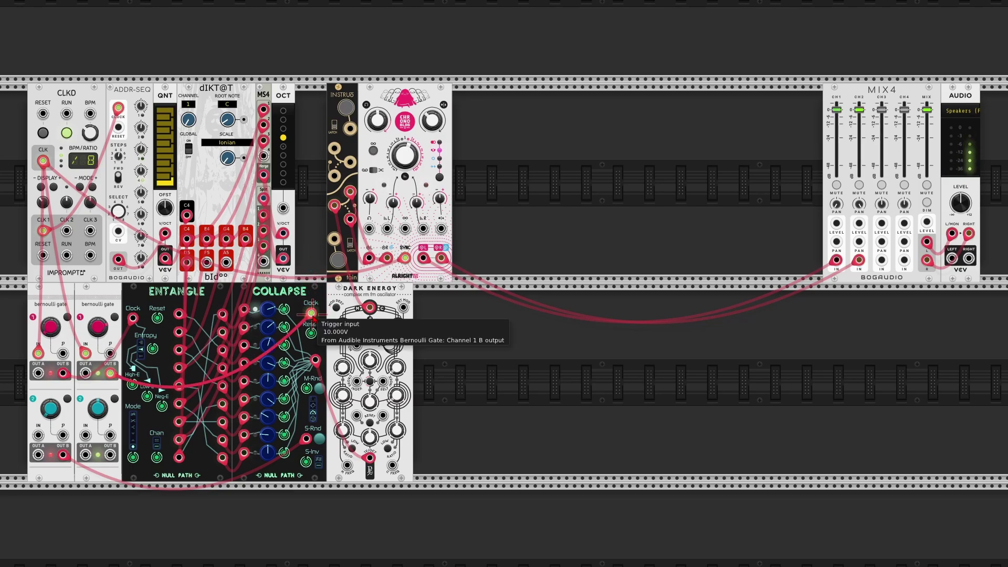
{"action": "left_click_drag", "start_coordinate": [312, 314], "coordinate": [335, 240]}
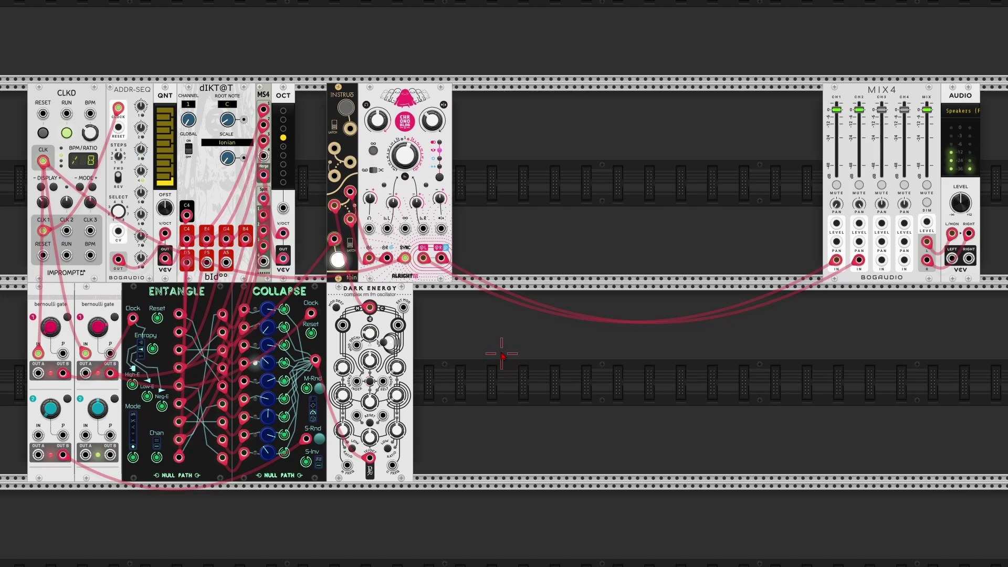
Add Surge XT Reverb 2 beside the Chronoblob and move the Chronoblob's output cables from MIX4 to the reverb's left and right inputs.
{"action": "right_click", "coordinate": [497, 181]}
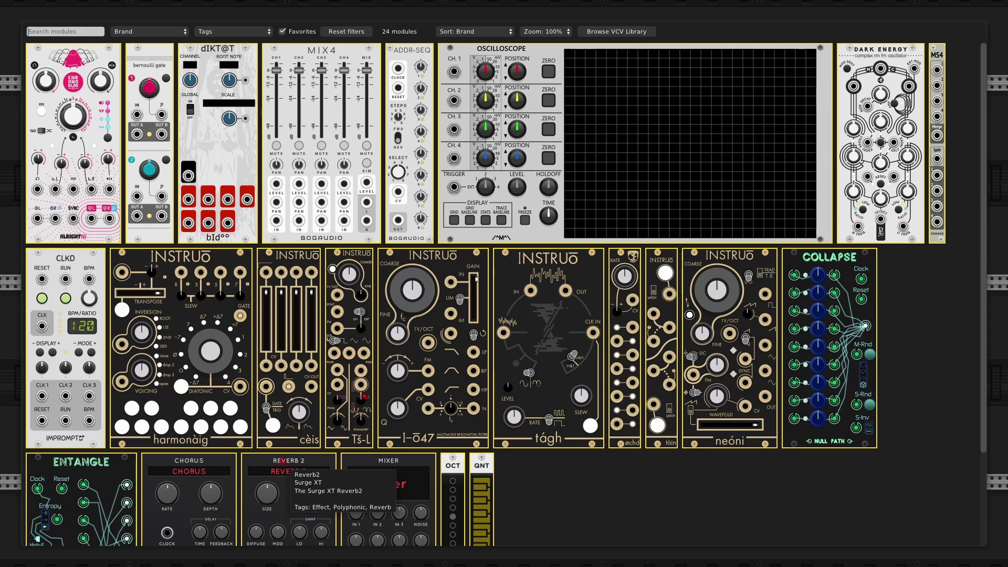
{"action": "left_click", "coordinate": [284, 469]}
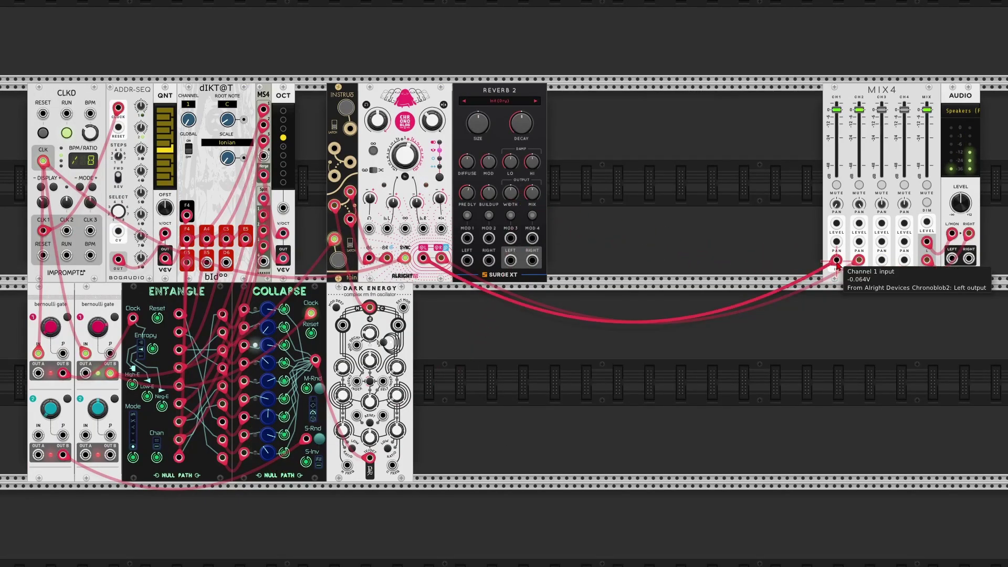
{"action": "left_click_drag", "start_coordinate": [836, 261], "coordinate": [467, 260]}
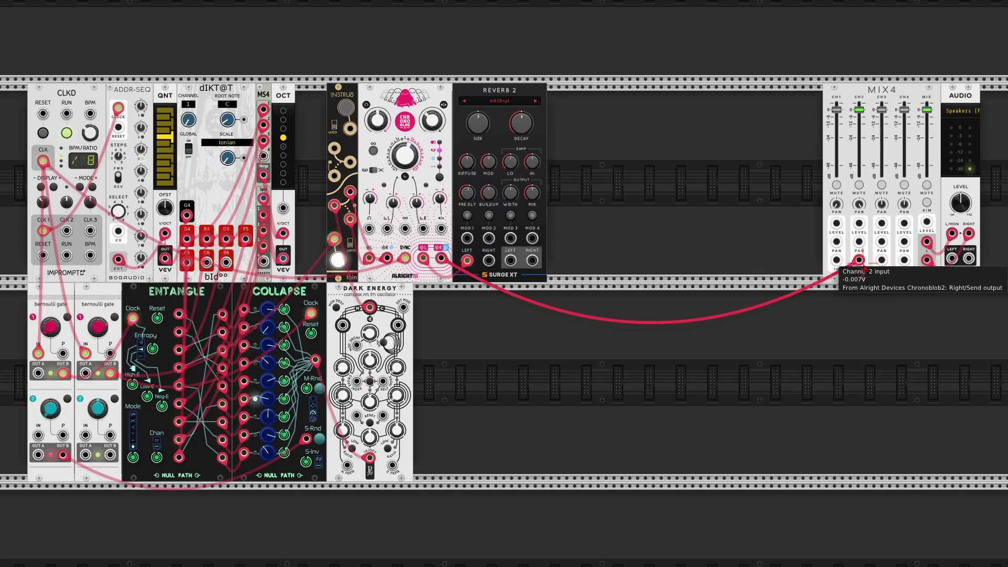
{"action": "left_click_drag", "start_coordinate": [859, 261], "coordinate": [488, 260]}
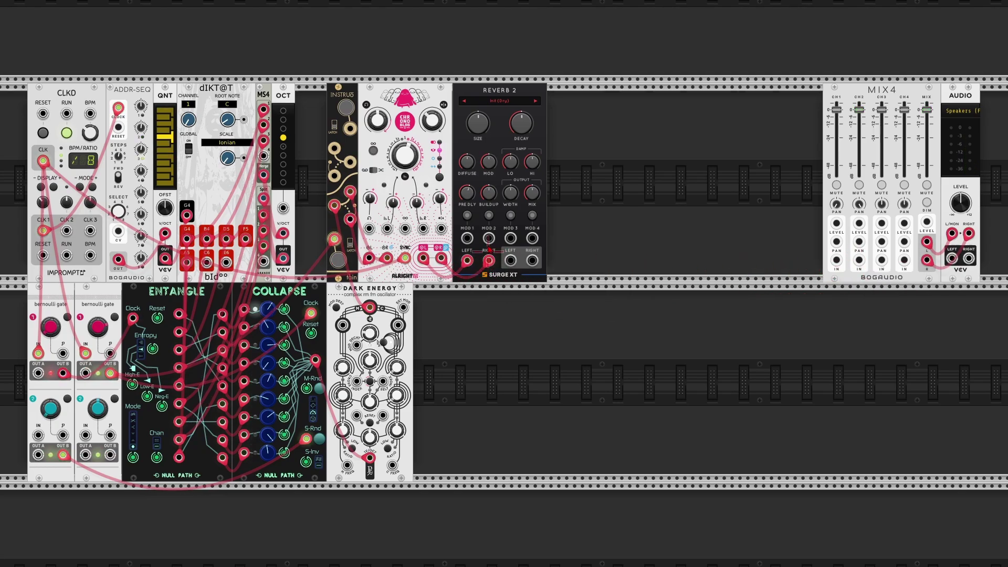
Load the Now That's Enough (Send) preset in Reverb 2 and patch its left and right outputs into MIX4 channels 1 and 2.
{"action": "left_click", "coordinate": [497, 97]}
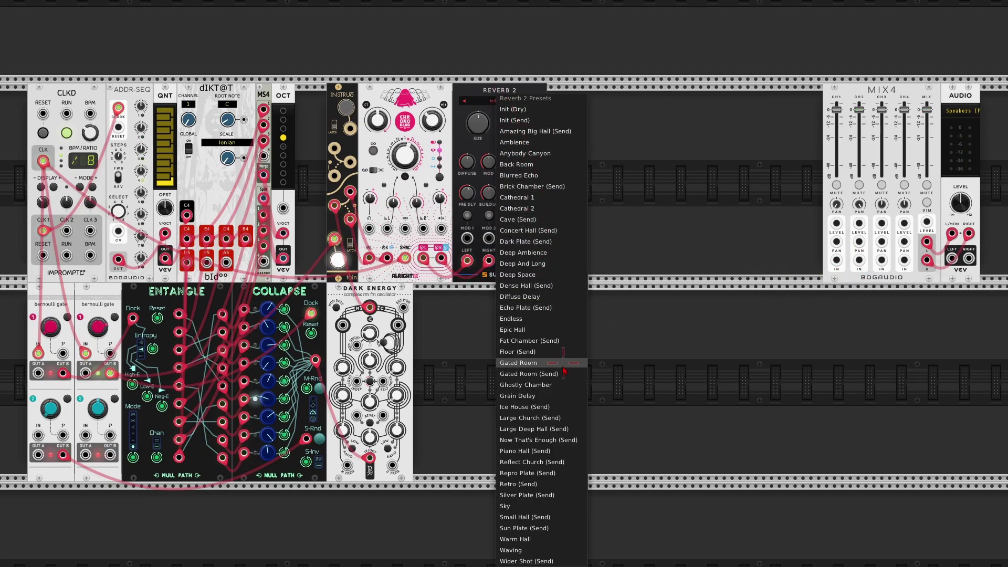
{"action": "left_click", "coordinate": [558, 440]}
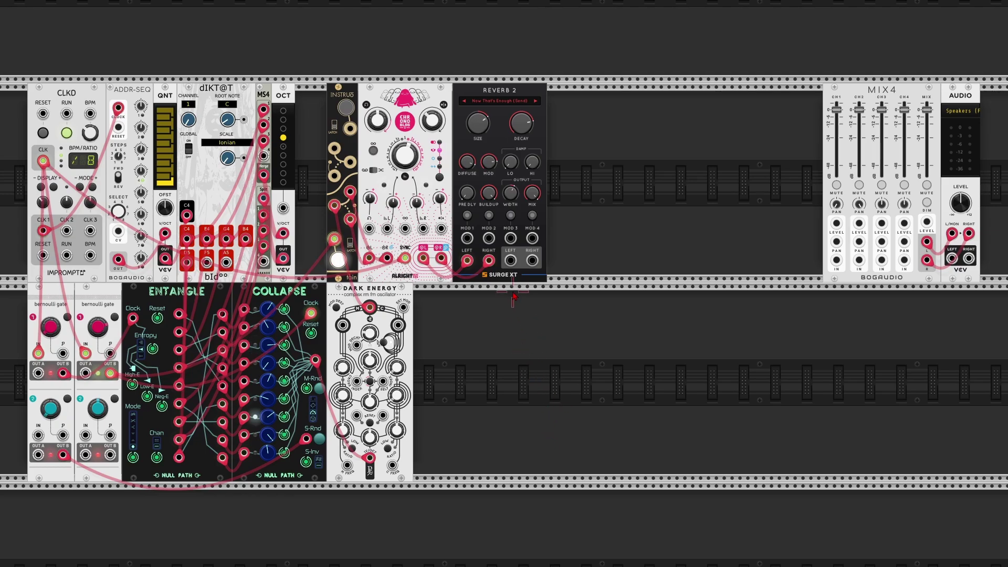
{"action": "left_click_drag", "start_coordinate": [511, 260], "coordinate": [836, 260]}
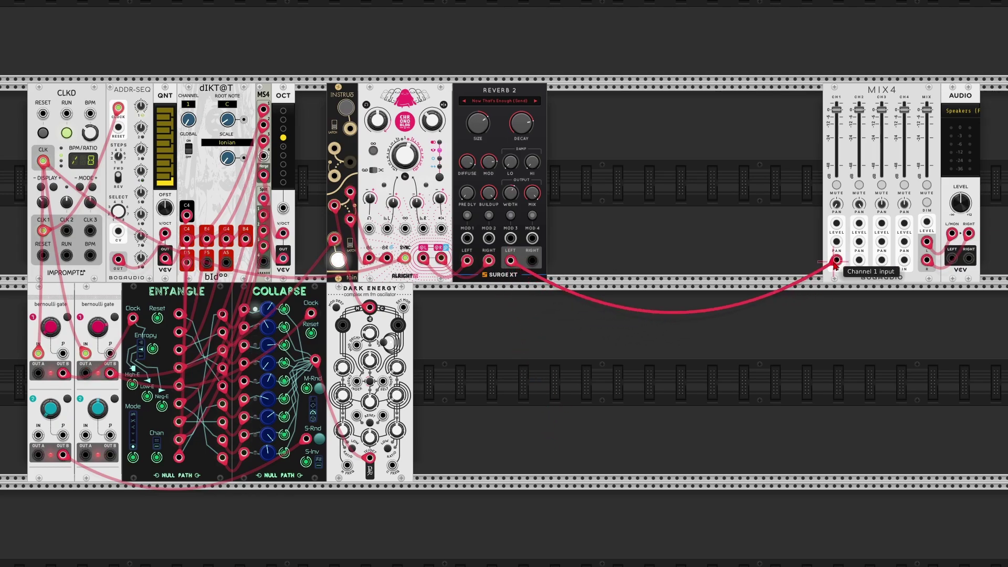
{"action": "left_click_drag", "start_coordinate": [532, 260], "coordinate": [859, 260]}
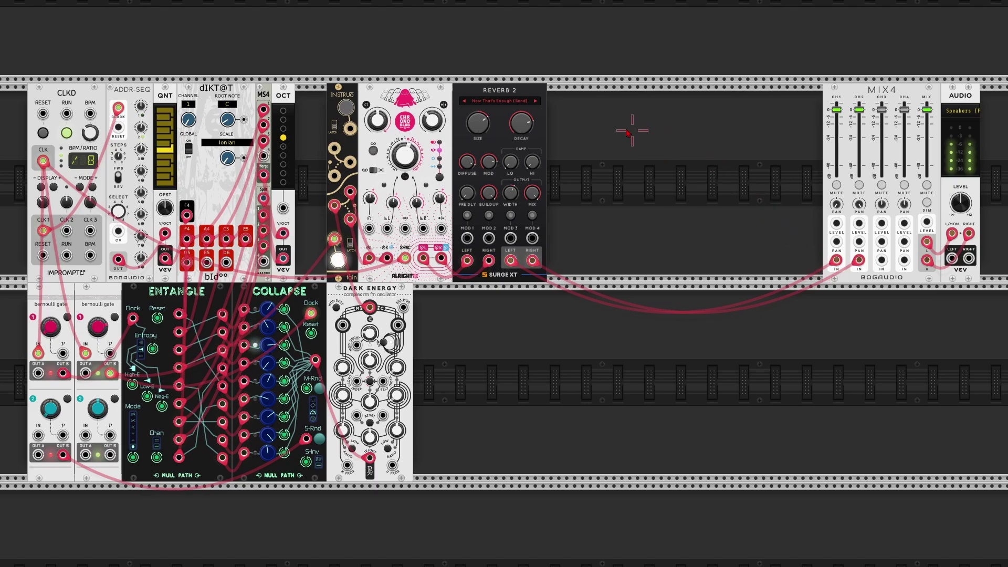
Set Reverb 2's Mix to 33%.
{"action": "mouse_move", "coordinate": [533, 198]}
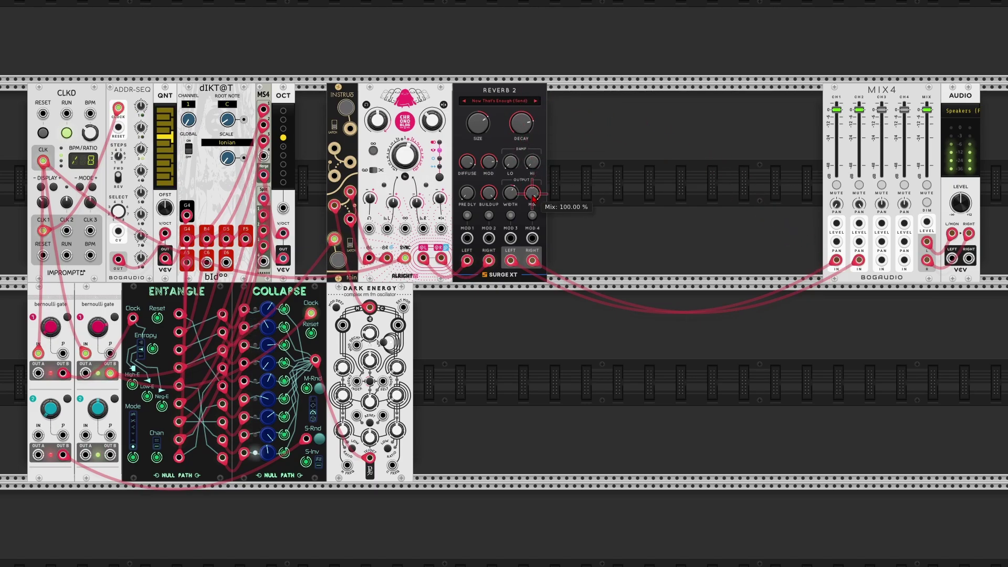
{"action": "right_click", "coordinate": [533, 198]}
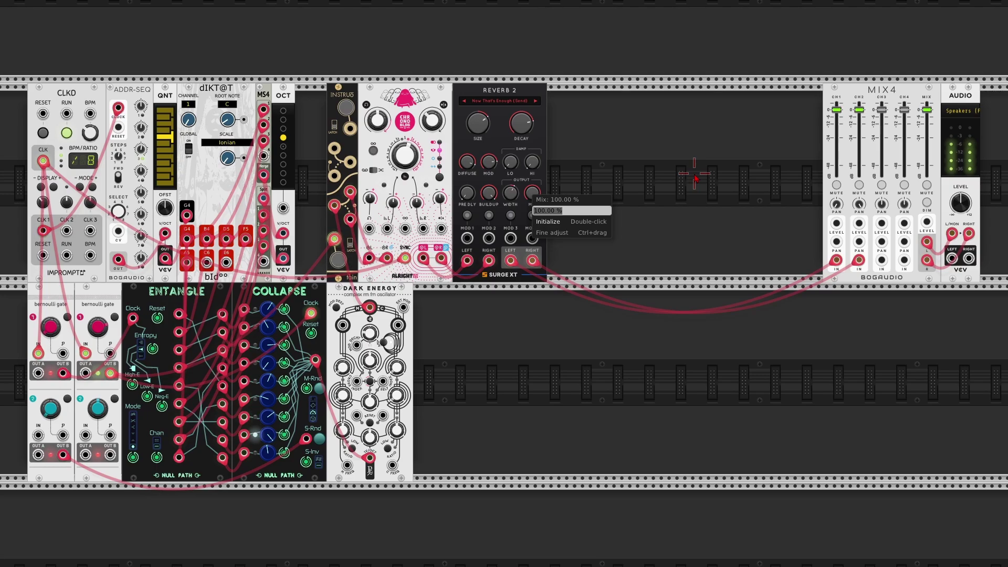
{"action": "type", "text": "33"}
{"action": "key", "text": "Return"}
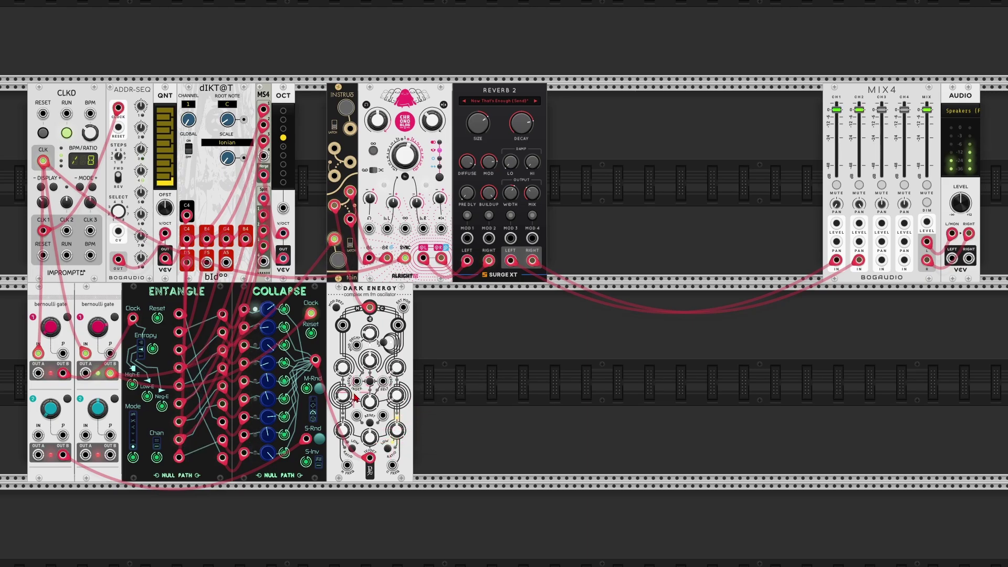
Adjust Dark Energy's Self mod C and Self mod M amounts.
{"action": "right_click", "coordinate": [397, 430]}
{"action": "left_click", "coordinate": [506, 405]}
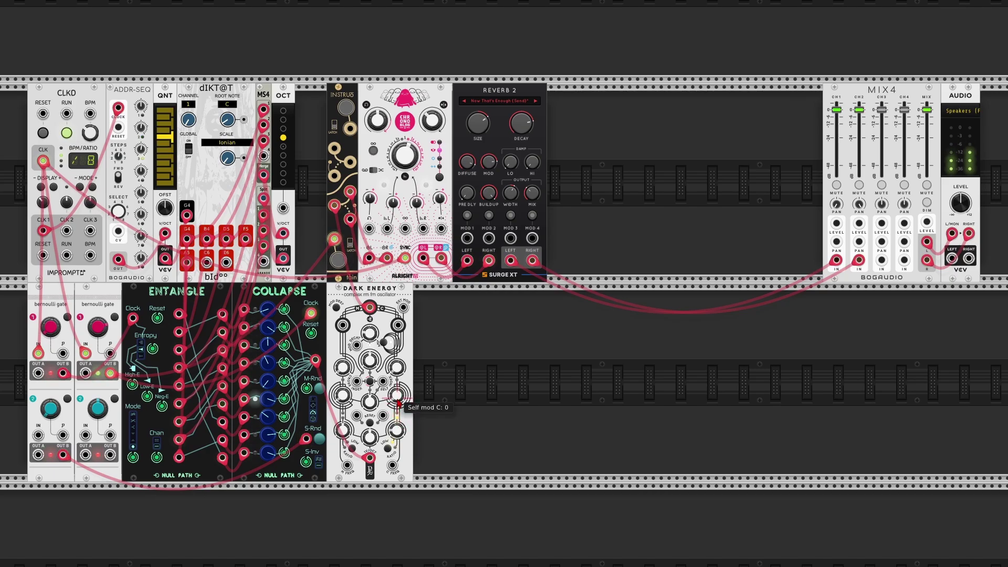
{"action": "left_click_drag", "start_coordinate": [397, 403], "coordinate": [396, 362]}
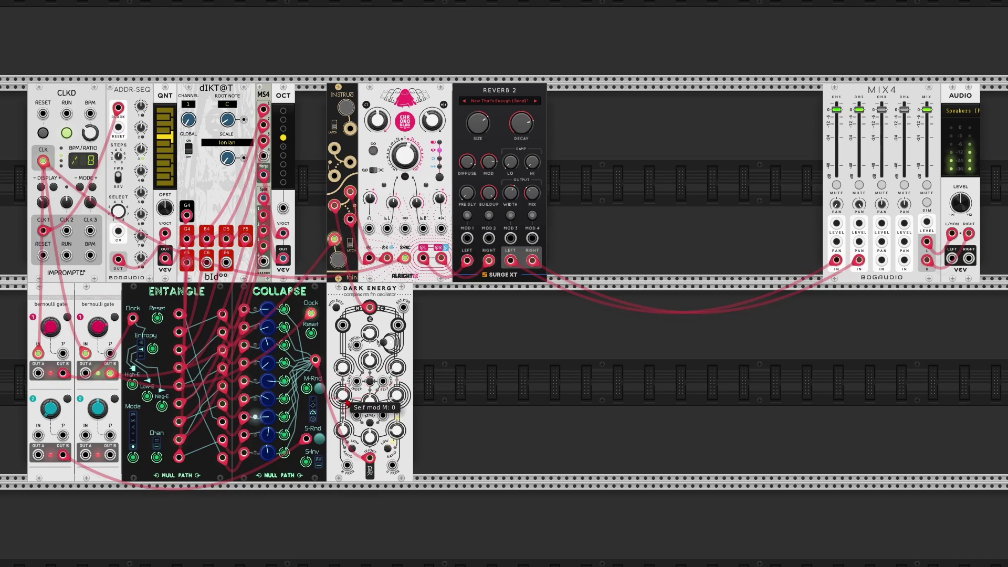
{"action": "left_click_drag", "start_coordinate": [342, 395], "coordinate": [345, 363]}
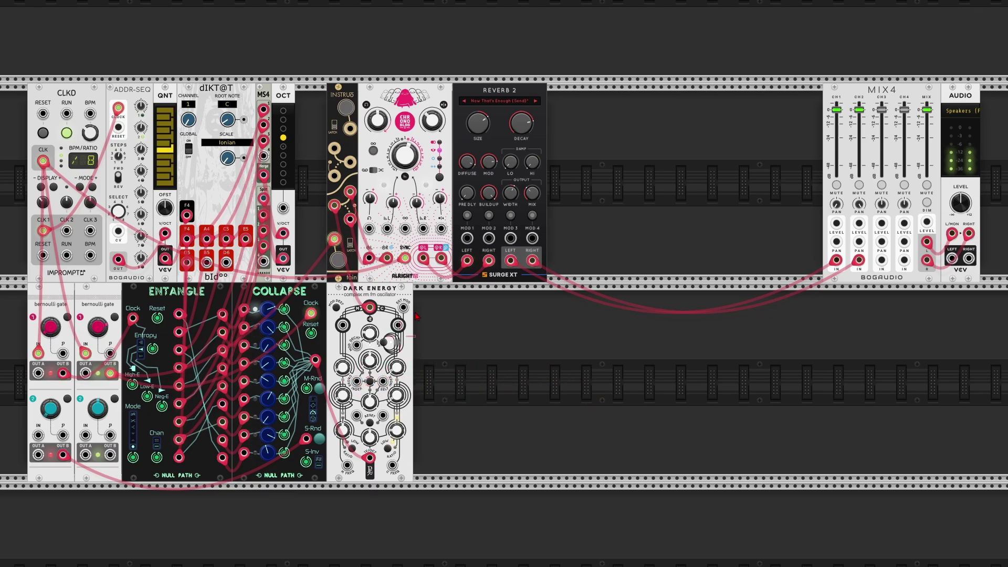
Shift tàin, Chronoblob and Reverb 2 along the row, and add an ochd LFO beside OCT with its Rate set to 0.12.
{"action": "left_click_drag", "start_coordinate": [590, 146], "coordinate": [381, 207]}
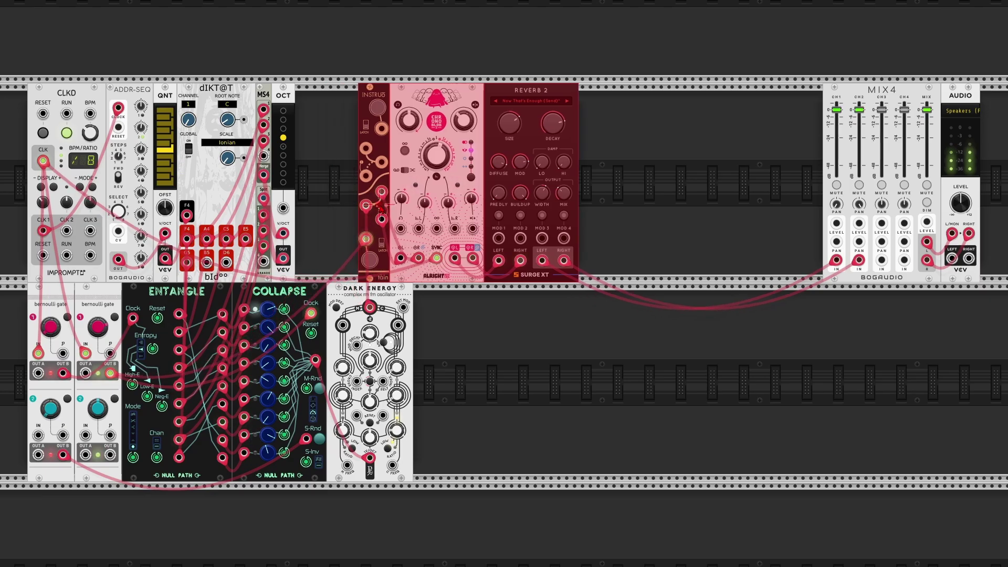
{"action": "left_click", "coordinate": [326, 200]}
{"action": "right_click", "coordinate": [315, 190]}
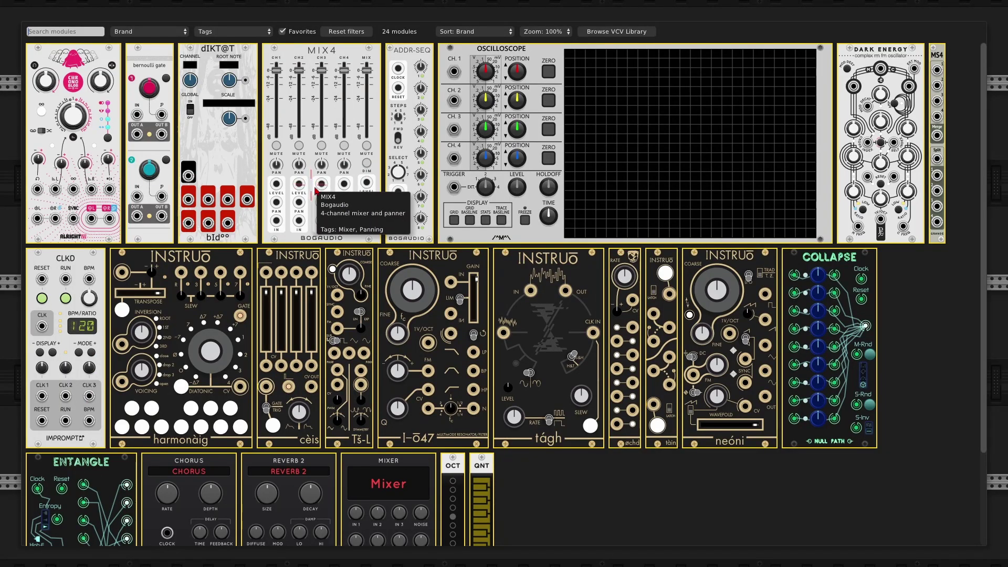
{"action": "left_click", "coordinate": [625, 262]}
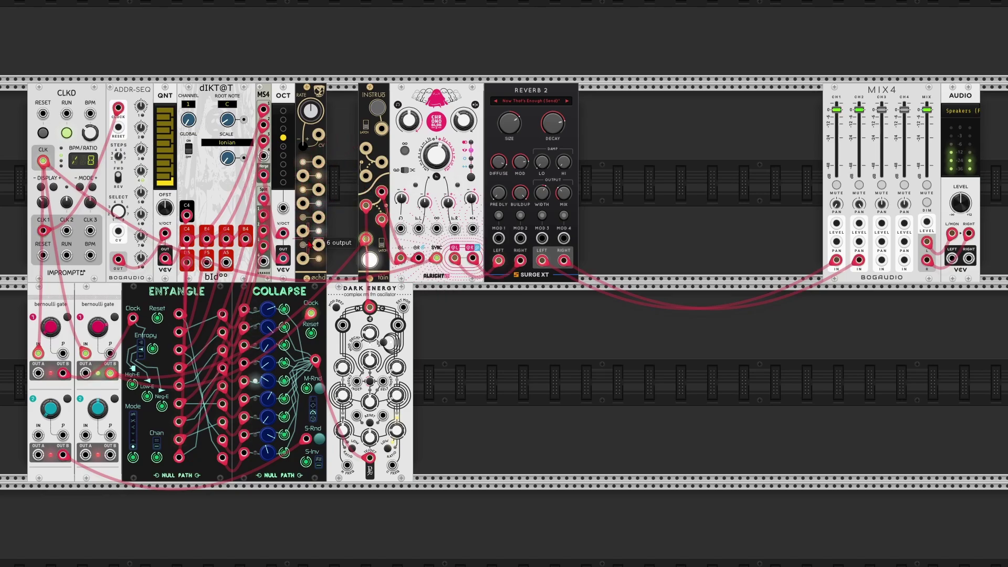
{"action": "right_click", "coordinate": [310, 112]}
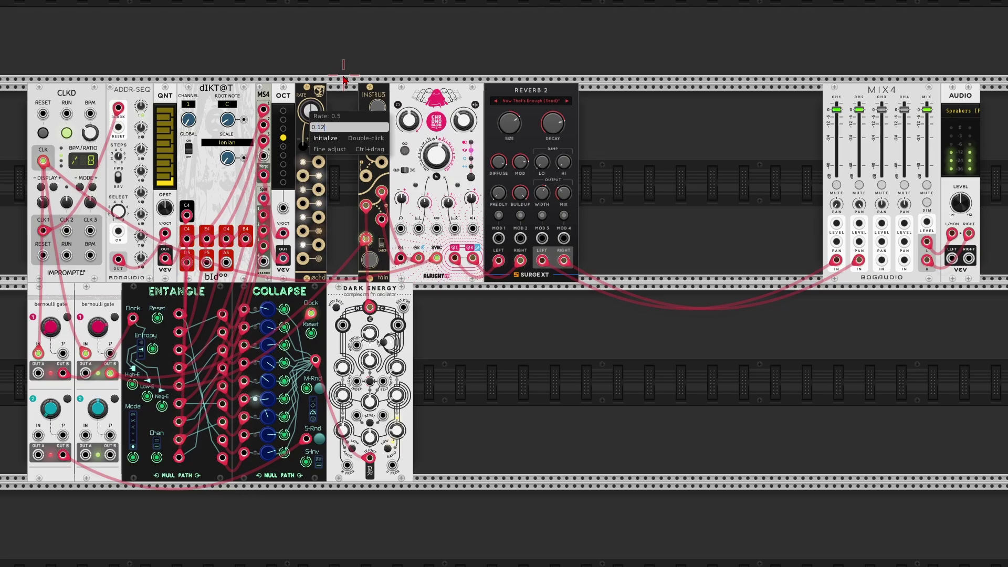
{"action": "type", "text": "0.12"}
{"action": "key", "text": "Return"}
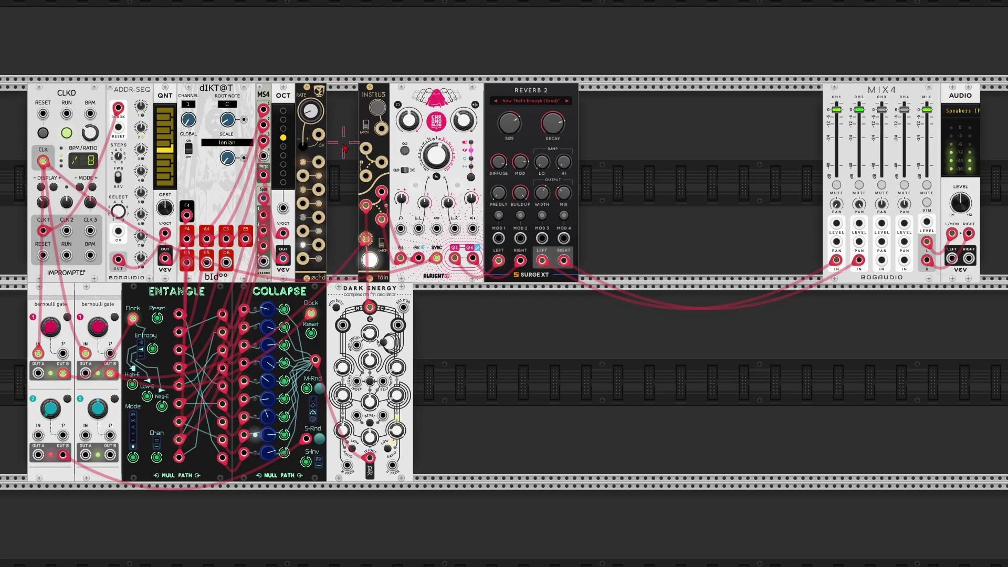
Patch ochd outputs into Dark Energy's Cross mod CV input and the modulation CV input on the opposite side of it.
{"action": "left_click_drag", "start_coordinate": [300, 209], "coordinate": [302, 214]}
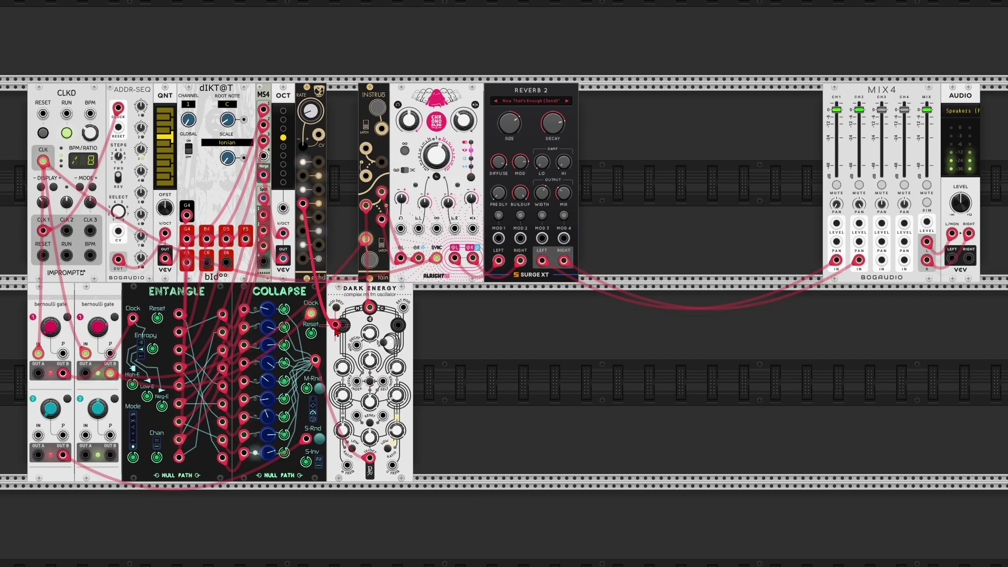
{"action": "mouse_move", "coordinate": [359, 400]}
{"action": "left_mouse_down"}
{"action": "mouse_move", "coordinate": [381, 380]}
{"action": "mouse_move", "coordinate": [358, 390]}
{"action": "left_mouse_up"}
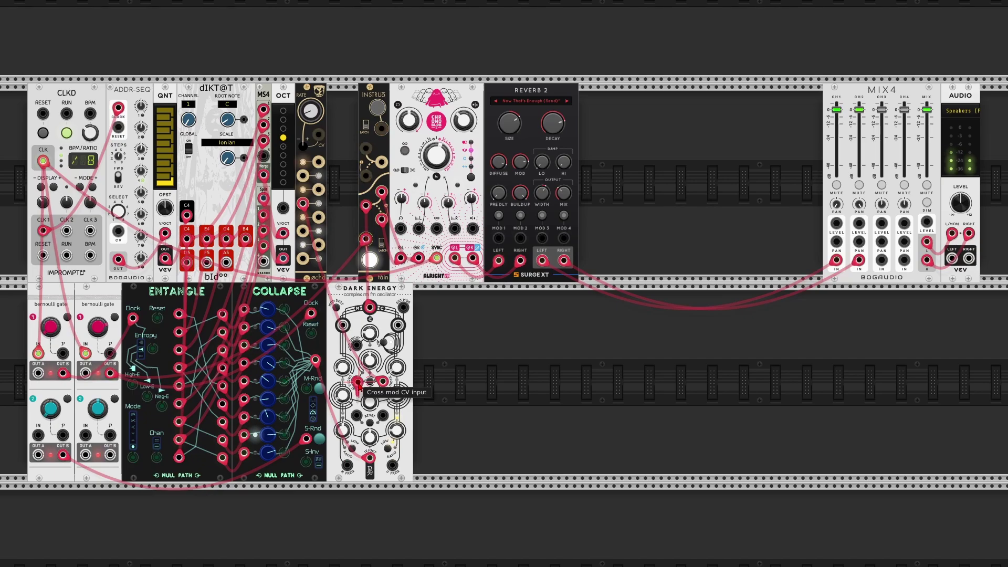
{"action": "left_click_drag", "start_coordinate": [303, 293], "coordinate": [303, 233]}
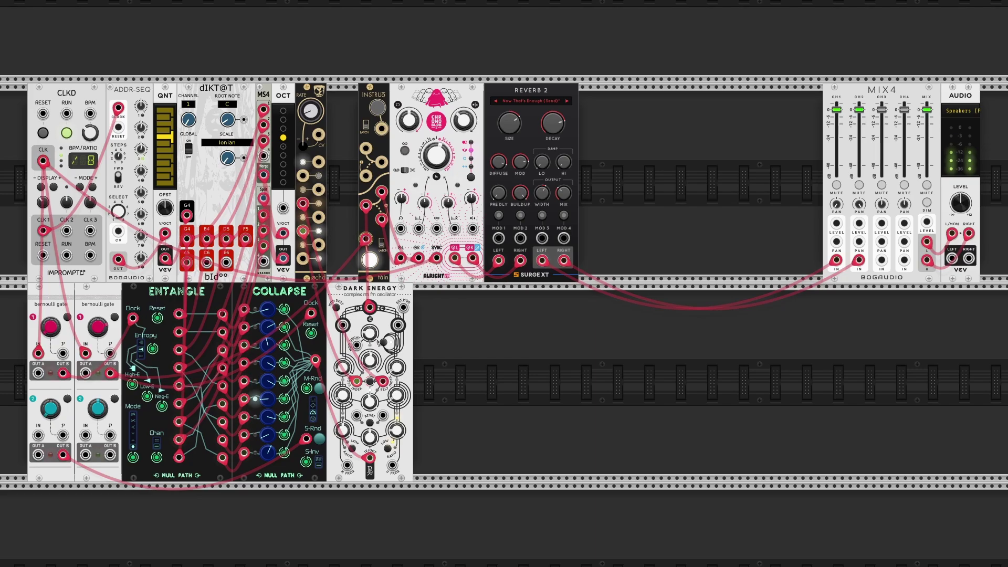
Mute MIX4 channels 1 and 2 and add an Instruō Ts-L oscillator next to Dark Energy.
{"action": "left_click", "coordinate": [836, 185]}
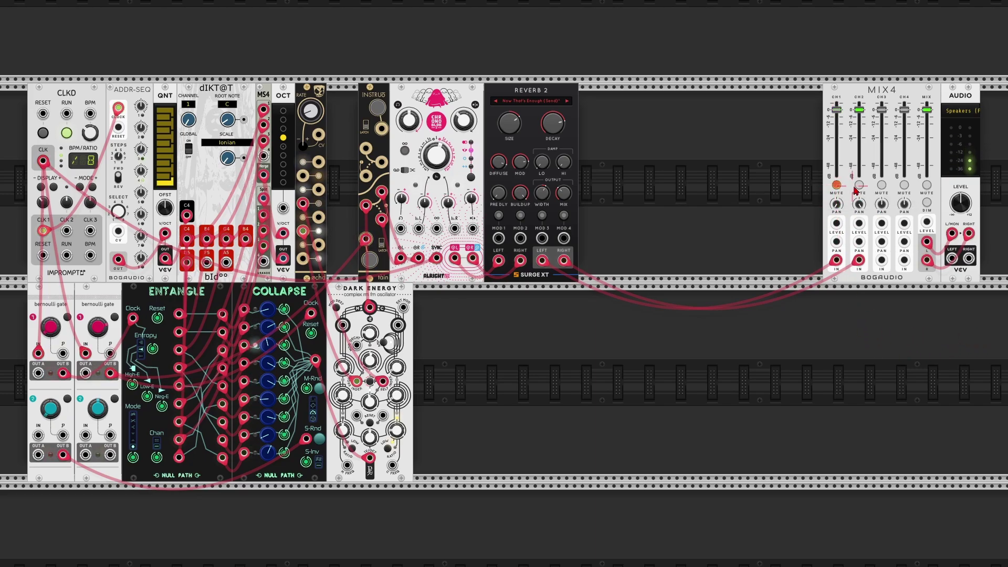
{"action": "left_click", "coordinate": [859, 185]}
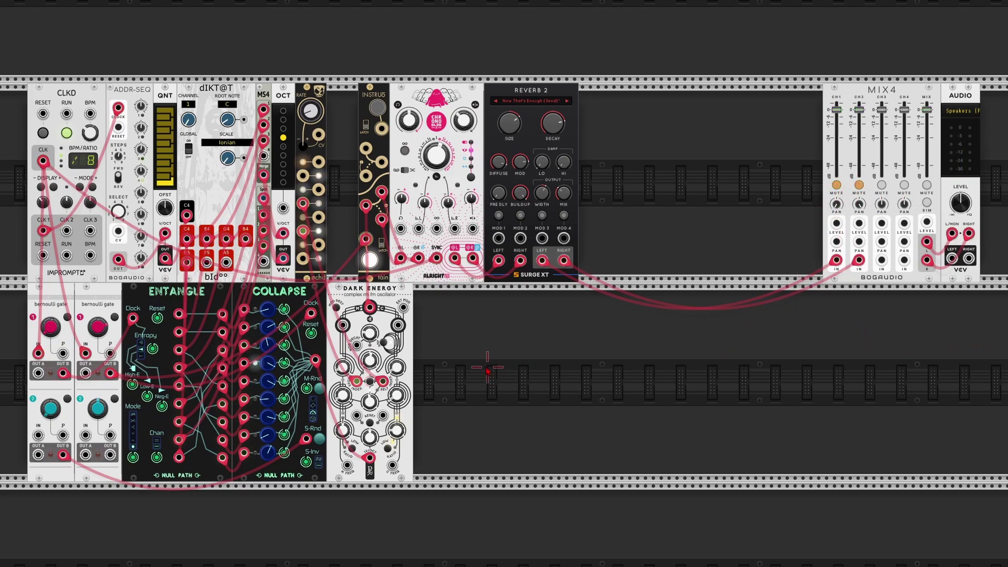
{"action": "right_click", "coordinate": [453, 362]}
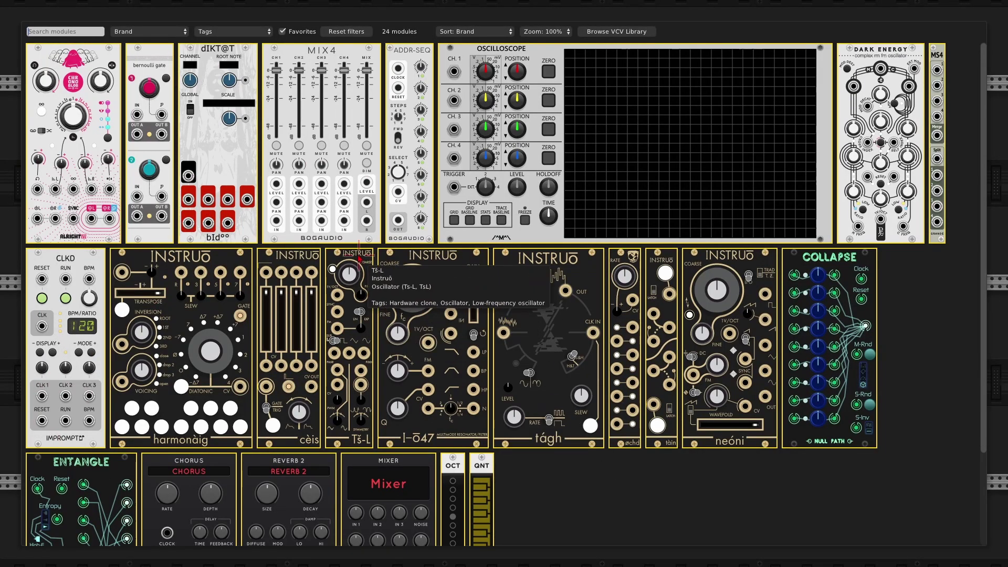
{"action": "left_click", "coordinate": [355, 257]}
{"action": "left_click_drag", "start_coordinate": [452, 299], "coordinate": [436, 300]}
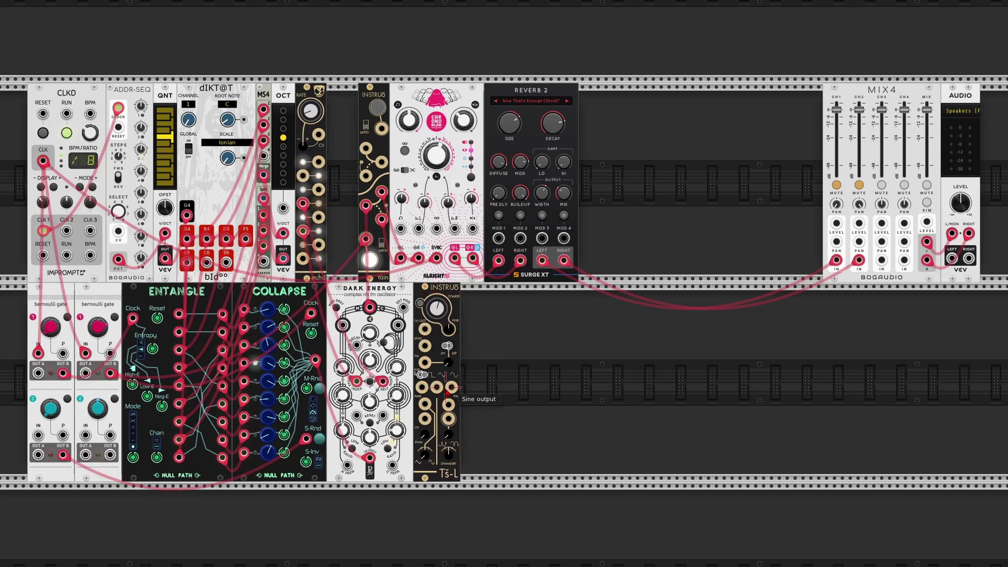
Add a Quad Trace Oscilloscope in the row below Ts-L and patch Ts-L's triangle output into its channel 1.
{"action": "scroll", "coordinate": [493, 392], "scroll_direction": "down", "scroll_amount": 5}
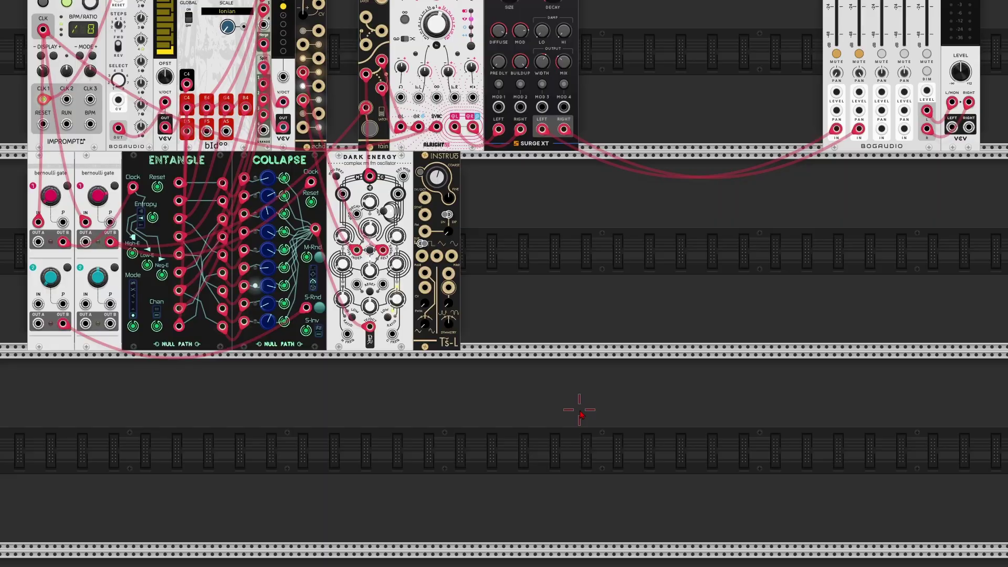
{"action": "right_click", "coordinate": [490, 411]}
{"action": "left_click", "coordinate": [516, 62]}
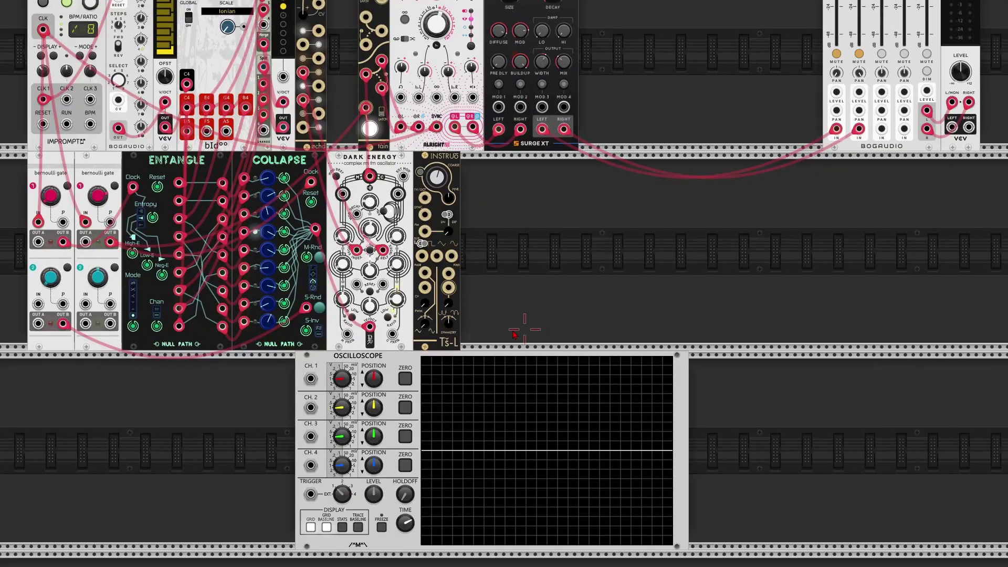
{"action": "left_click_drag", "start_coordinate": [406, 366], "coordinate": [540, 366]}
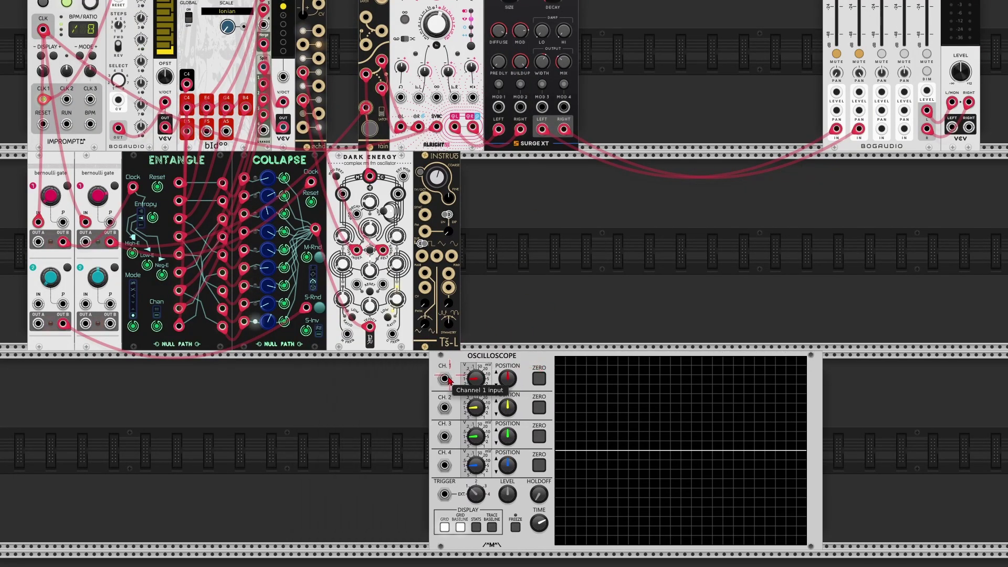
{"action": "left_click_drag", "start_coordinate": [445, 378], "coordinate": [437, 256]}
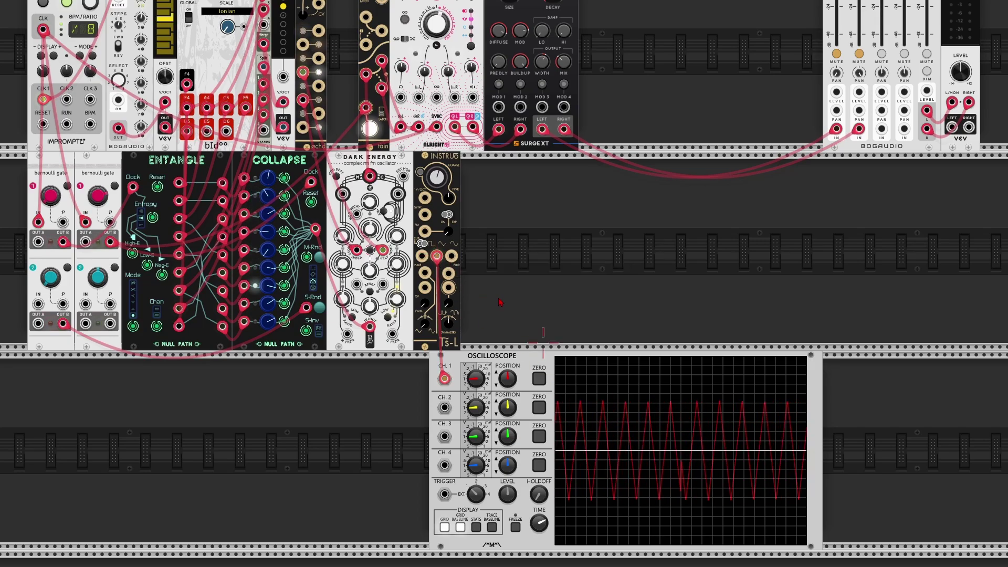
Switch Ts-L to LFO mode, adjust its Coarse rate, and set the oscilloscope's Time to -8.1976.
{"action": "left_click_drag", "start_coordinate": [427, 172], "coordinate": [430, 192]}
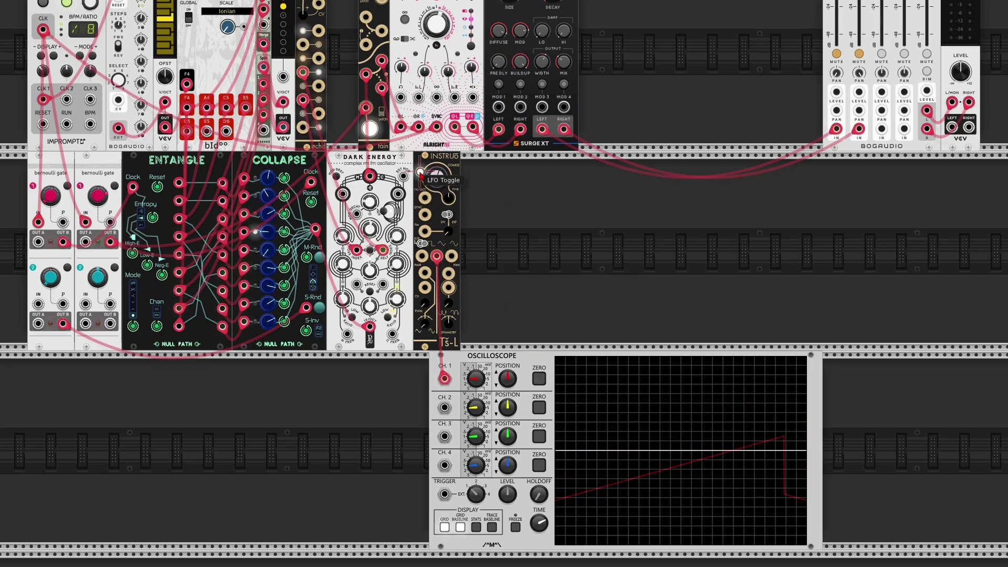
{"action": "left_click_drag", "start_coordinate": [539, 523], "coordinate": [539, 560]}
{"action": "right_click", "coordinate": [437, 177]}
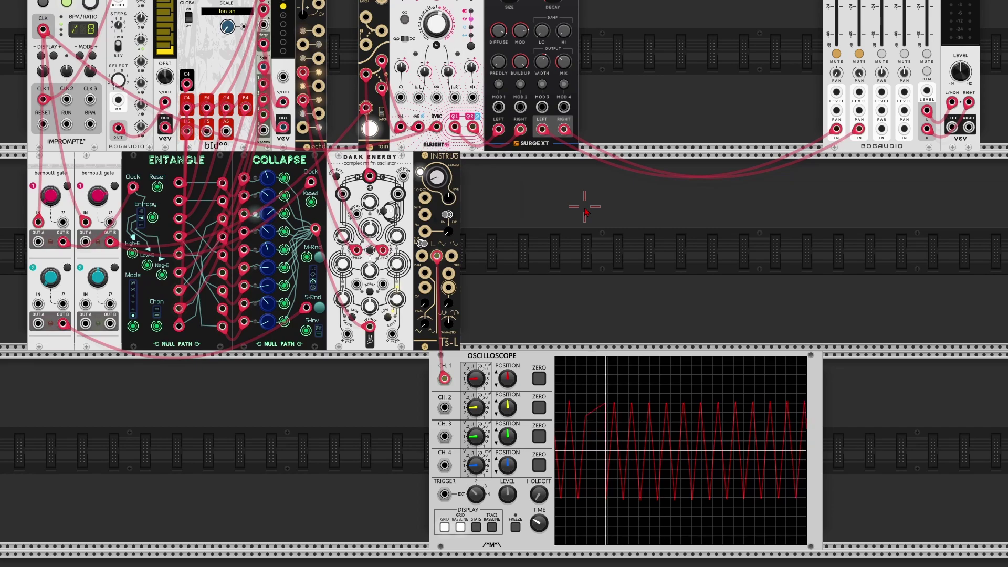
{"action": "key", "text": "Escape"}
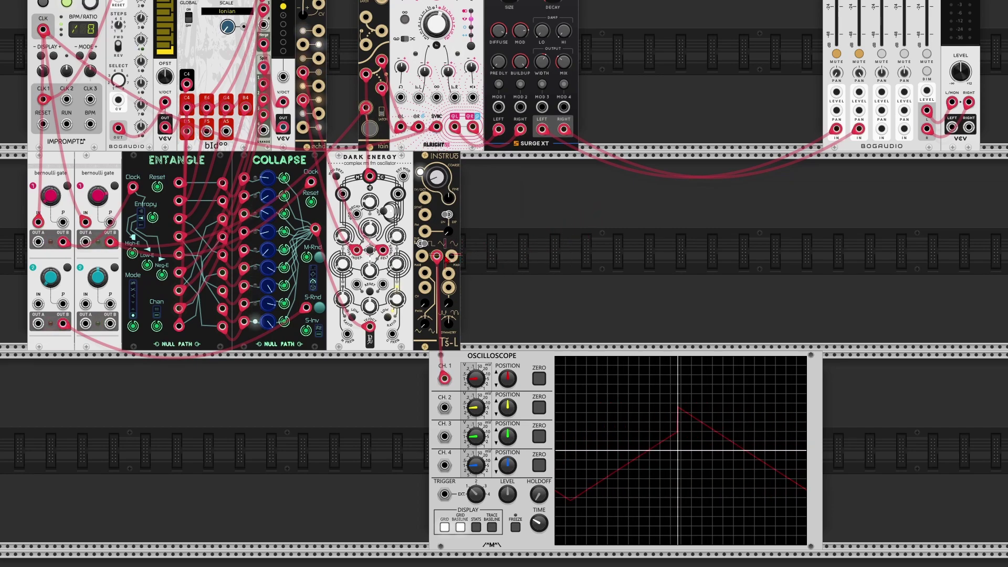
Add a tágh beside Ts-L, feeding it Ts-L's triangle output and CLKD's CLK output, with its output patched to oscilloscope channel 2.
{"action": "right_click", "coordinate": [462, 248]}
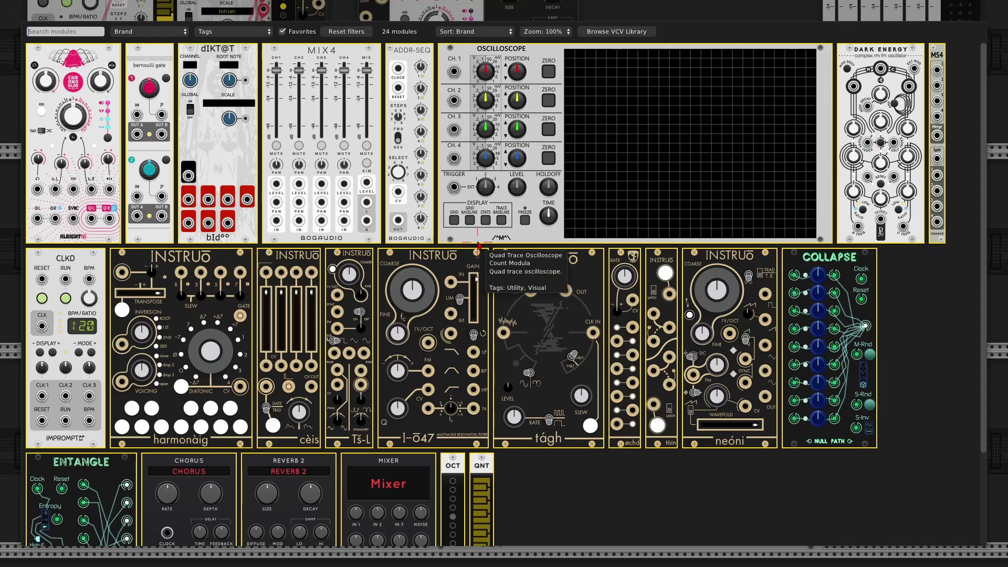
{"action": "left_click", "coordinate": [561, 269]}
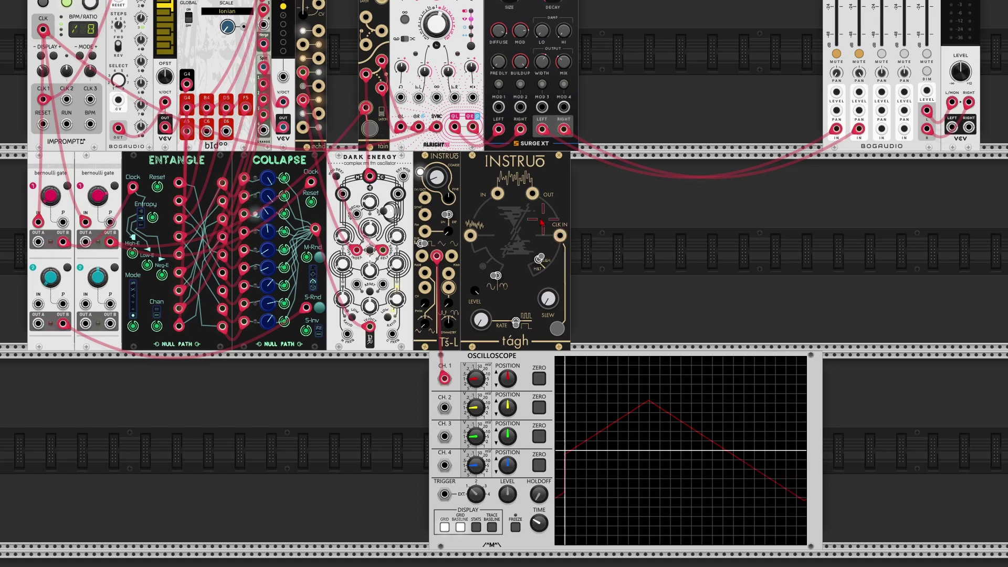
{"action": "left_click_drag", "start_coordinate": [497, 193], "coordinate": [437, 256]}
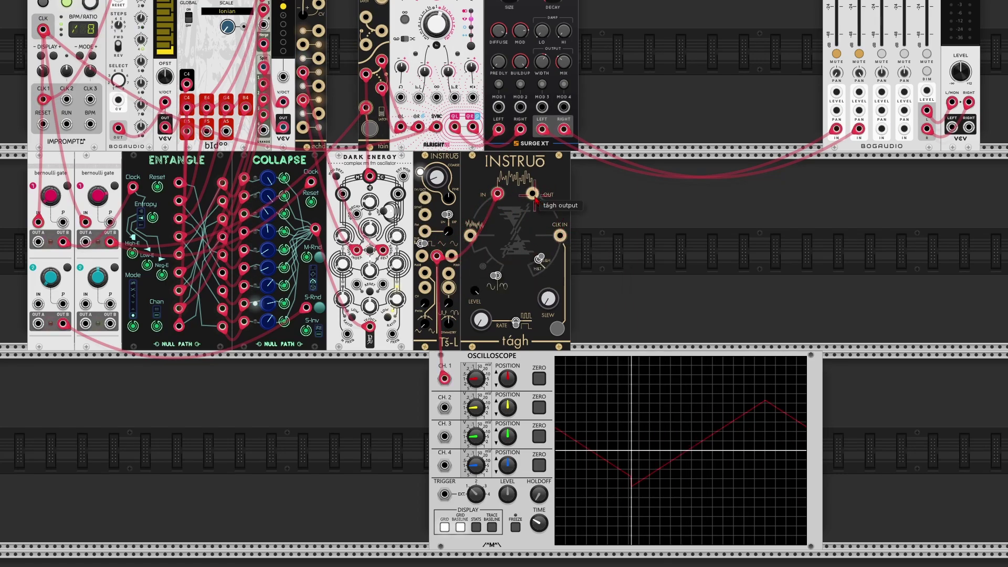
{"action": "left_click_drag", "start_coordinate": [532, 194], "coordinate": [445, 408]}
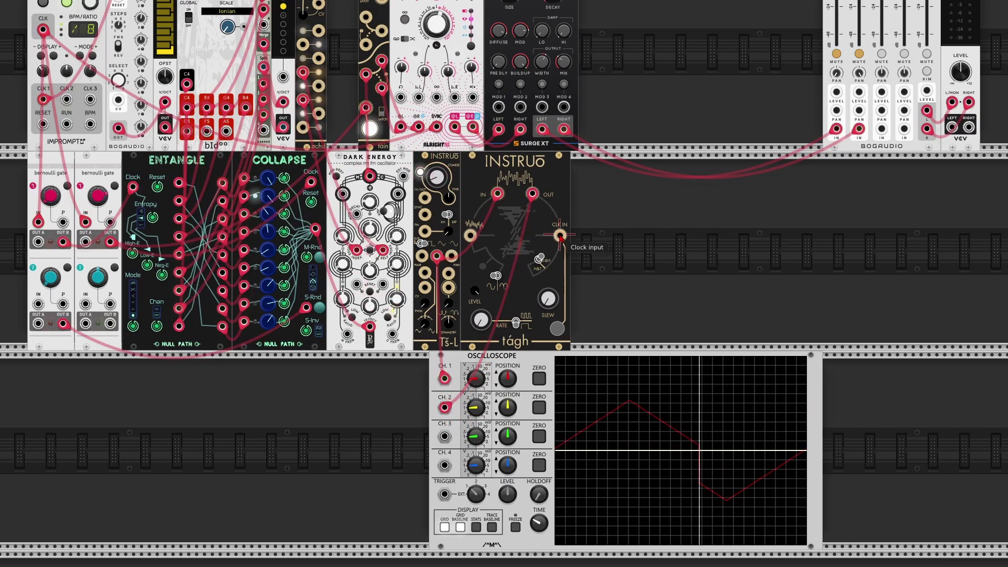
{"action": "left_click_drag", "start_coordinate": [561, 236], "coordinate": [44, 30]}
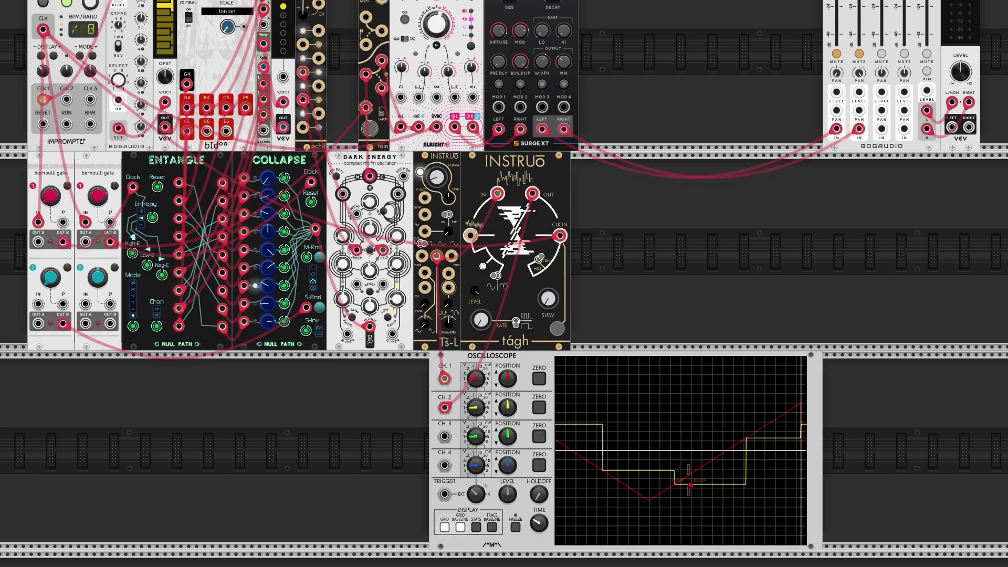
Set the oscilloscope's Time to -7.4892 and try different Ts-L Coarse rates, including 0.55994.
{"action": "mouse_move", "coordinate": [536, 525]}
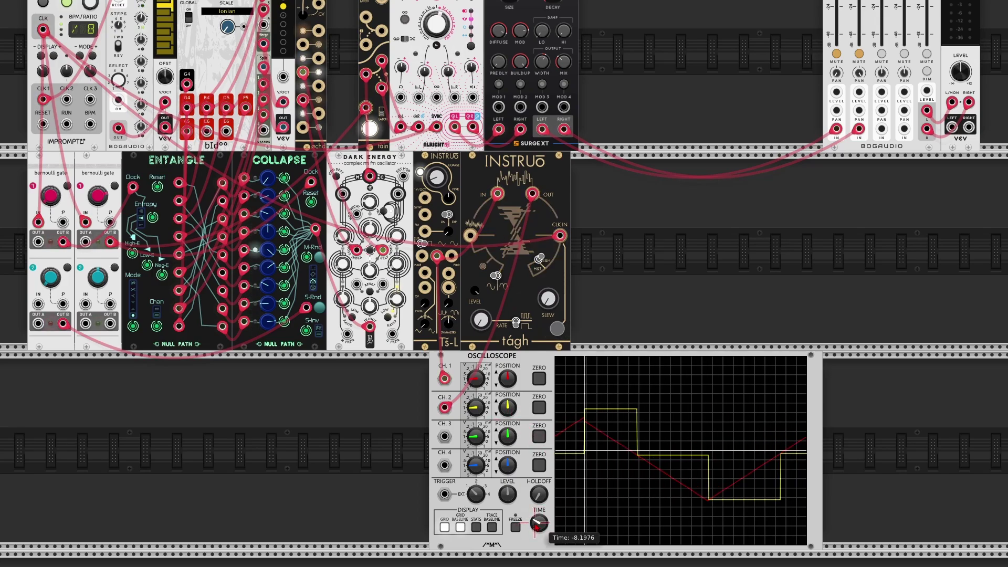
{"action": "left_click_drag", "start_coordinate": [537, 525], "coordinate": [538, 523]}
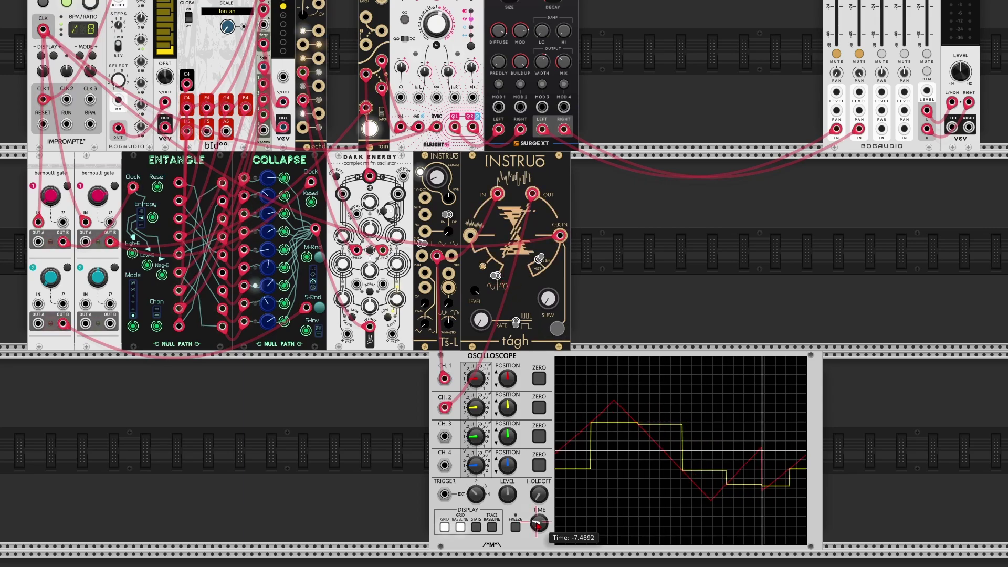
{"action": "left_click_drag", "start_coordinate": [440, 182], "coordinate": [440, 178]}
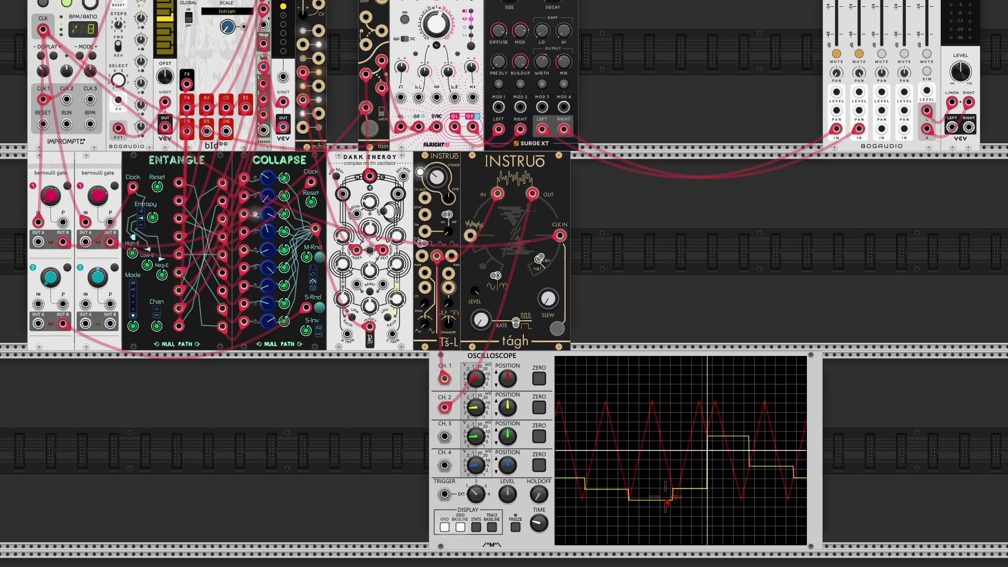
{"action": "left_click_drag", "start_coordinate": [436, 178], "coordinate": [442, 181]}
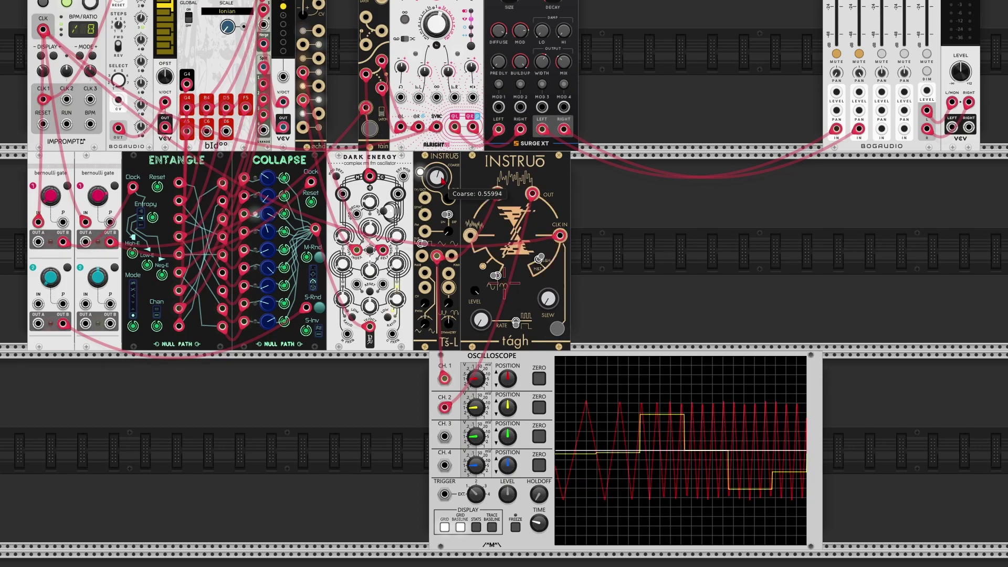
{"action": "right_click", "coordinate": [443, 181]}
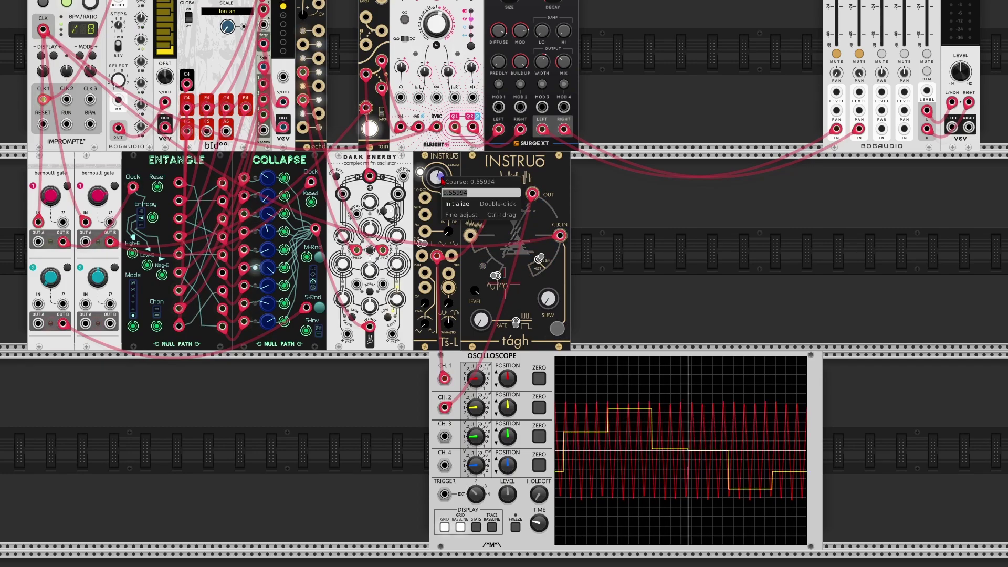
{"action": "left_click", "coordinate": [717, 195]}
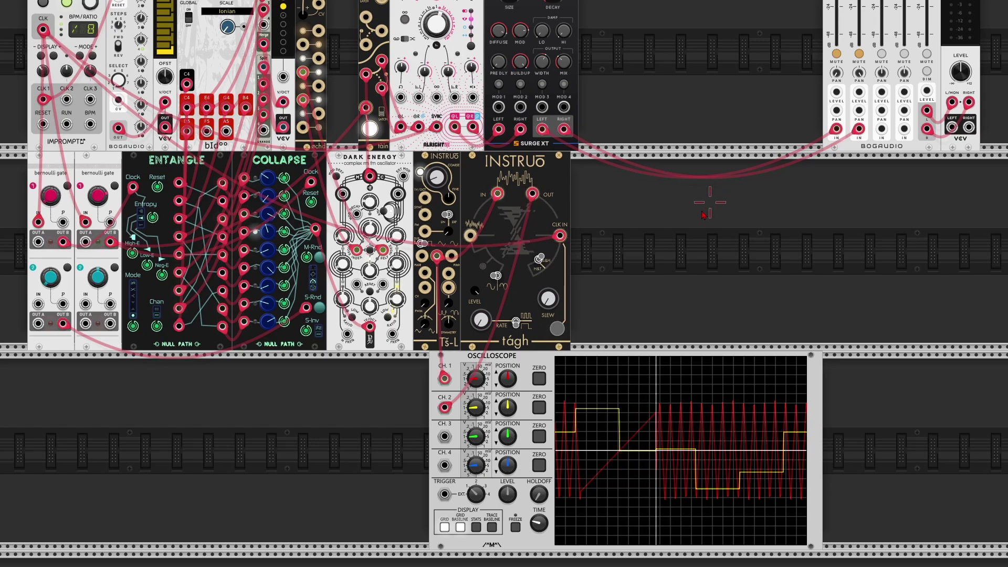
Add a harmonàig quantizer beside tágh and patch tágh's output into its CV input.
{"action": "mouse_move", "coordinate": [534, 200]}
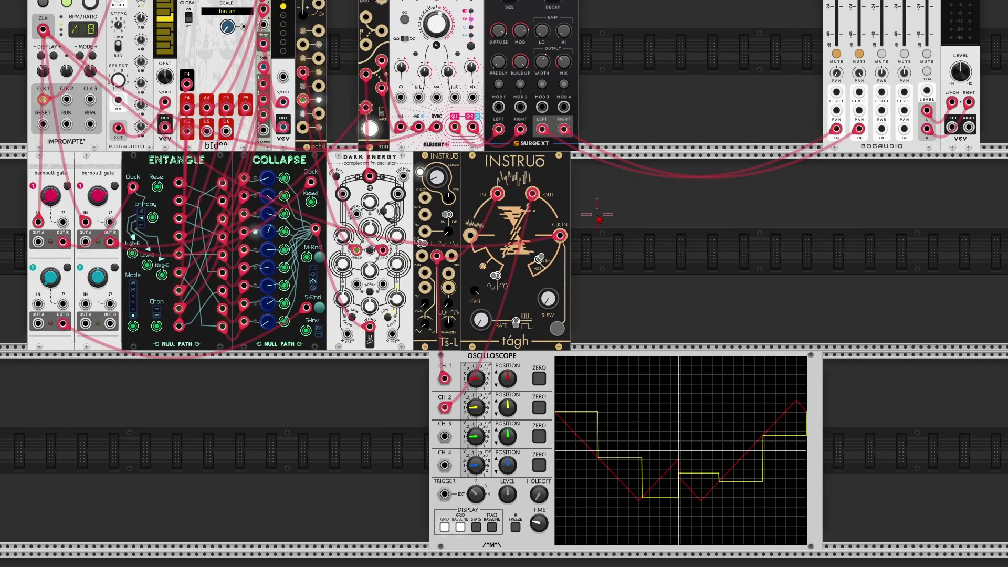
{"action": "right_click", "coordinate": [592, 214]}
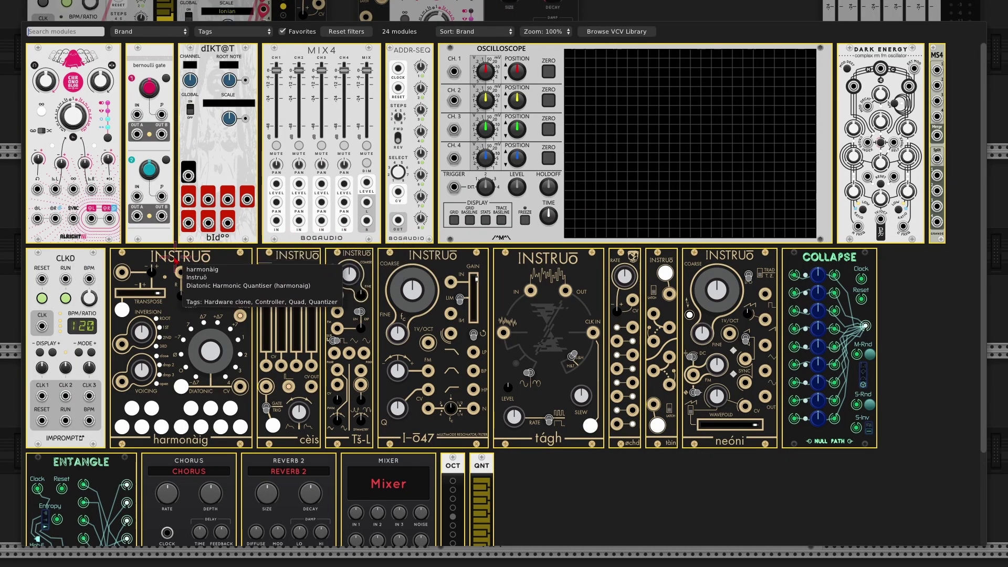
{"action": "key", "text": "Escape"}
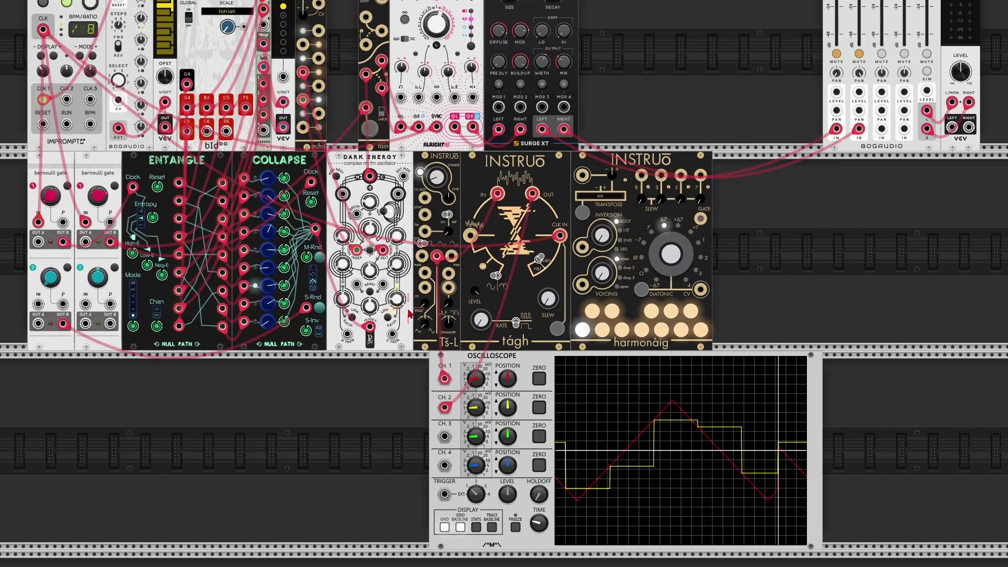
{"action": "left_click_drag", "start_coordinate": [586, 180], "coordinate": [532, 194]}
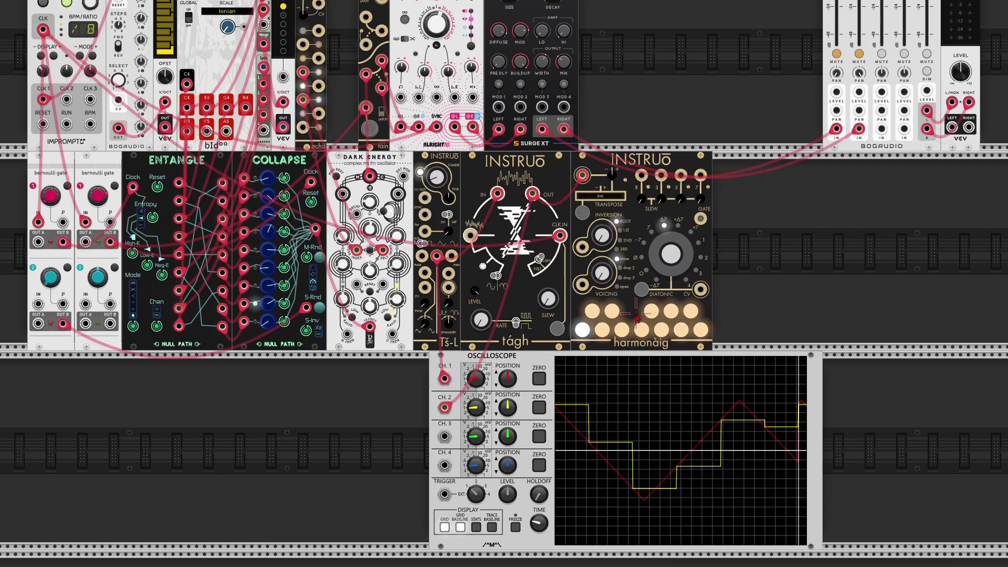
Disable the five black-key notes on harmonàig, keeping only the white-key notes in the scale.
{"action": "left_click", "coordinate": [592, 312]}
{"action": "left_click", "coordinate": [611, 313]}
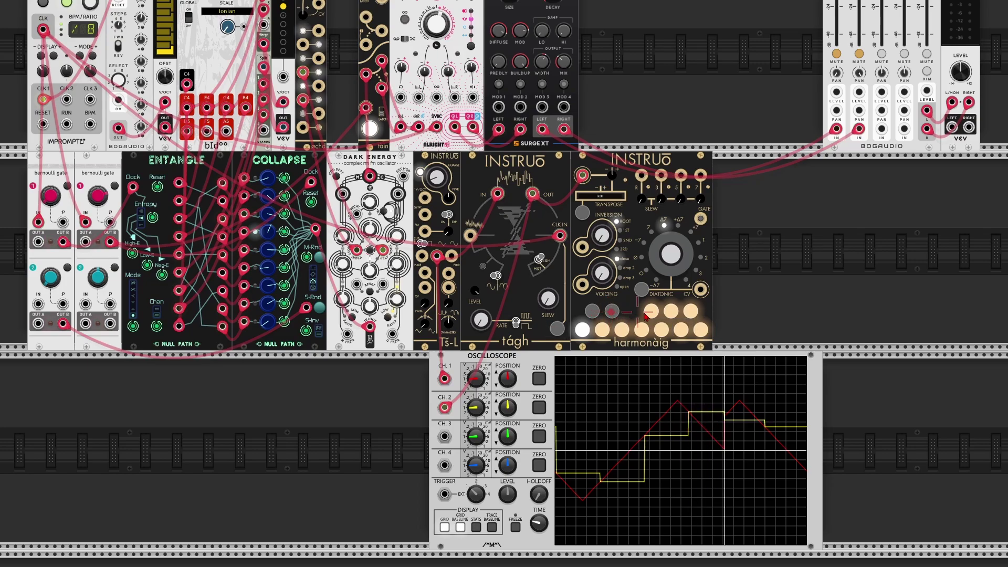
{"action": "left_click", "coordinate": [651, 312]}
{"action": "left_click", "coordinate": [671, 311]}
{"action": "left_click", "coordinate": [691, 312]}
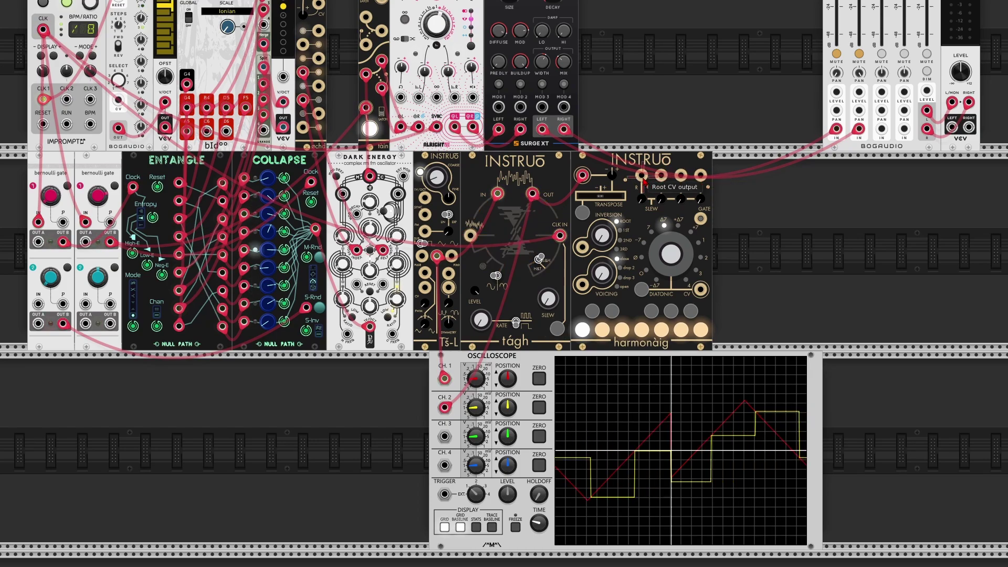
Add a neóni oscillator, patch harmonàig's Root CV output to its 1V/Oct input and its Wavefold output to MIX4 channel 3.
{"action": "right_click", "coordinate": [751, 266]}
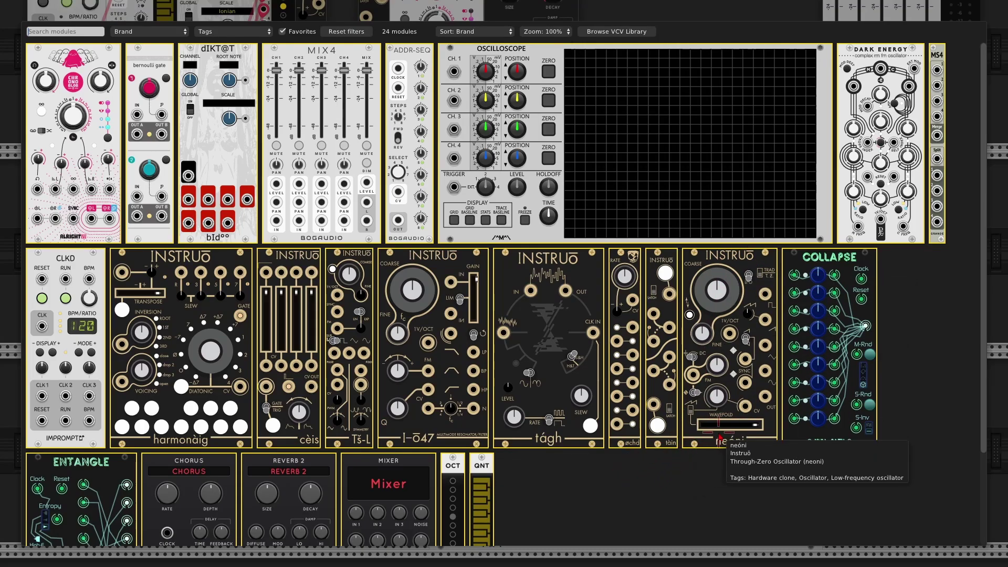
{"action": "left_click", "coordinate": [872, 257]}
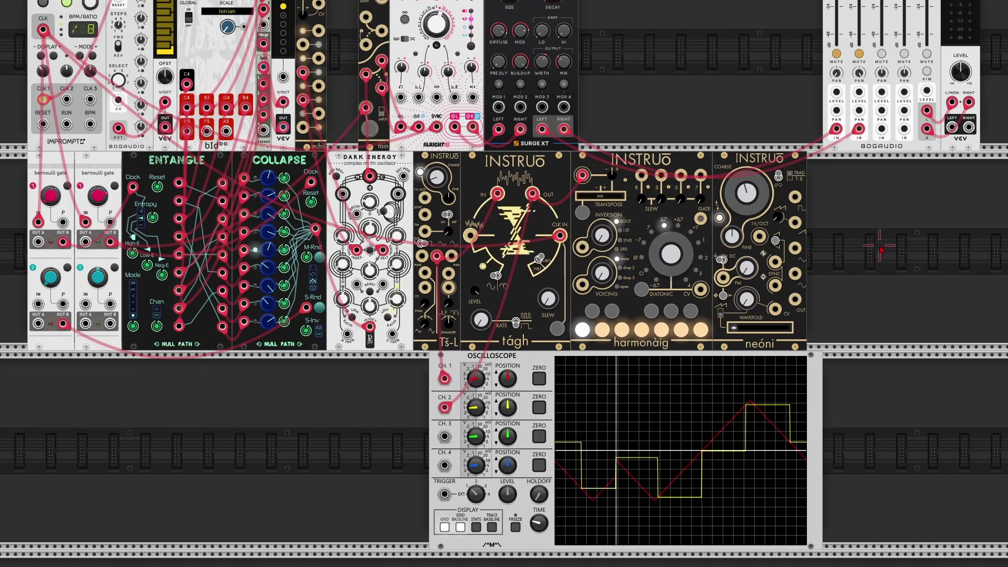
{"action": "left_click_drag", "start_coordinate": [762, 241], "coordinate": [641, 175]}
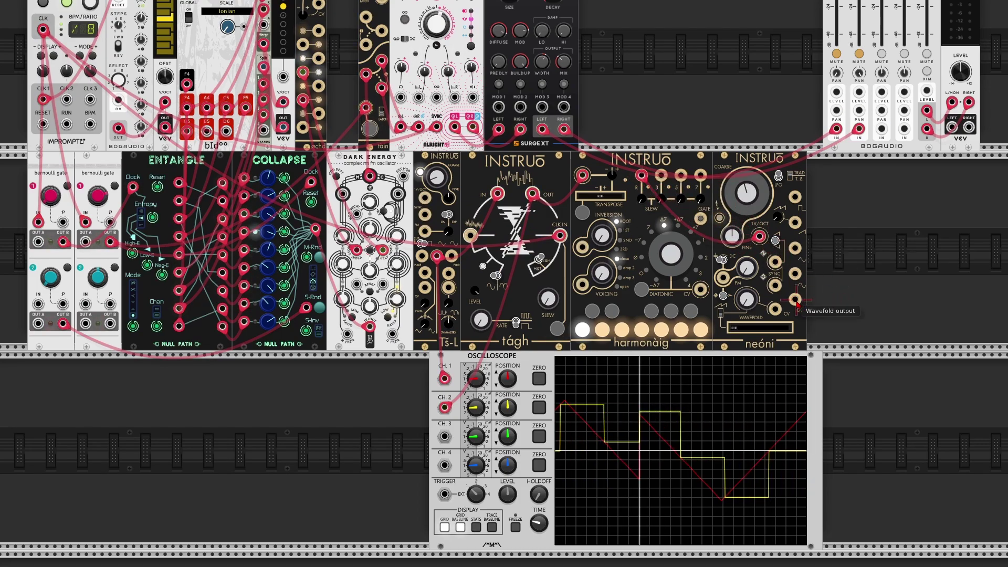
{"action": "left_click_drag", "start_coordinate": [799, 299], "coordinate": [881, 129]}
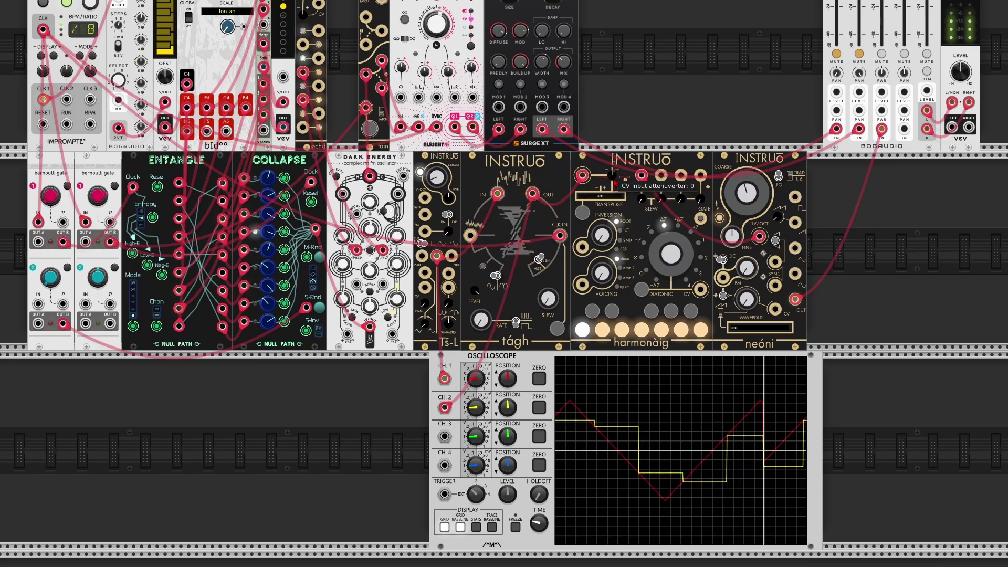
Set harmonàig's CV input attenuverter to 0.4506 and try Ts-L's Coarse rate at 0.33012.
{"action": "left_click_drag", "start_coordinate": [611, 174], "coordinate": [611, 173]}
{"action": "left_click_drag", "start_coordinate": [612, 175], "coordinate": [613, 165]}
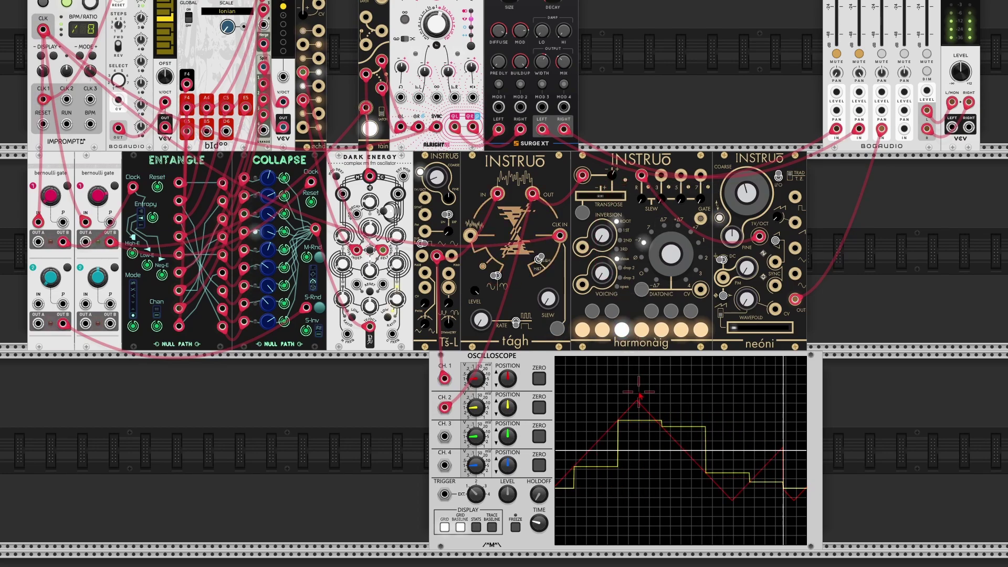
{"action": "left_click_drag", "start_coordinate": [612, 176], "coordinate": [612, 167]}
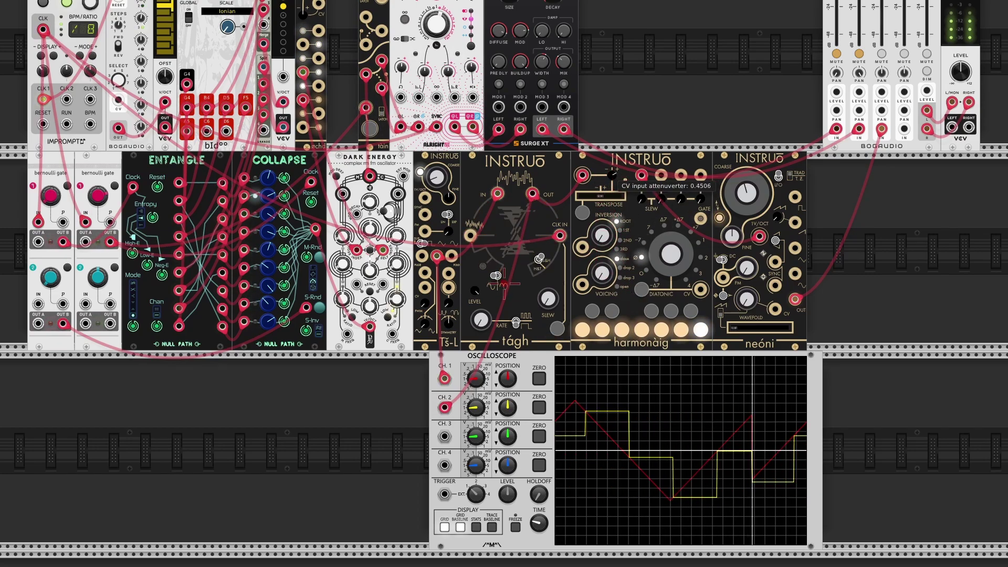
{"action": "right_click", "coordinate": [612, 176]}
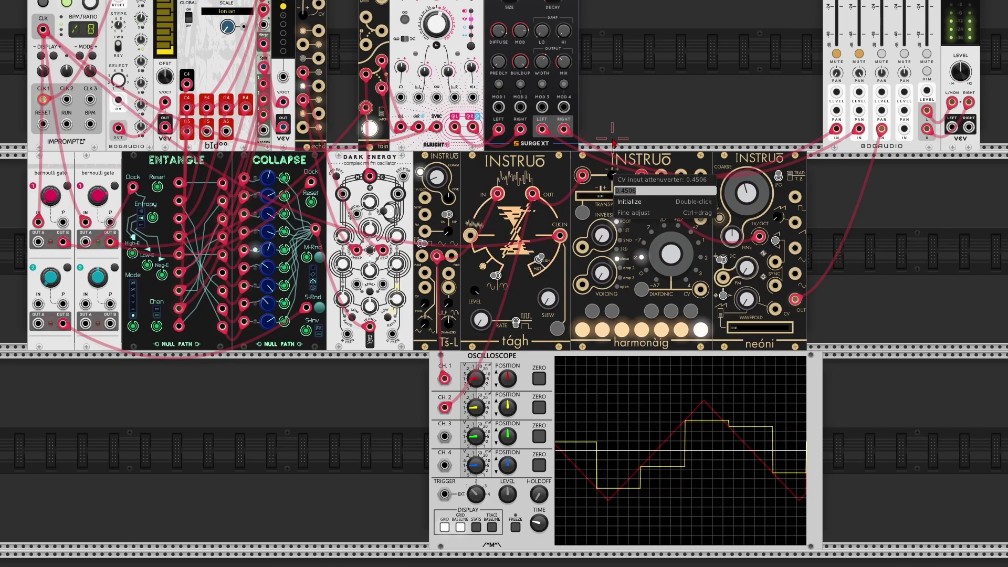
{"action": "key", "text": "Escape"}
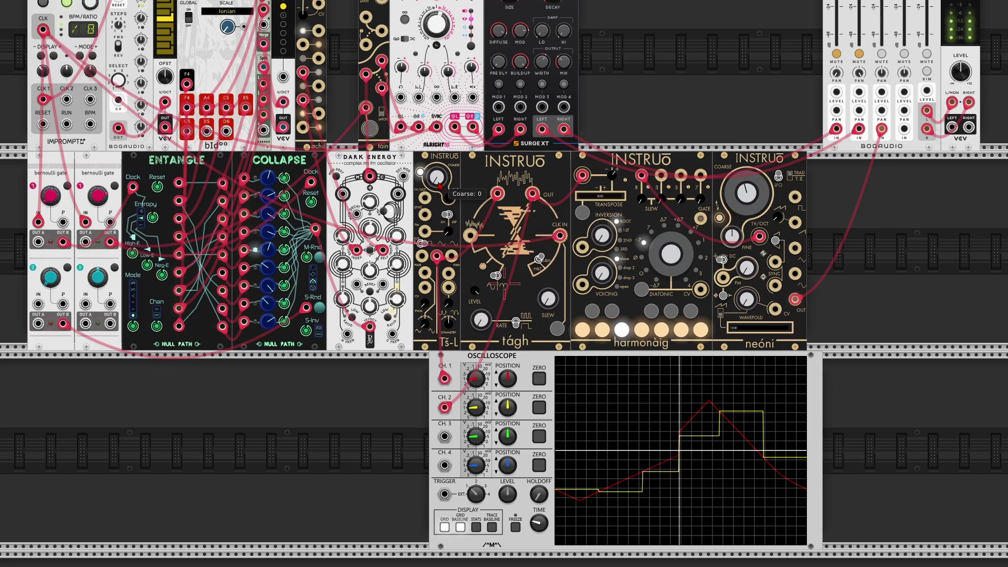
{"action": "left_click_drag", "start_coordinate": [439, 185], "coordinate": [439, 176]}
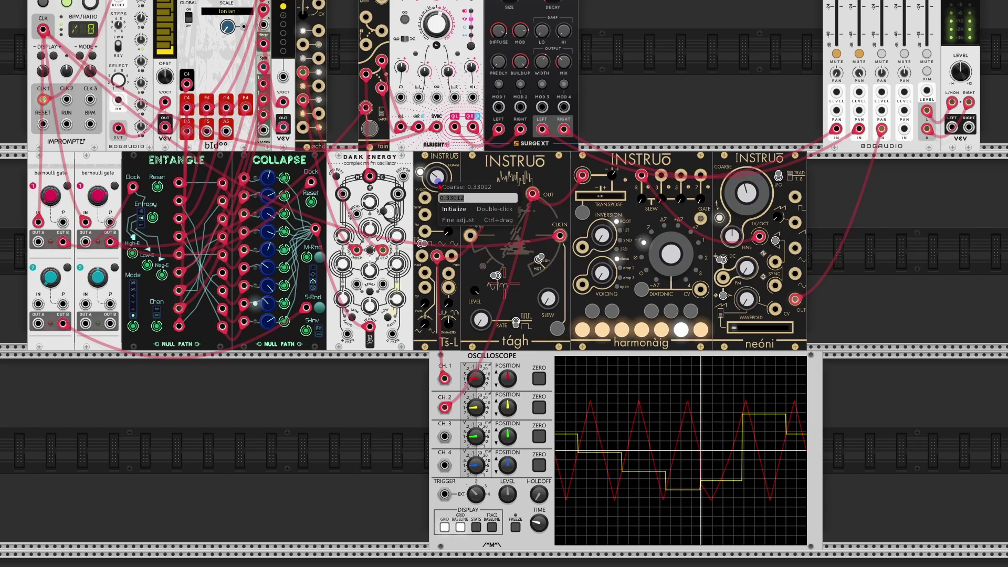
{"action": "left_click", "coordinate": [328, 399]}
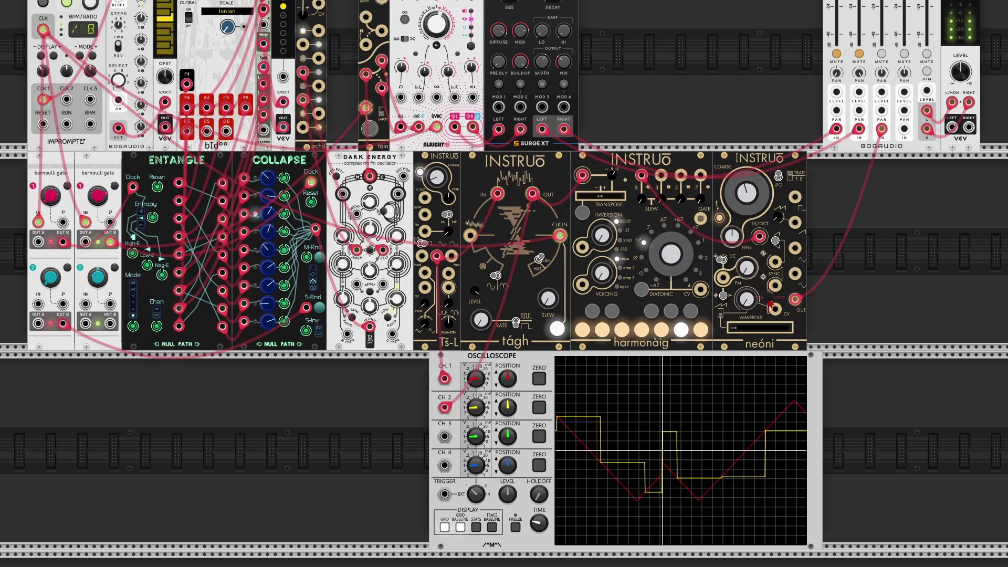
Add a cèis envelope beside neóni and patch harmonàig's Gate output into its Gate/Trig input.
{"action": "right_click", "coordinate": [832, 262]}
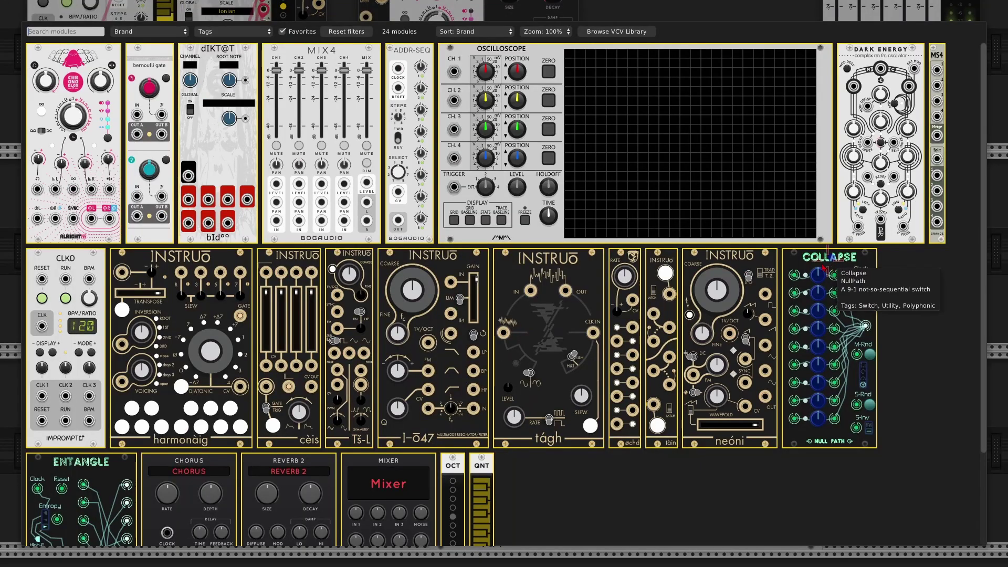
{"action": "left_click", "coordinate": [290, 258]}
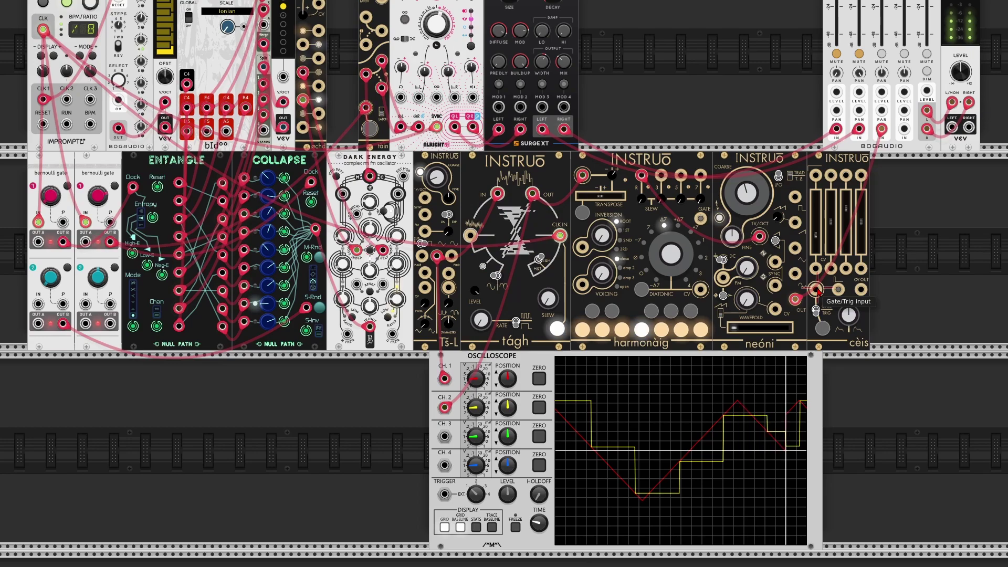
{"action": "mouse_move", "coordinate": [817, 294]}
{"action": "left_mouse_down"}
{"action": "mouse_move", "coordinate": [704, 222]}
{"action": "mouse_move", "coordinate": [816, 295]}
{"action": "left_mouse_up"}
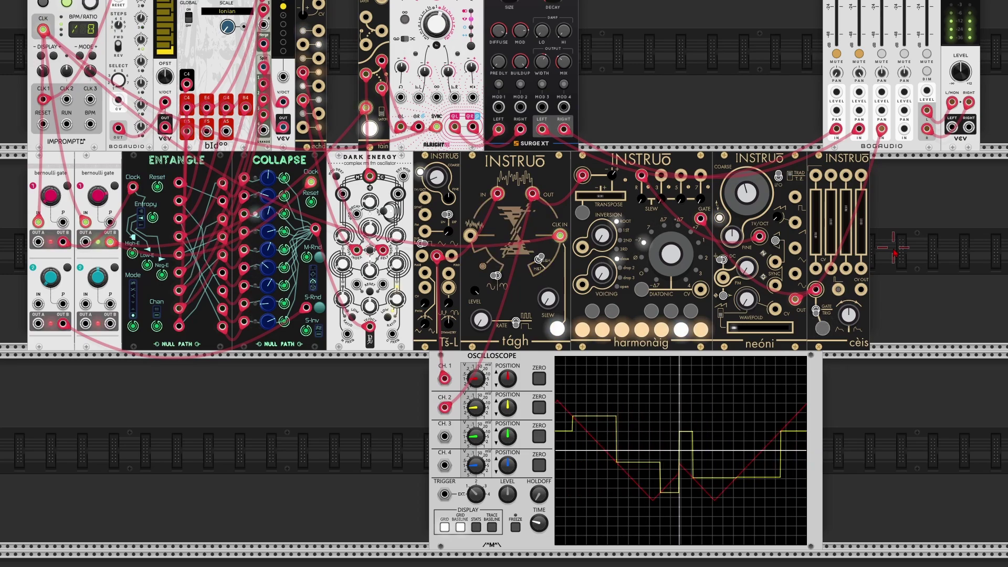
Add an I-ō47 filter beside cèis and route neóni's output through it, from the filter's LP output to MIX4 channel 3.
{"action": "right_click", "coordinate": [894, 253]}
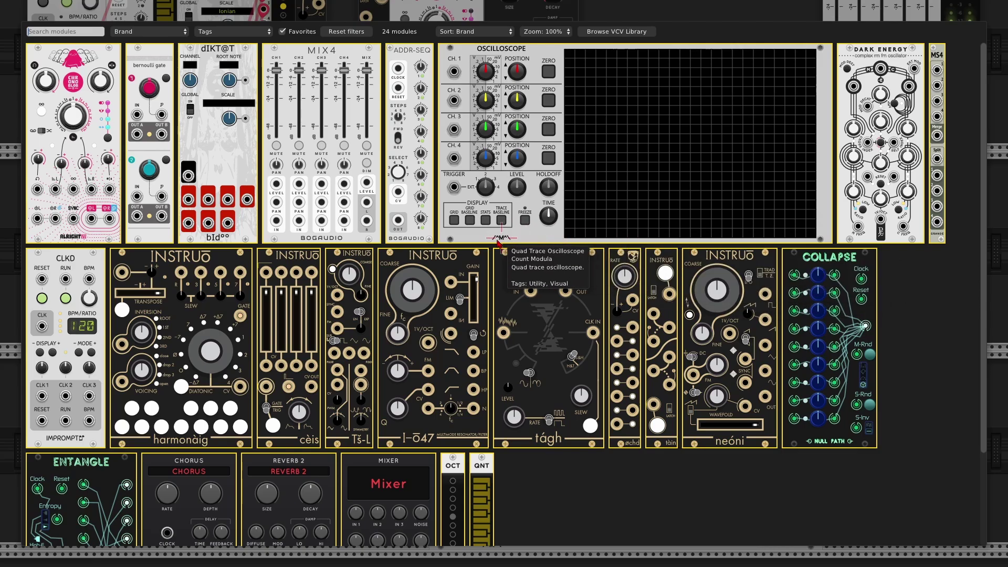
{"action": "left_click", "coordinate": [432, 261]}
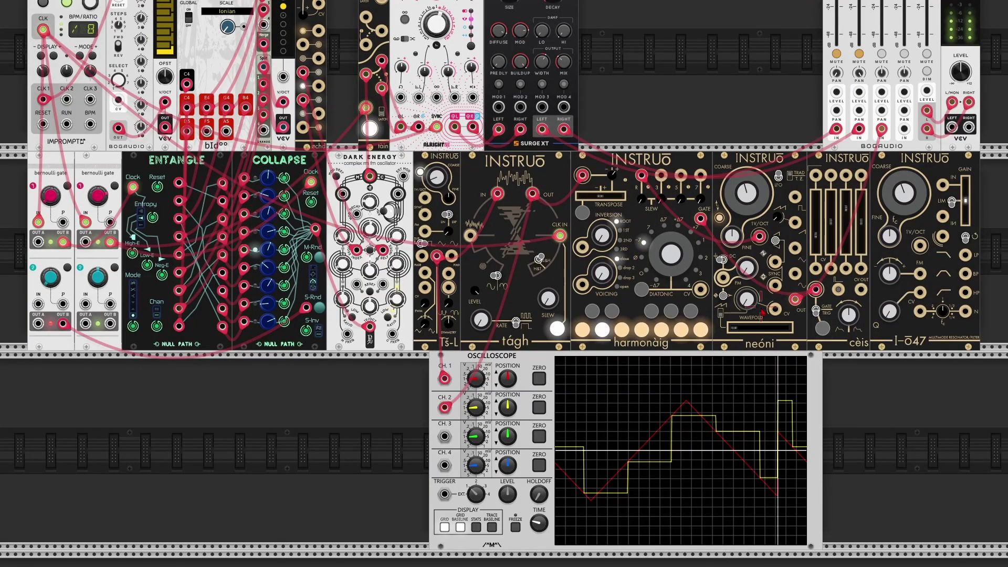
{"action": "left_click_drag", "start_coordinate": [964, 286], "coordinate": [884, 138]}
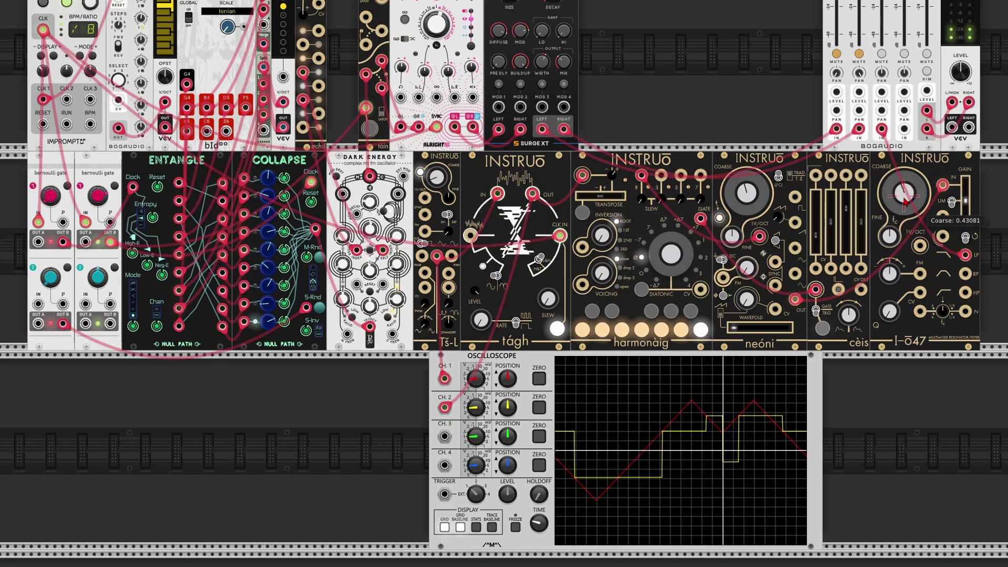
Set the I-ō47 filter's Coarse to 0.13443 and patch cèis's CV output into its FM input.
{"action": "left_click_drag", "start_coordinate": [903, 194], "coordinate": [903, 200]}
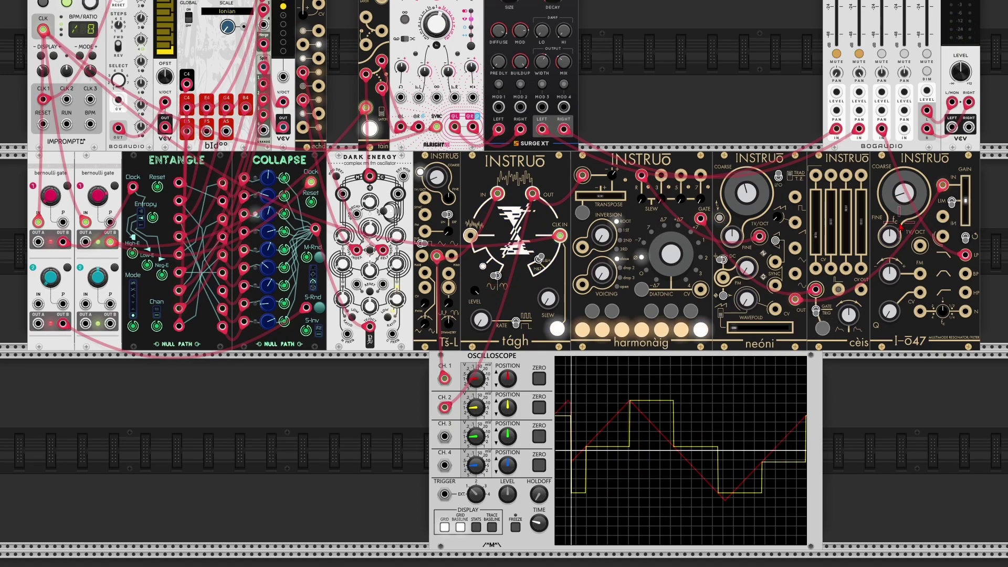
{"action": "right_click", "coordinate": [904, 198]}
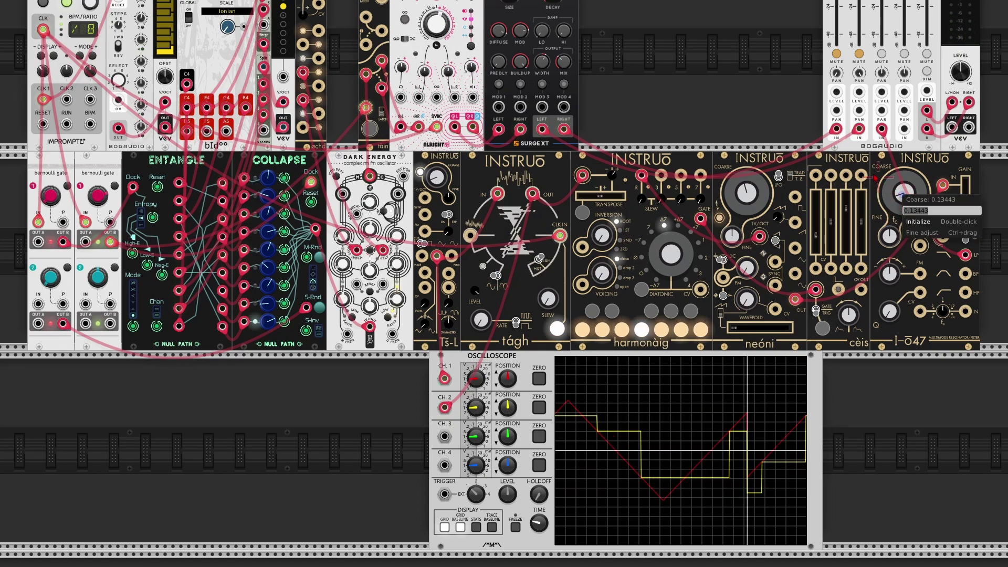
{"action": "left_click", "coordinate": [840, 142]}
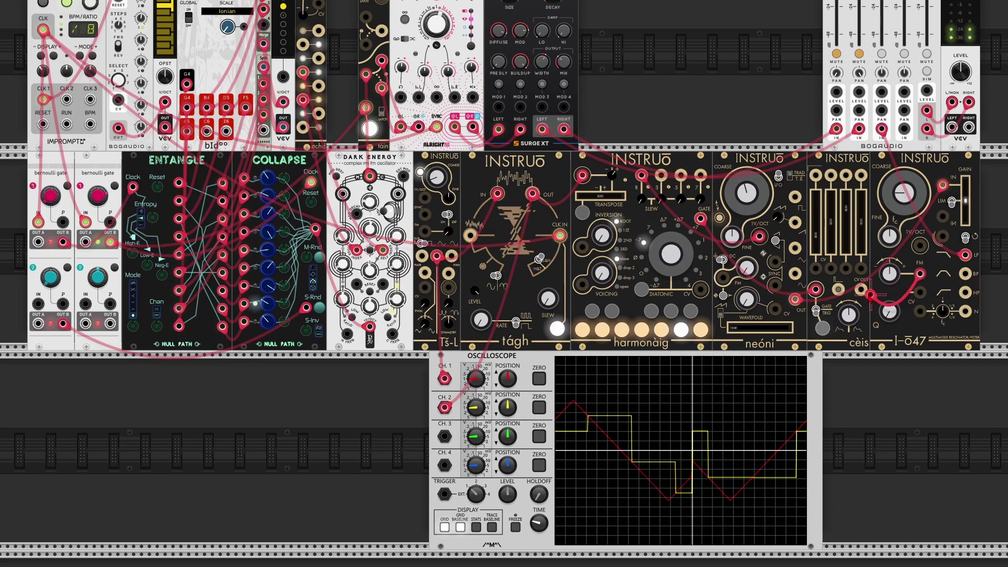
{"action": "right_click", "coordinate": [890, 278]}
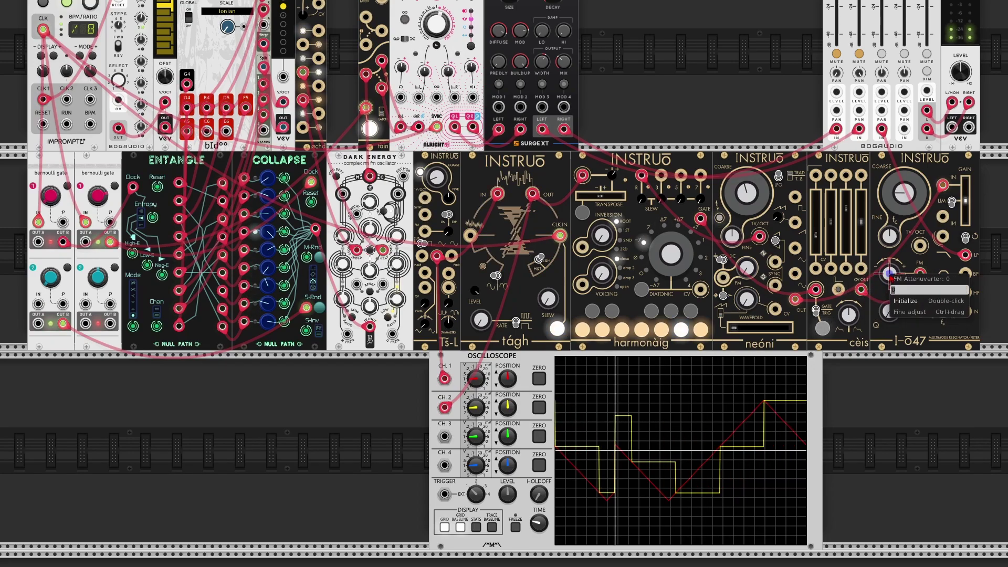
{"action": "left_click", "coordinate": [867, 371]}
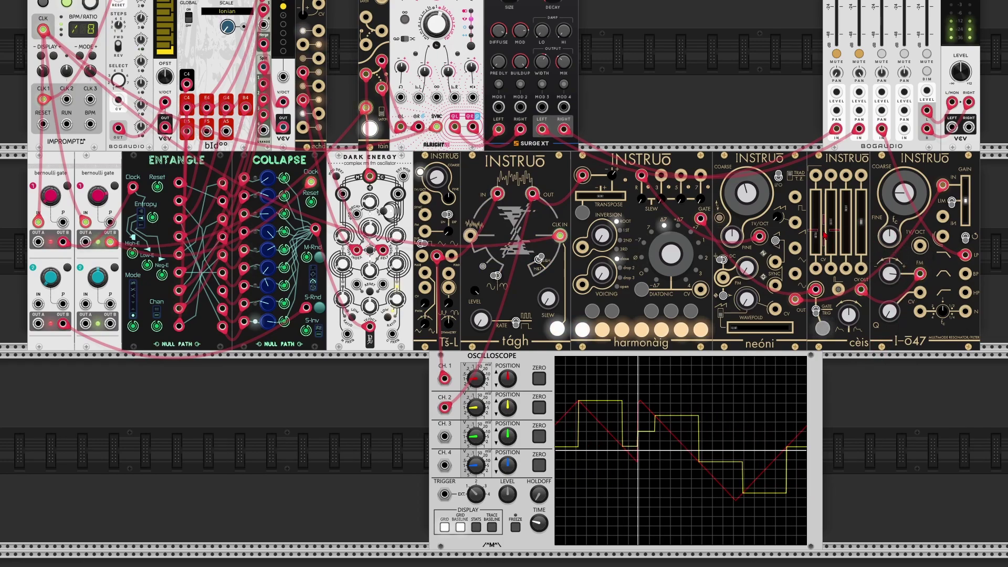
Set cèis's attack fader to 0.086 and raise its release fader slightly.
{"action": "mouse_move", "coordinate": [821, 240]}
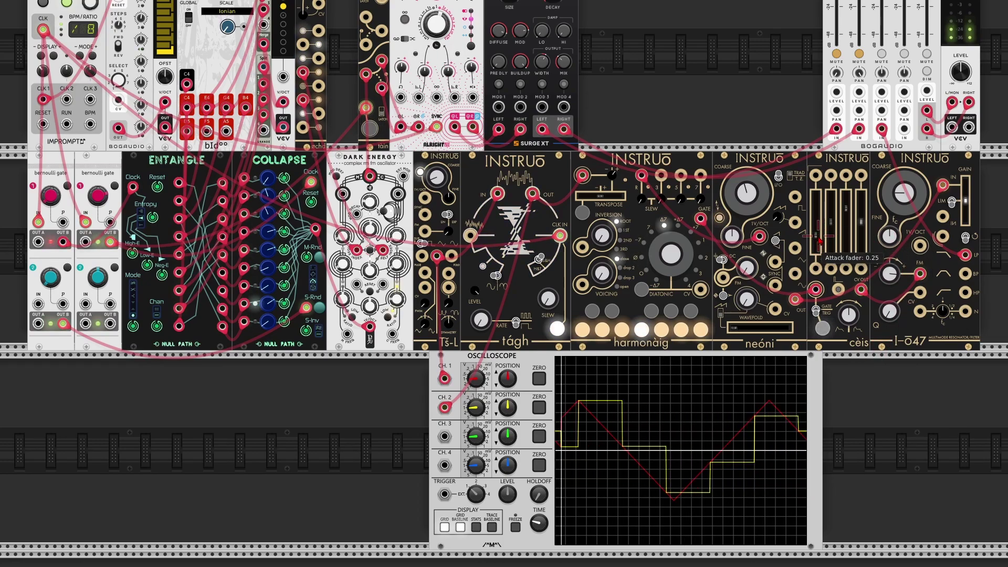
{"action": "left_click_drag", "start_coordinate": [815, 237], "coordinate": [816, 248]}
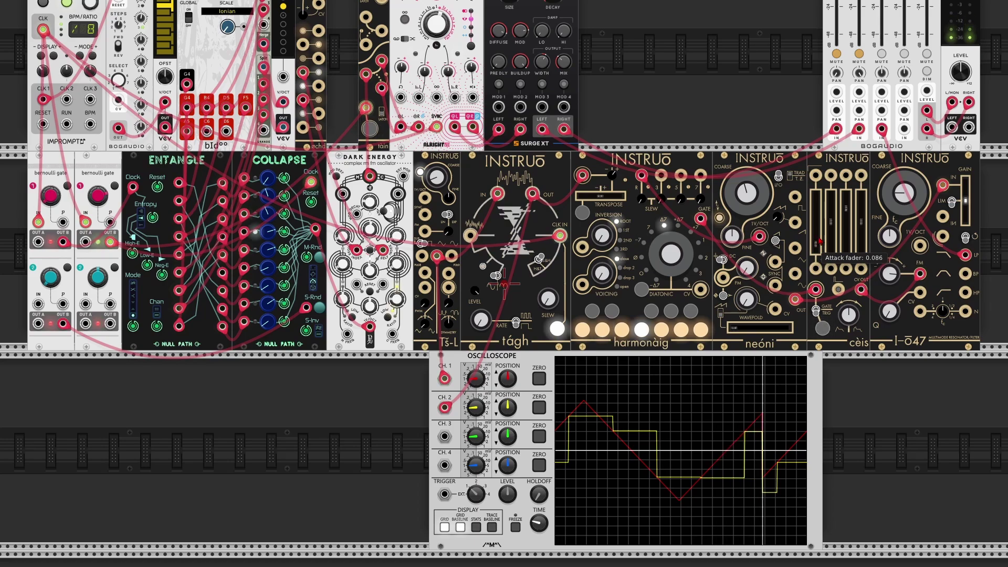
{"action": "left_click_drag", "start_coordinate": [861, 223], "coordinate": [861, 213]}
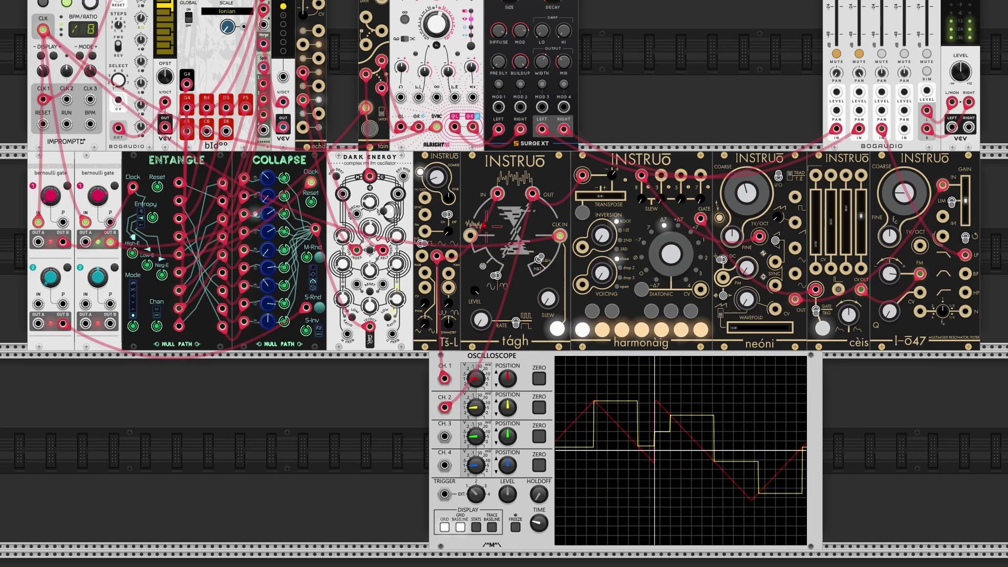
Patch an øchd output into Ts-L's 1V/Oct input and remove the oscilloscope from the rack.
{"action": "mouse_move", "coordinate": [438, 179]}
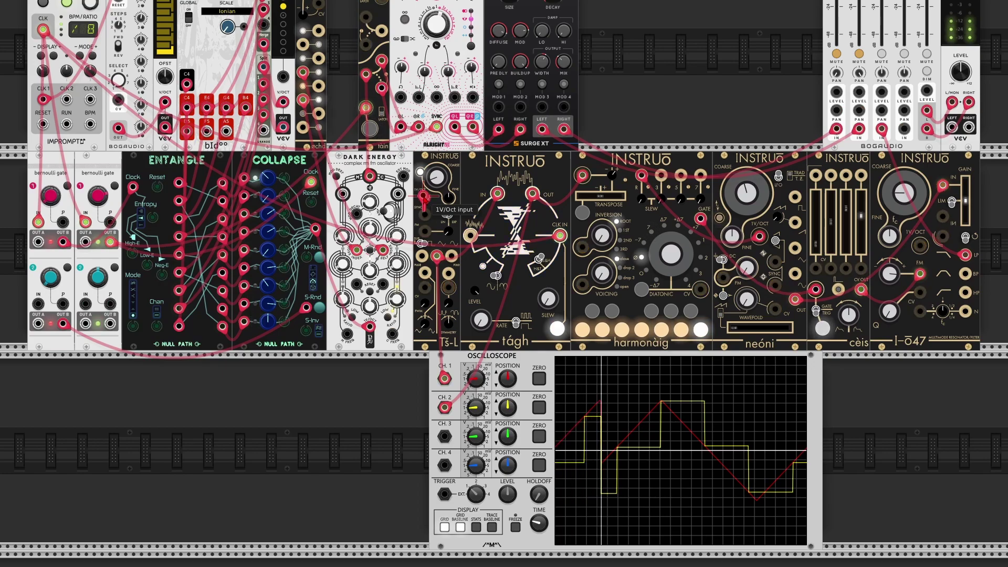
{"action": "left_click_drag", "start_coordinate": [423, 196], "coordinate": [305, 99]}
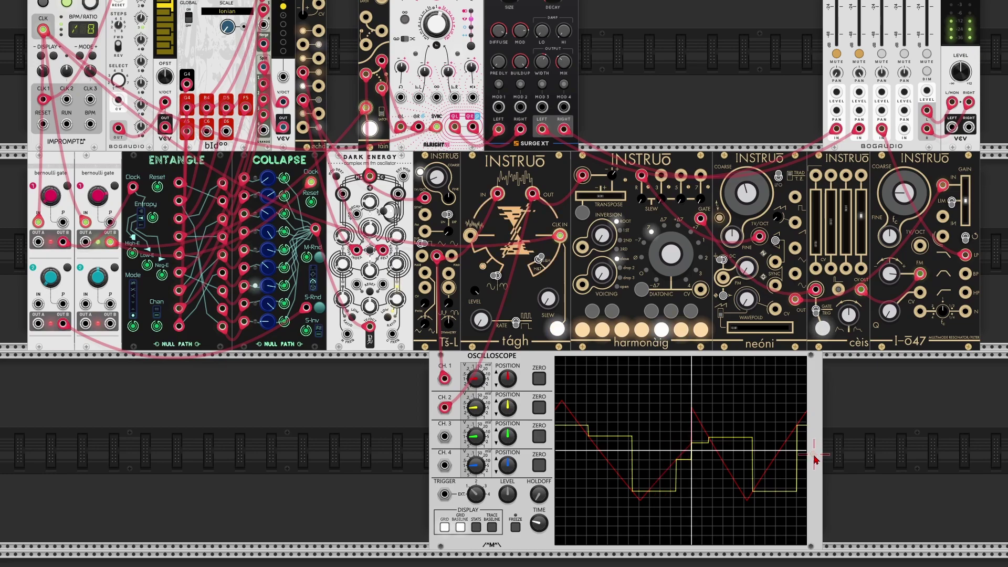
{"action": "key", "text": "Delete"}
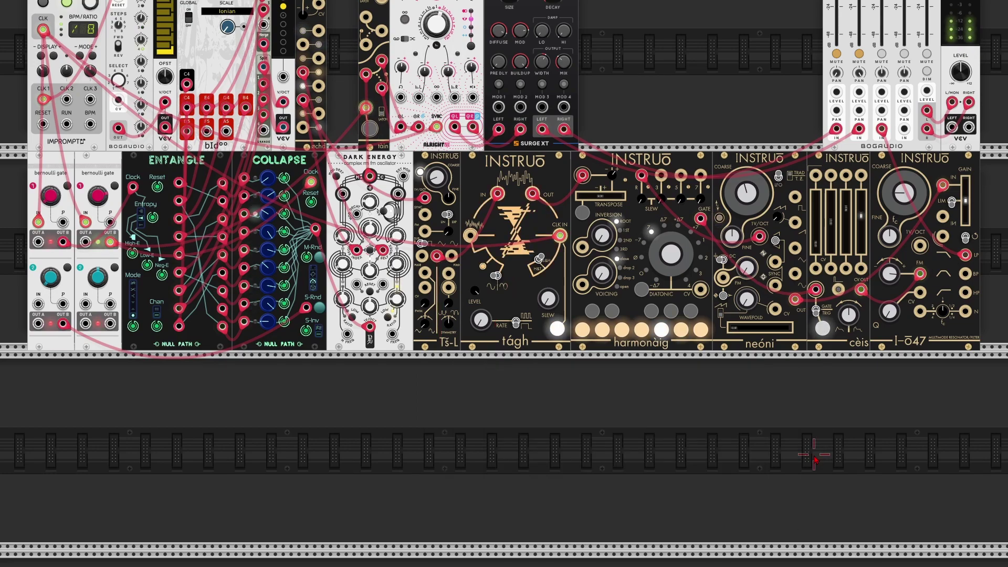
Add a Surge XT Mixer before the Chronoblob delay, moving tàin beside øchd so the Mixer sits between tàin and the delay.
{"action": "scroll", "coordinate": [816, 460], "scroll_direction": "up", "scroll_amount": 5}
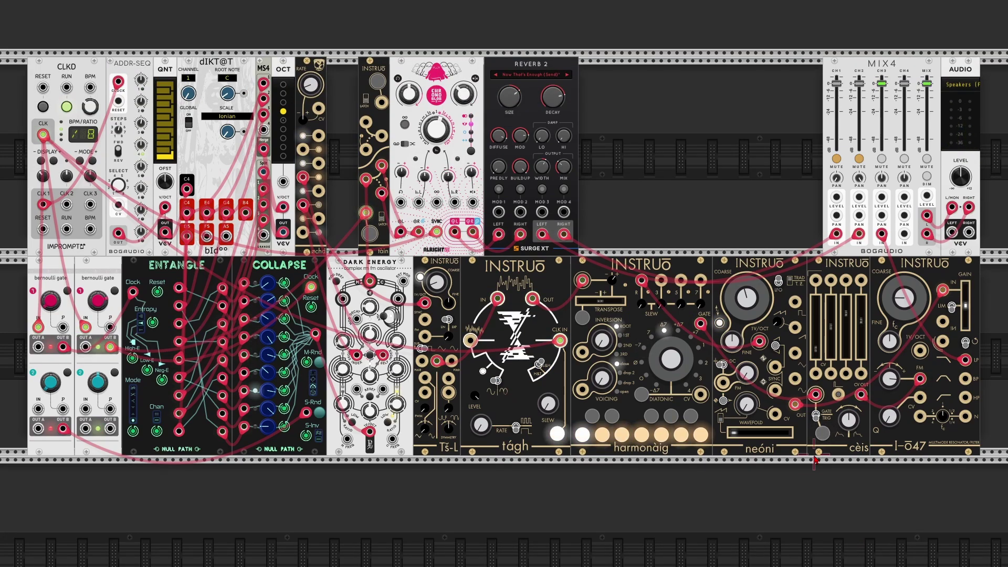
{"action": "scroll", "coordinate": [815, 460], "scroll_direction": "up", "scroll_amount": 1}
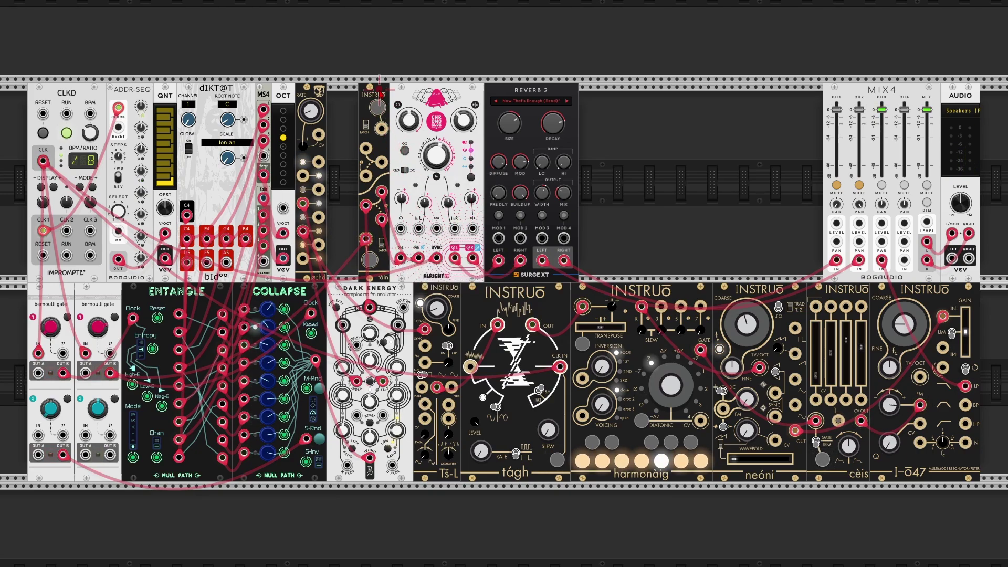
{"action": "left_click_drag", "start_coordinate": [379, 90], "coordinate": [365, 114]}
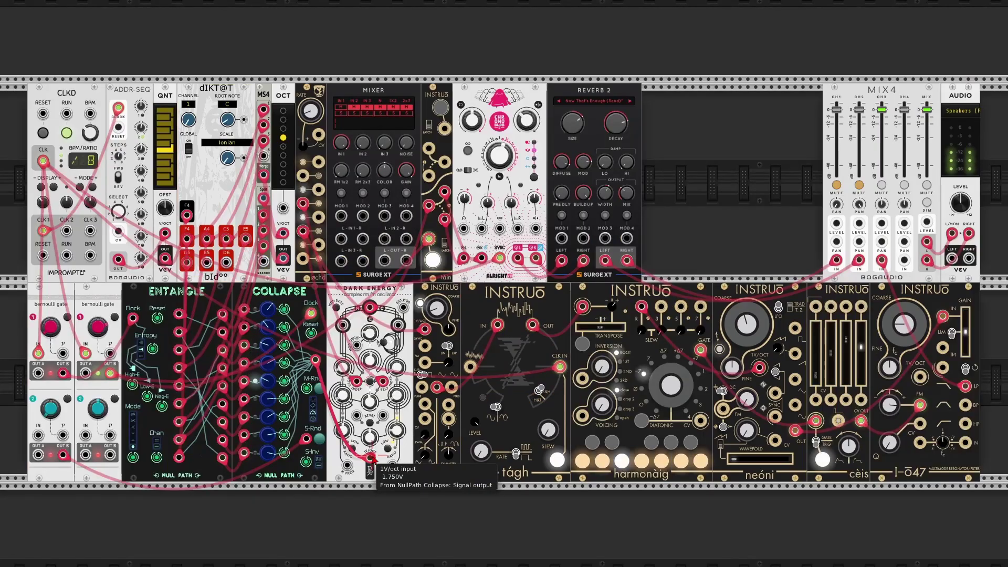
{"action": "left_click_drag", "start_coordinate": [388, 92], "coordinate": [417, 92]}
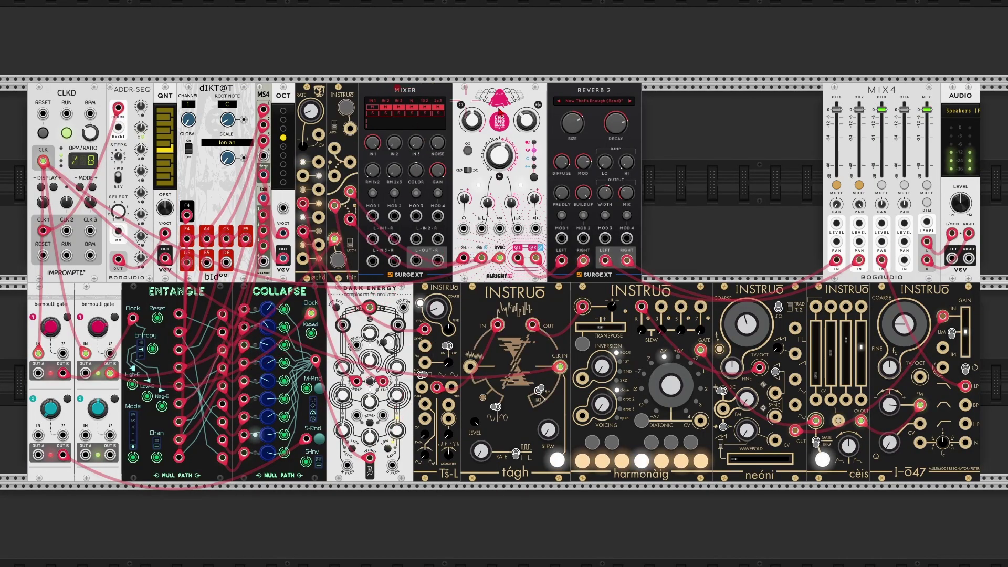
Move the Chronoblob's two input cables to Mixer input 1 and patch the Mixer's left and right outputs into the Chronoblob.
{"action": "left_click_drag", "start_coordinate": [466, 261], "coordinate": [416, 239]}
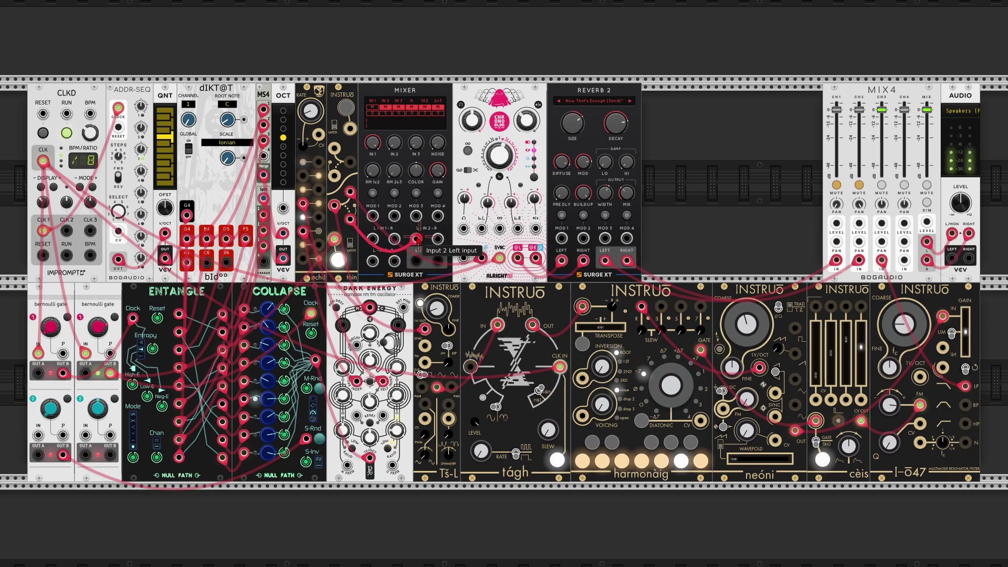
{"action": "mouse_move", "coordinate": [482, 258]}
{"action": "left_mouse_down"}
{"action": "mouse_move", "coordinate": [395, 240]}
{"action": "mouse_move", "coordinate": [481, 259]}
{"action": "left_mouse_up"}
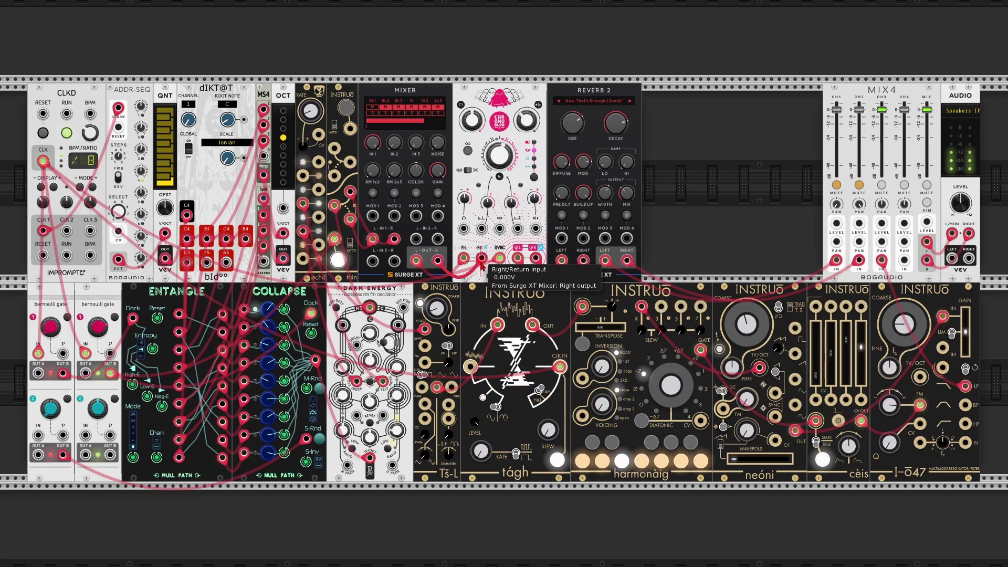
Move the I-ō47's output cable from MIX4 channel 3 to the Mixer's Input 2 Left, and unmute MIX4 channels 1 and 2.
{"action": "left_click_drag", "start_coordinate": [881, 260], "coordinate": [438, 196]}
{"action": "left_click", "coordinate": [836, 185]}
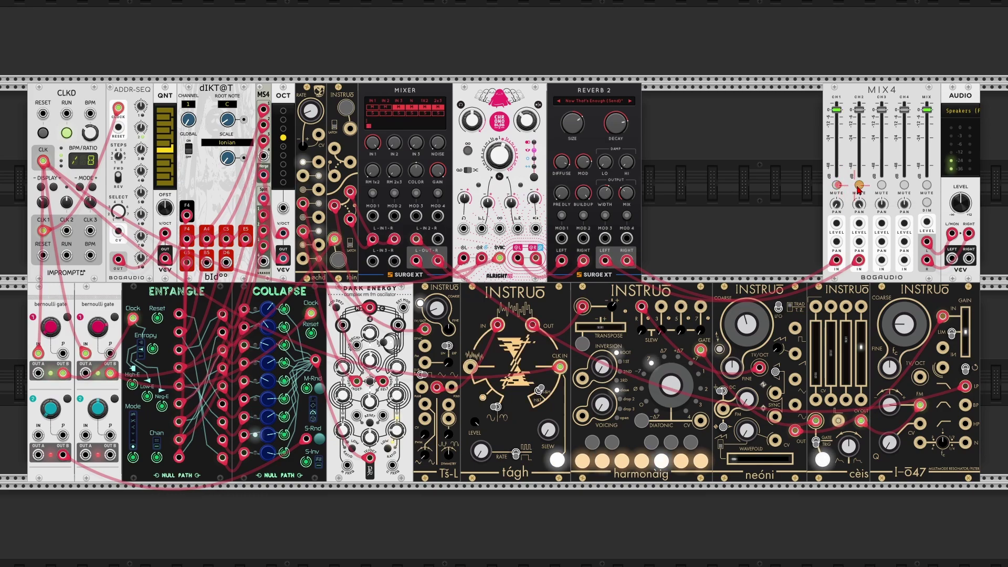
{"action": "left_click", "coordinate": [860, 184]}
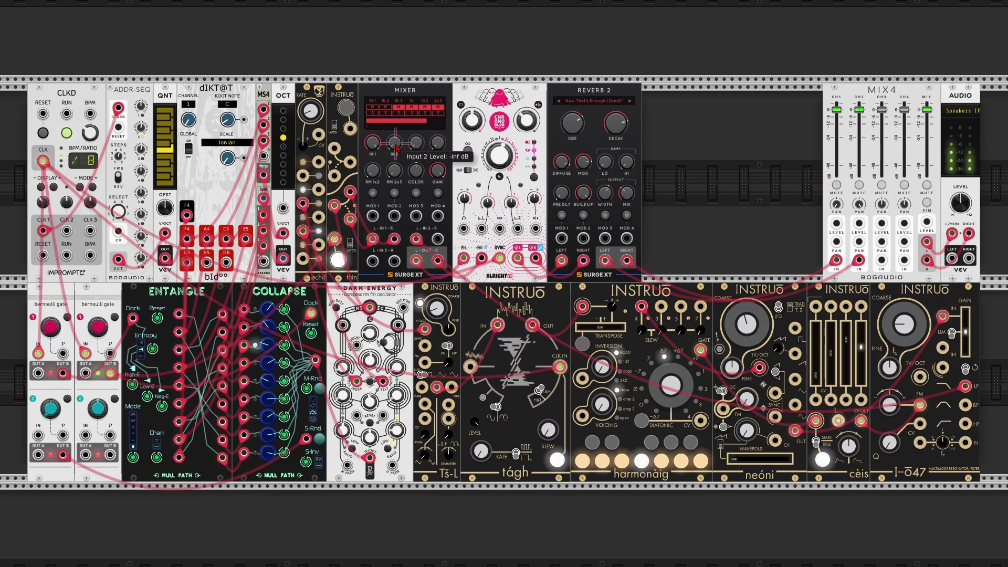
Set the Mixer's Input 2 level to 0 dB and mute its input 1.
{"action": "left_click_drag", "start_coordinate": [397, 149], "coordinate": [397, 143]}
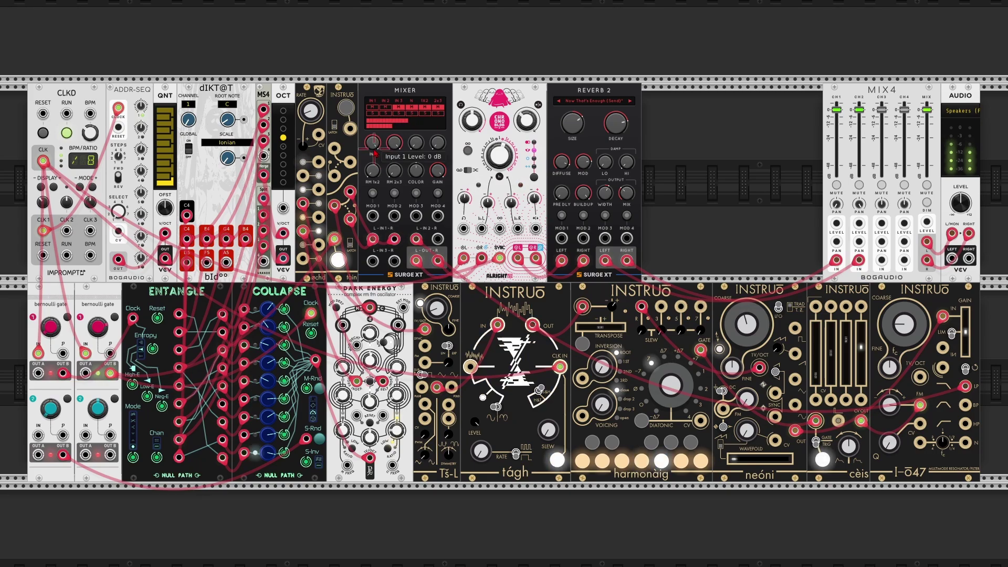
{"action": "left_click", "coordinate": [374, 108]}
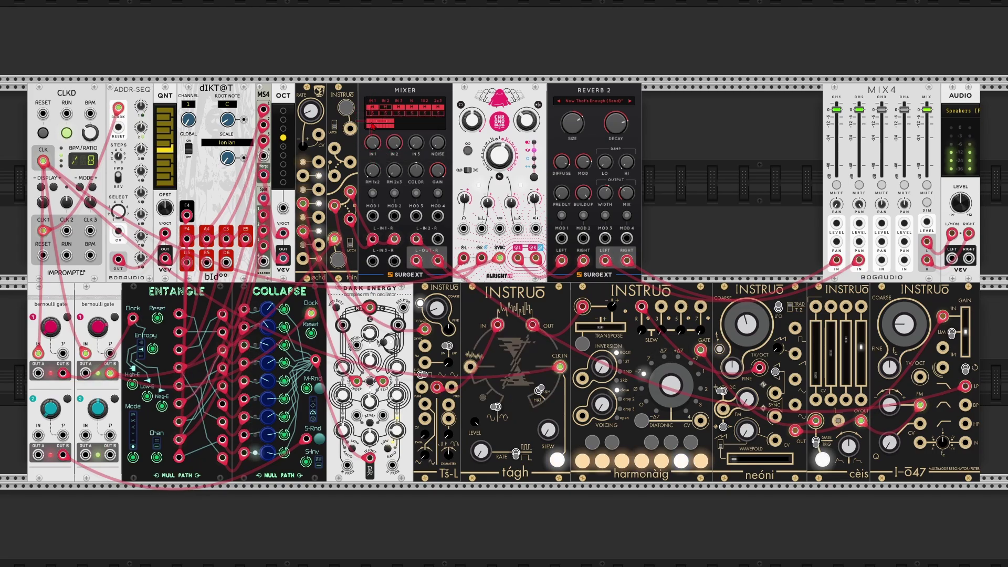
Try neóni's Wavefold at 0.382 and return it to 0.
{"action": "left_click", "coordinate": [609, 461]}
{"action": "left_click", "coordinate": [608, 461]}
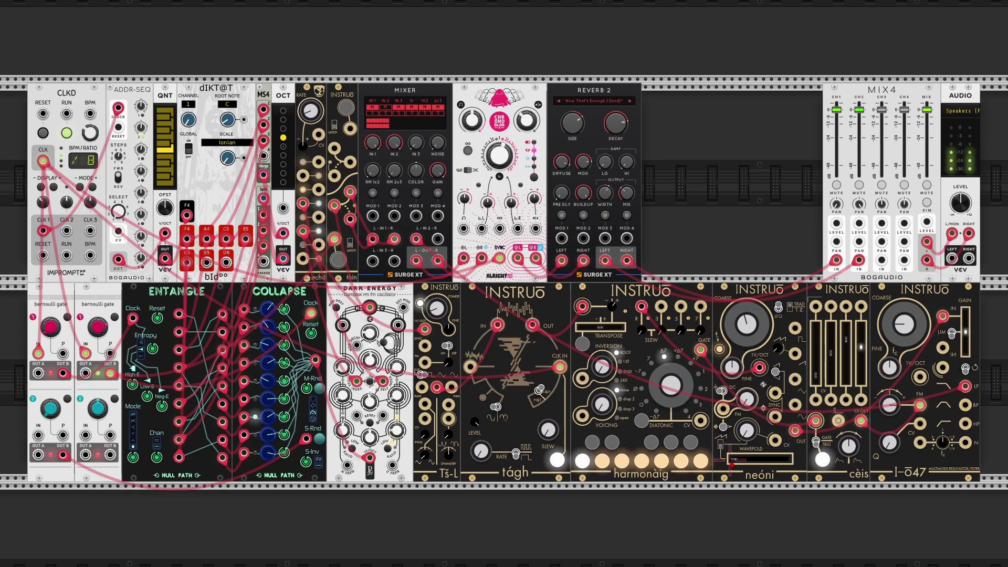
{"action": "left_click_drag", "start_coordinate": [735, 458], "coordinate": [745, 458]}
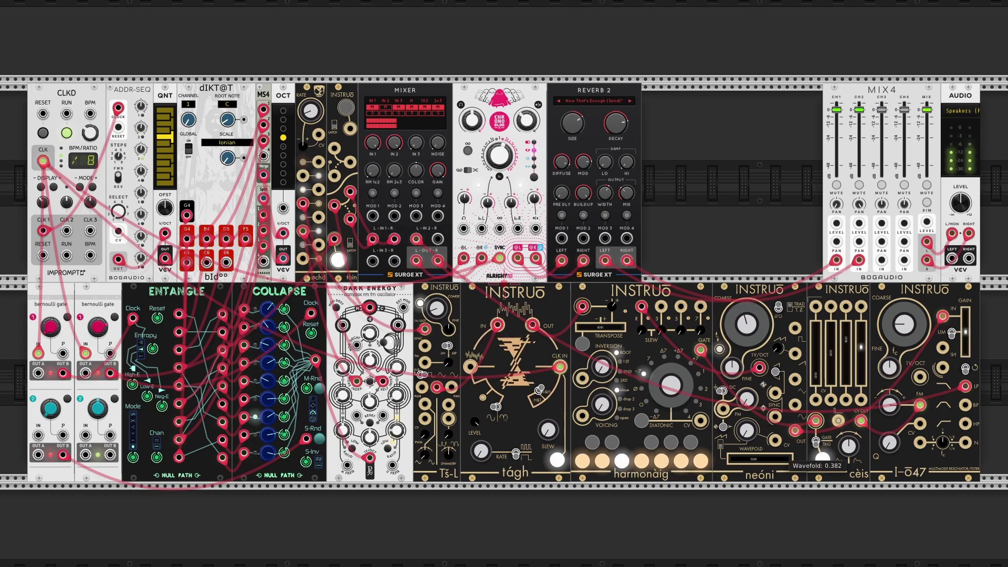
{"action": "left_click_drag", "start_coordinate": [749, 459], "coordinate": [735, 461]}
{"action": "right_click", "coordinate": [735, 462]}
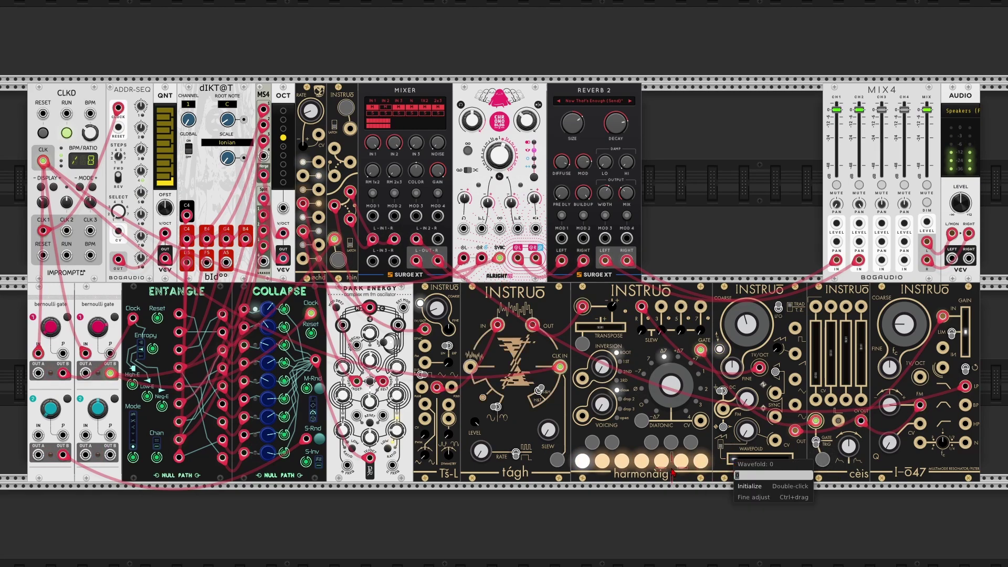
{"action": "left_click", "coordinate": [662, 500]}
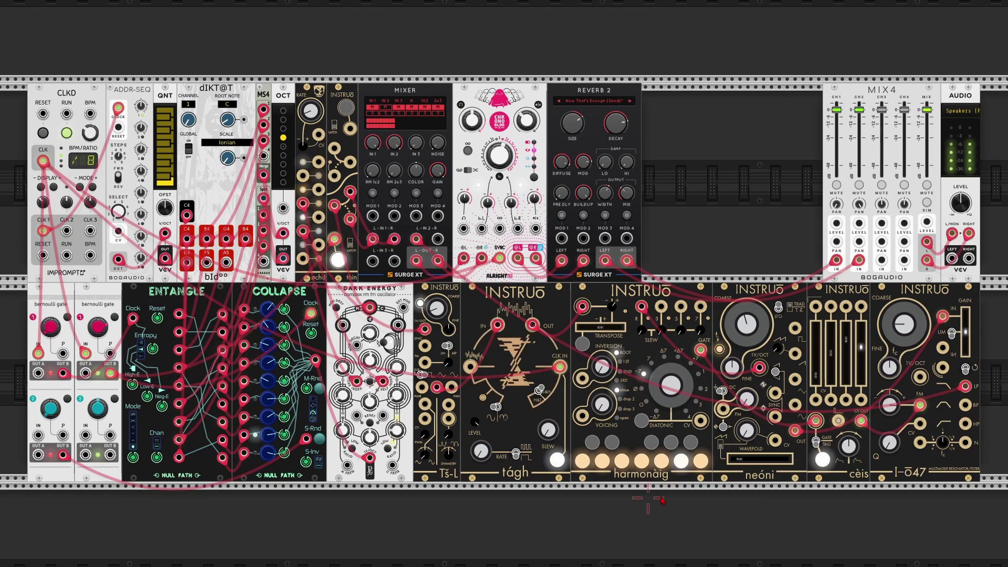
Patch an øchd output into neóni's wavefold CV input and open the CV Attenuator value for editing.
{"action": "mouse_move", "coordinate": [746, 438]}
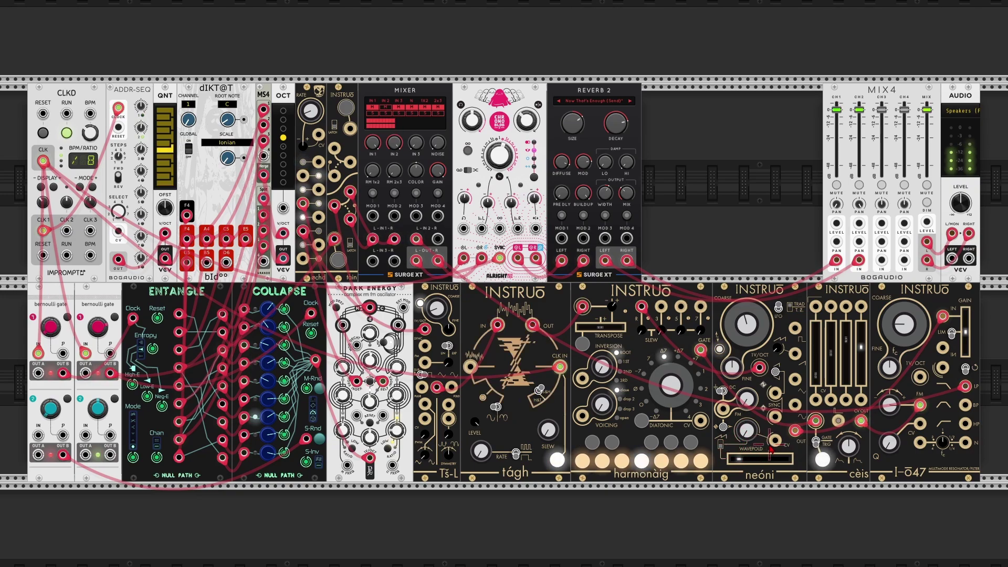
{"action": "left_click_drag", "start_coordinate": [770, 448], "coordinate": [320, 192]}
{"action": "right_click", "coordinate": [751, 441]}
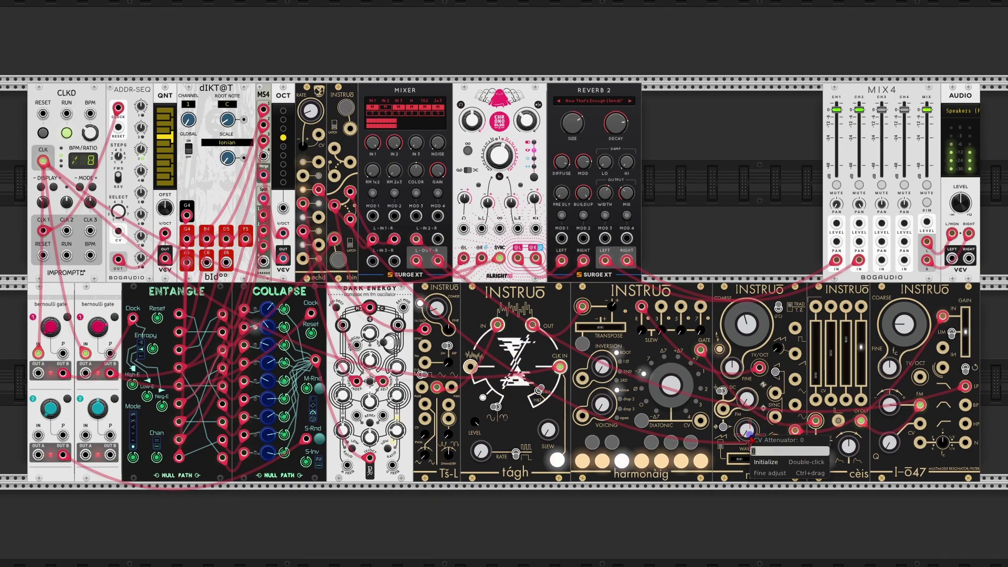
{"action": "left_click", "coordinate": [704, 278]}
{"action": "left_click_drag", "start_coordinate": [318, 189], "coordinate": [775, 441]}
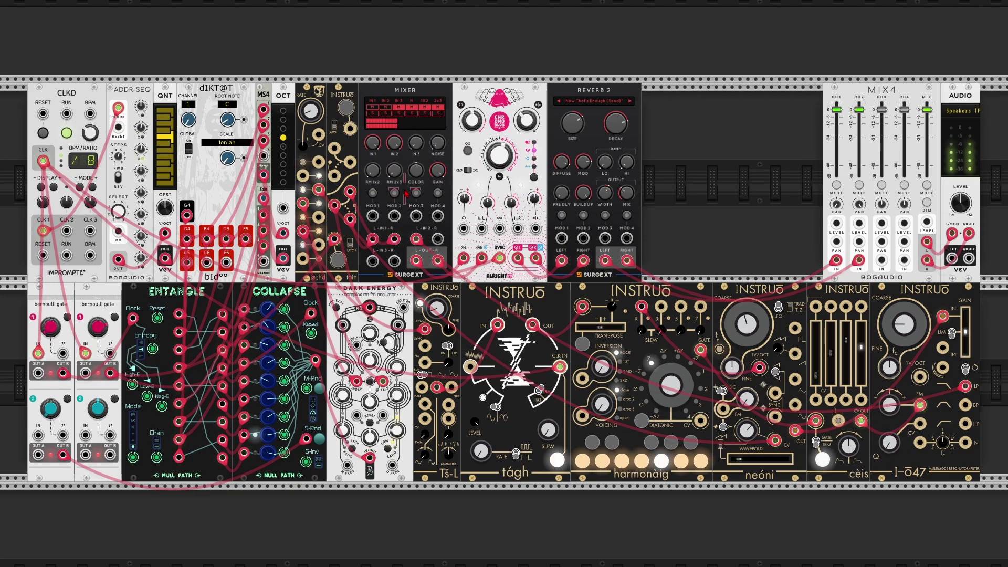
Set the Mixer's Input 2 level to -7.5 dB.
{"action": "right_click", "coordinate": [395, 142]}
{"action": "type", "text": "-7."}
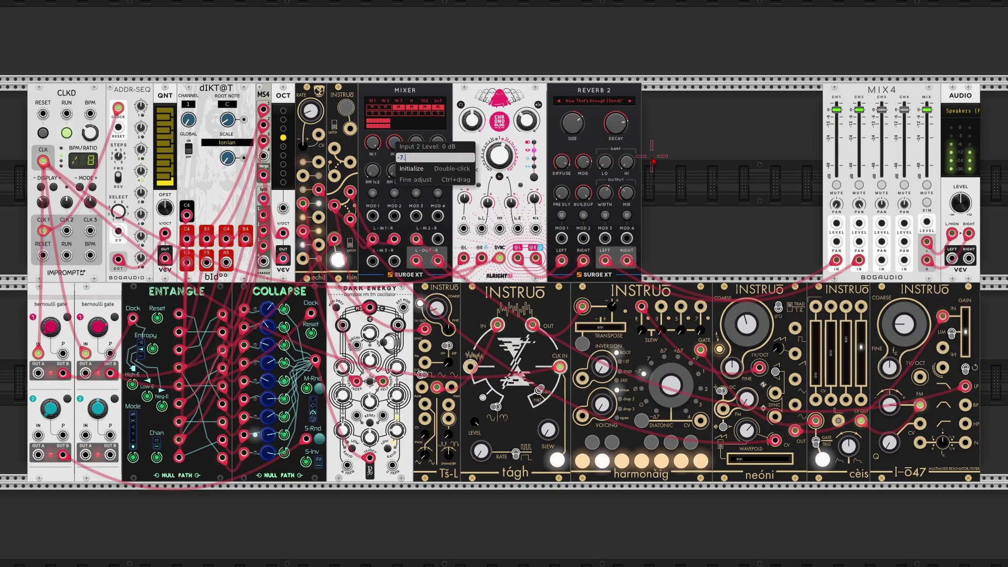
{"action": "type", "text": "5"}
{"action": "key", "text": "Return"}
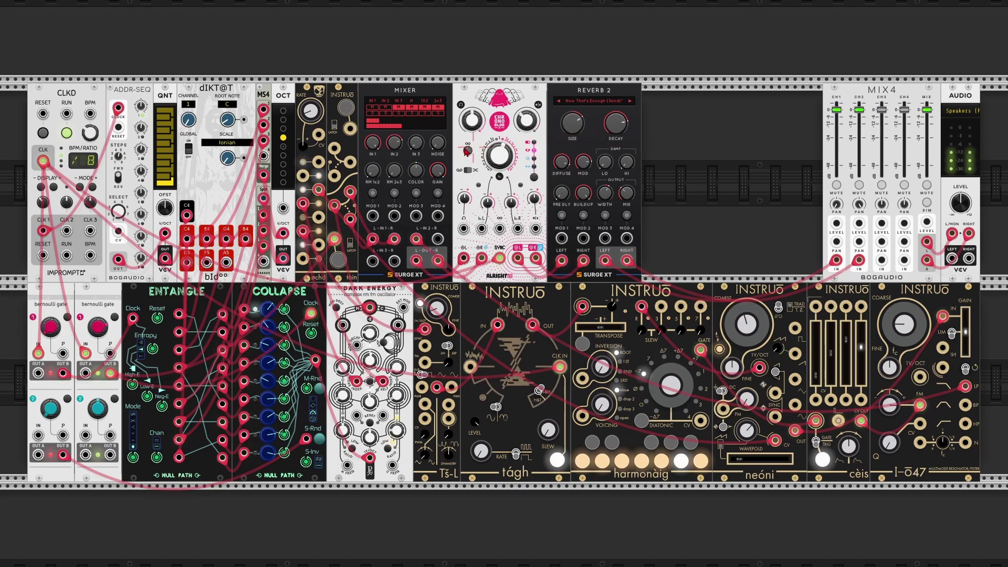
{"action": "mouse_move", "coordinate": [393, 153]}
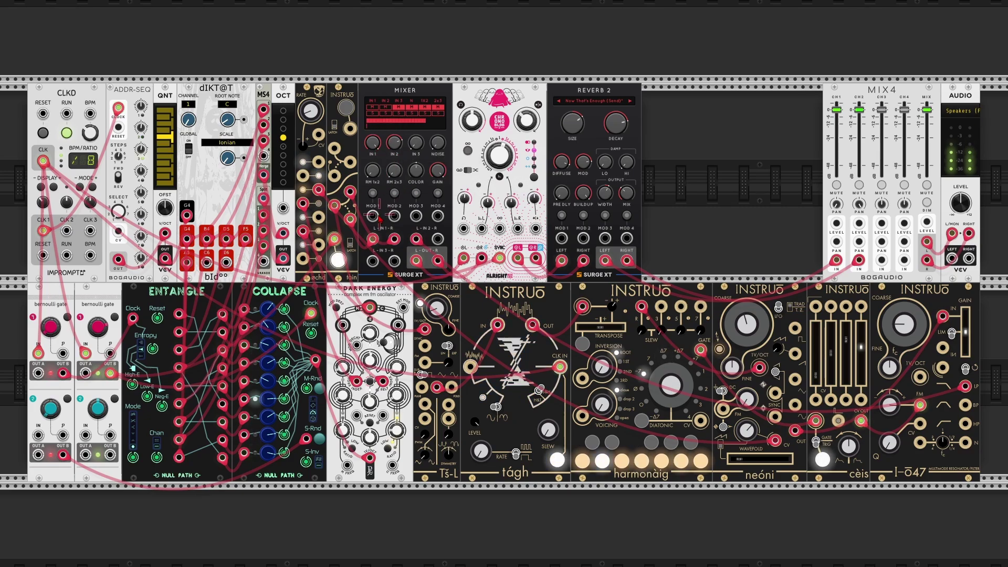
Patch an øchd output into the Mixer's Mod 1 input and set Mod 1 to Input 1 Level to 0.45.
{"action": "left_click_drag", "start_coordinate": [373, 215], "coordinate": [319, 217]}
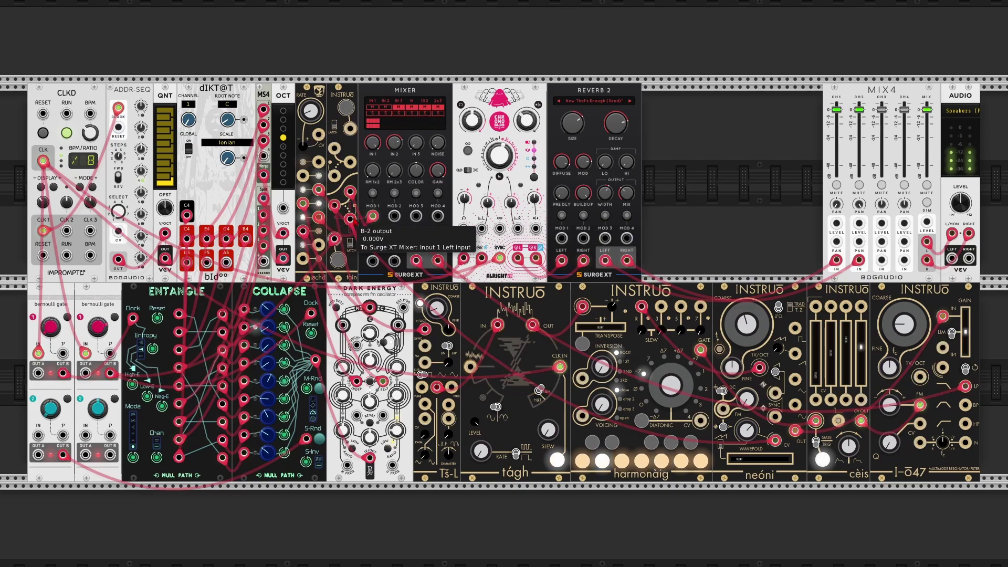
{"action": "left_click_drag", "start_coordinate": [373, 193], "coordinate": [374, 202]}
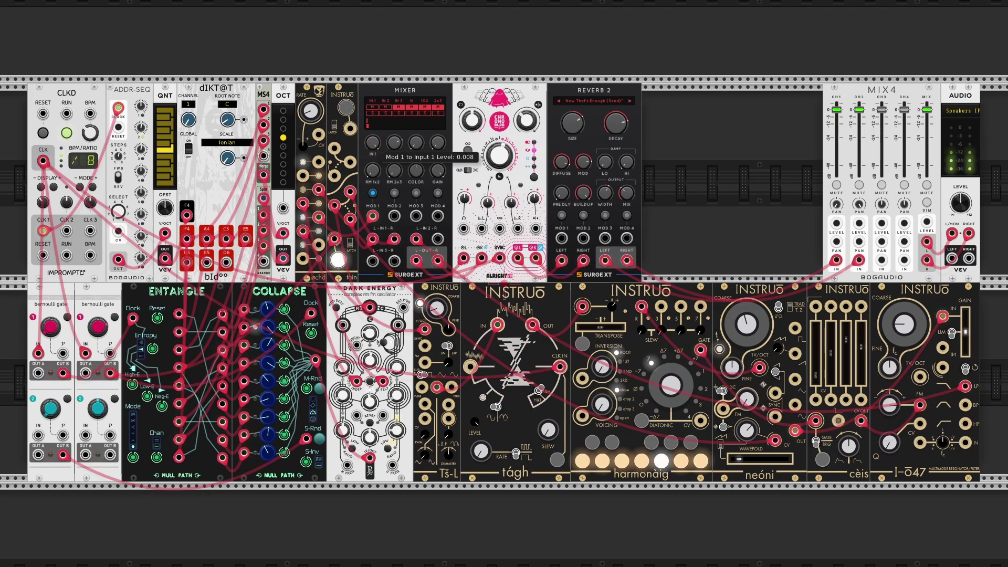
{"action": "left_click_drag", "start_coordinate": [372, 142], "coordinate": [372, 103]}
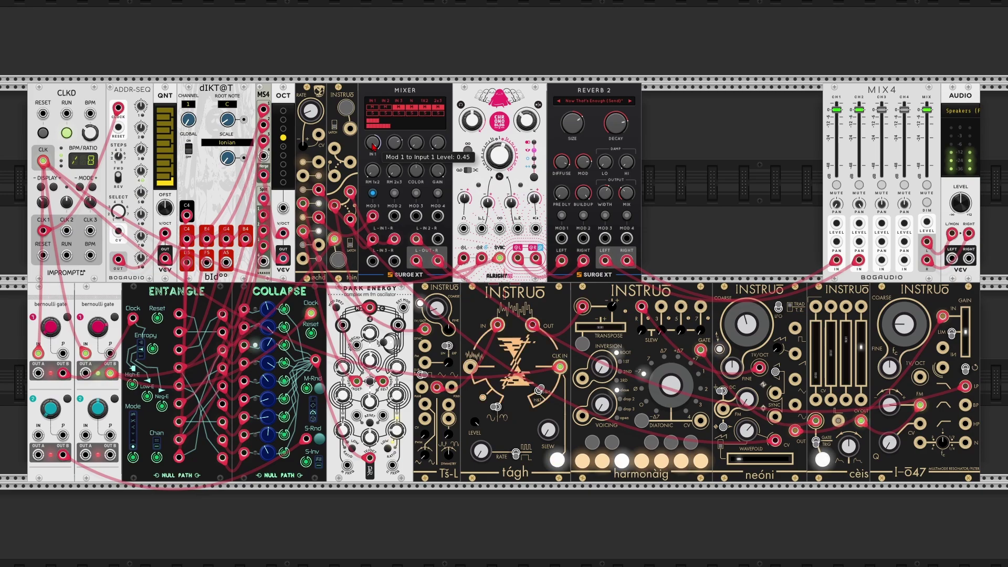
{"action": "left_click_drag", "start_coordinate": [396, 147], "coordinate": [396, 166]}
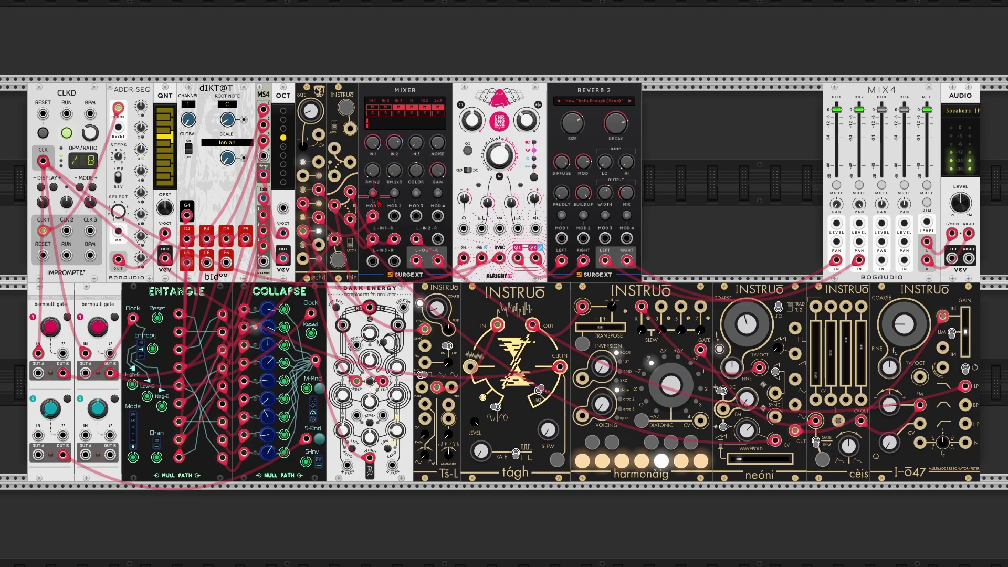
{"action": "mouse_move", "coordinate": [402, 150]}
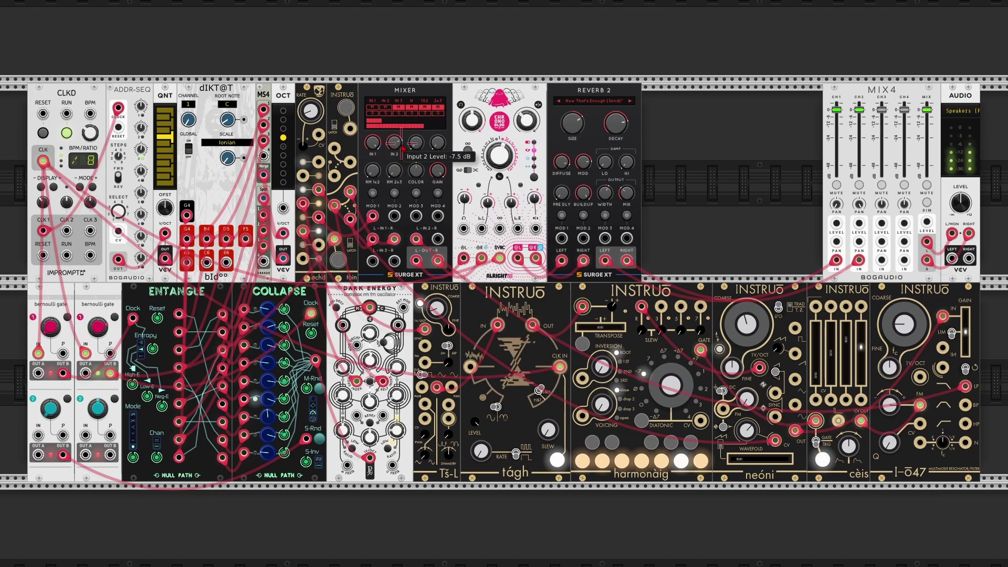
Set the Mixer's Input 2 level to -5 dB.
{"action": "right_click", "coordinate": [373, 143]}
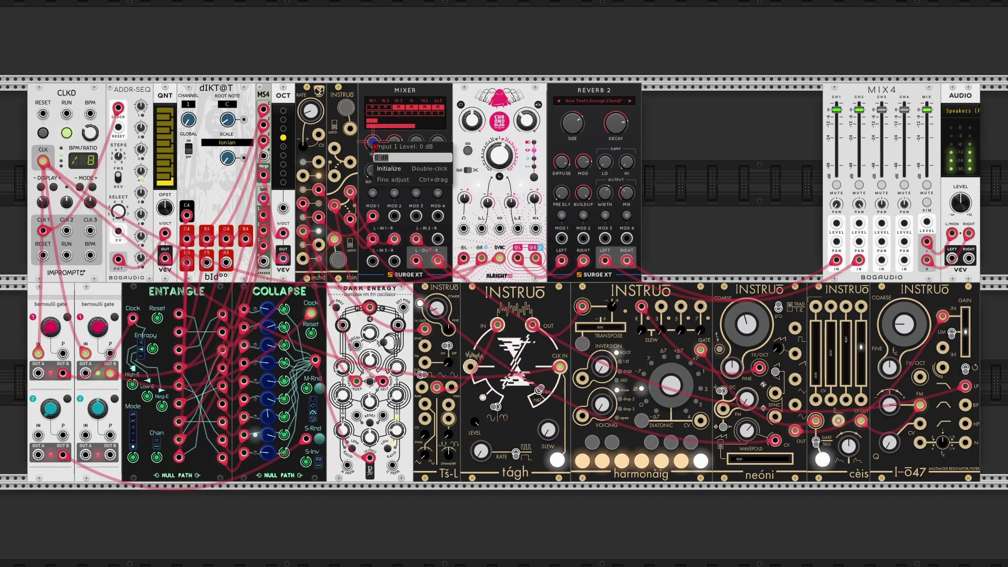
{"action": "left_click", "coordinate": [613, 160]}
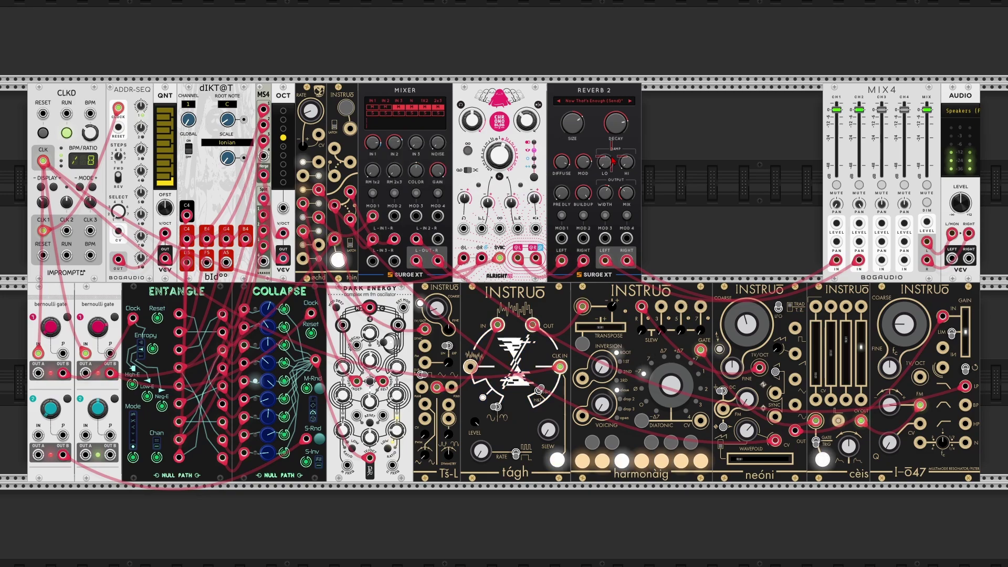
{"action": "right_click", "coordinate": [396, 143]}
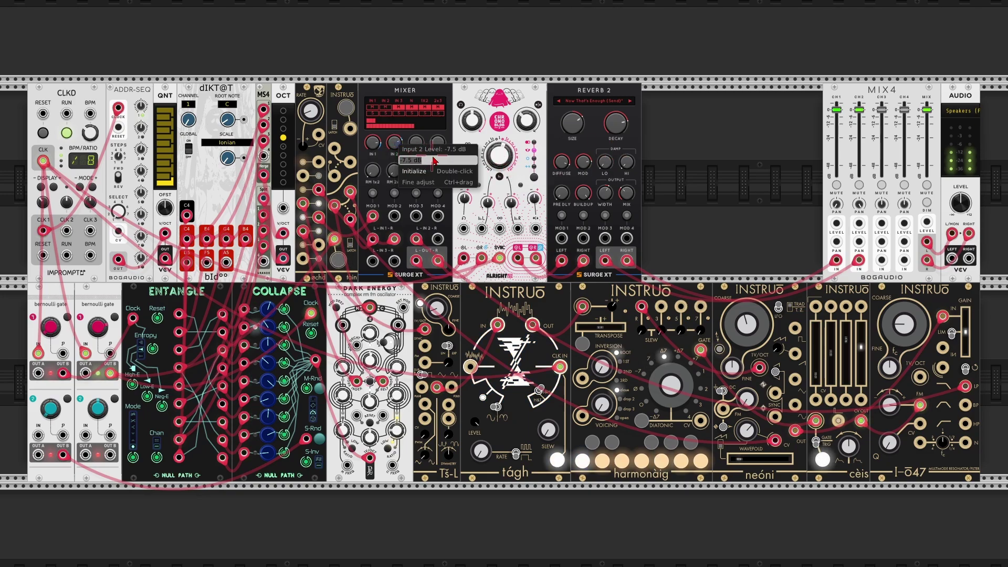
{"action": "type", "text": "-5"}
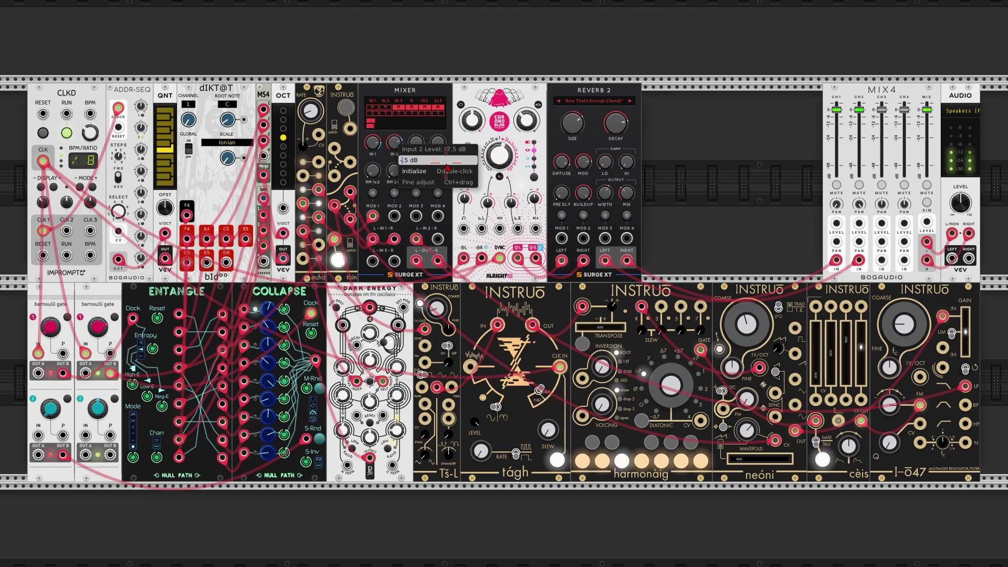
{"action": "key", "text": "Return"}
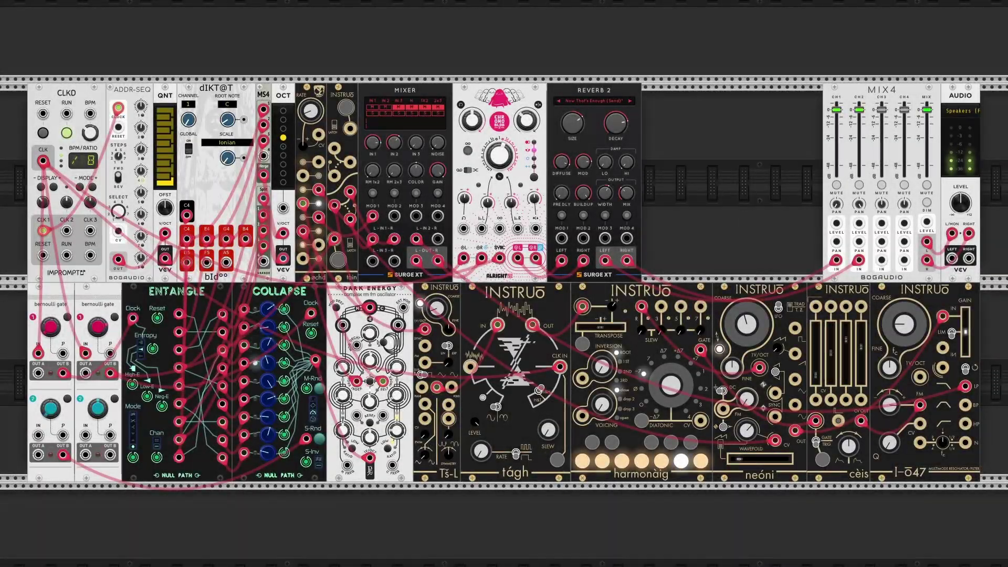
Add a second Dark Energy beside Reverb 2 and patch its pitch input from the QNT quantizer's V/OCT output.
{"action": "right_click", "coordinate": [676, 181]}
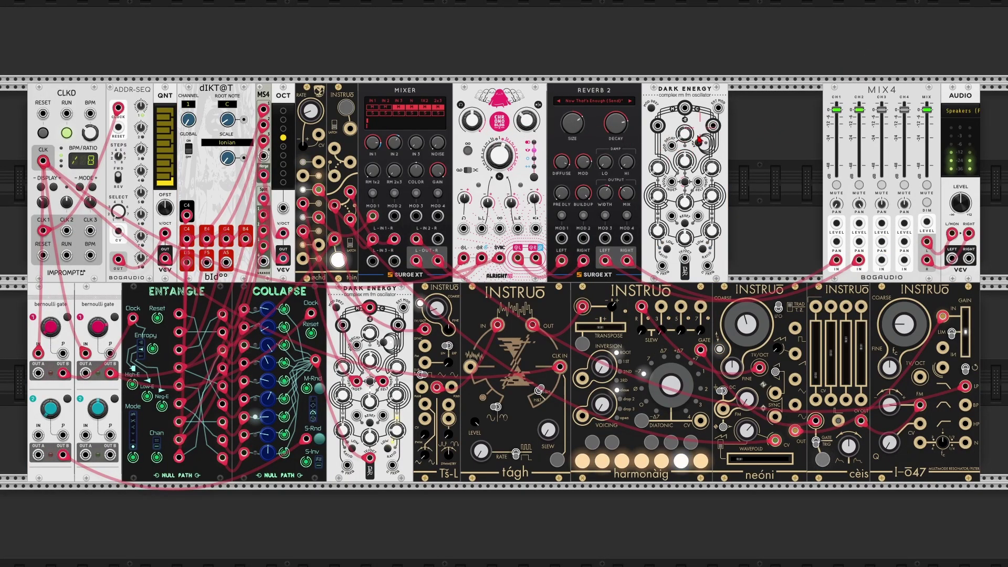
{"action": "left_click_drag", "start_coordinate": [685, 258], "coordinate": [165, 261]}
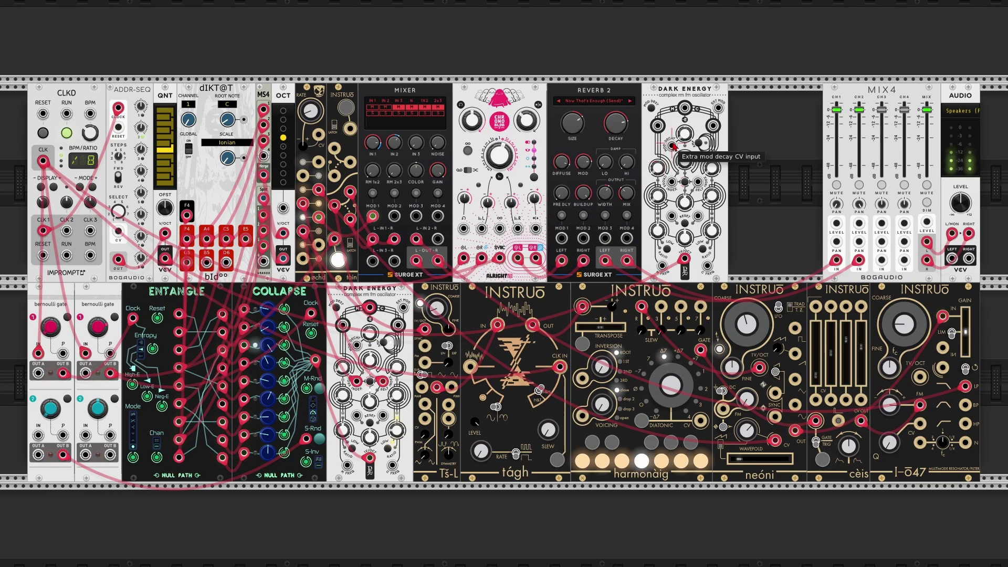
Set MIX4's channel 3 level to -13.5 dB and patch the second Dark Energy's Energy output into channel 3.
{"action": "right_click", "coordinate": [883, 110]}
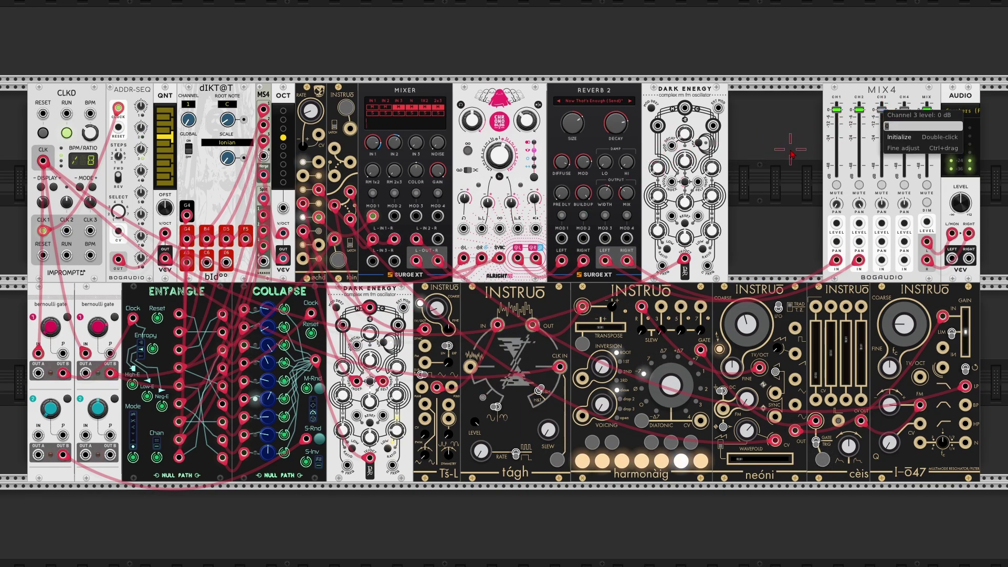
{"action": "type", "text": "-13.5"}
{"action": "key", "text": "Return"}
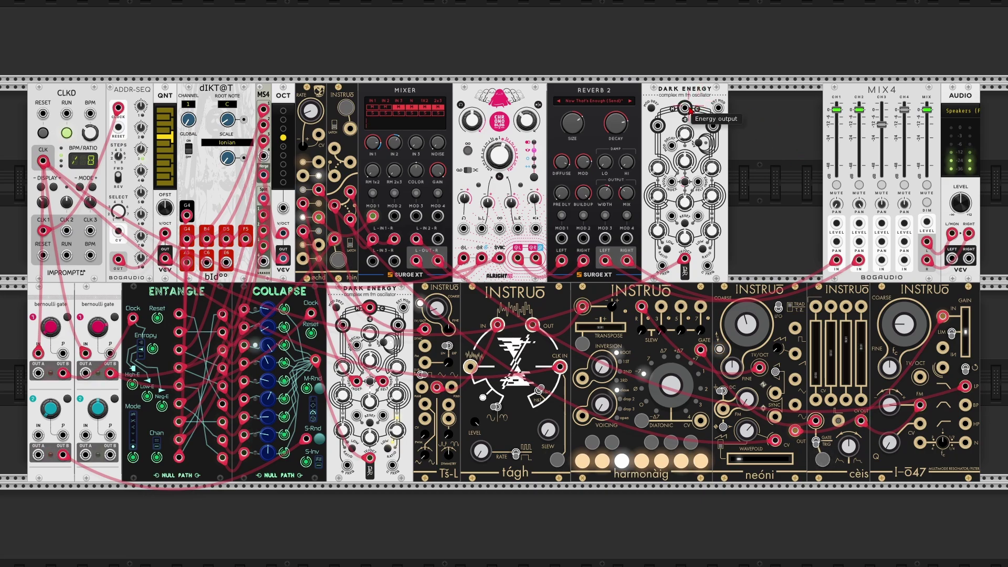
{"action": "left_click_drag", "start_coordinate": [684, 107], "coordinate": [881, 260]}
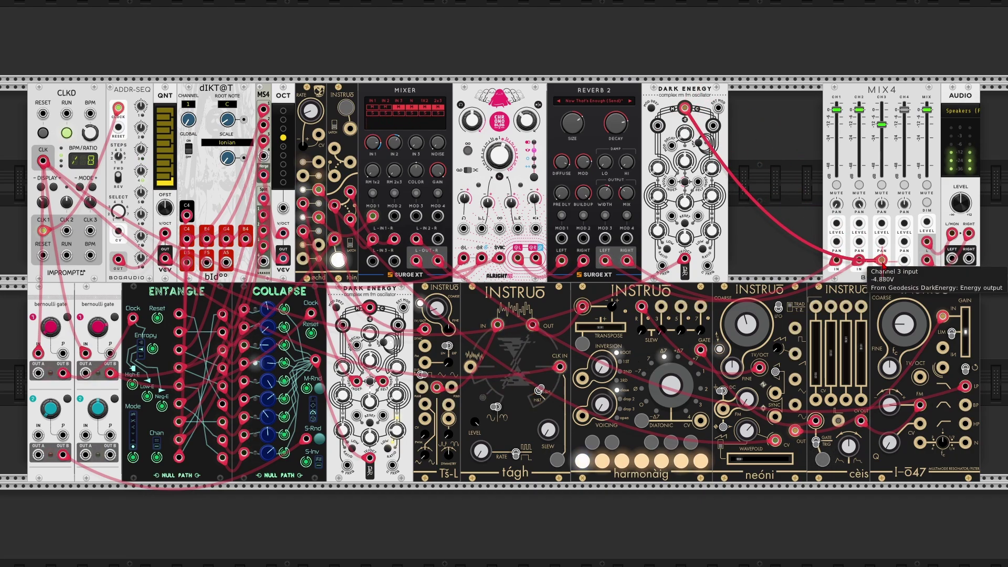
Set the second Dark Energy's Freq offset to -2.
{"action": "right_click", "coordinate": [683, 243]}
{"action": "type", "text": "-2"}
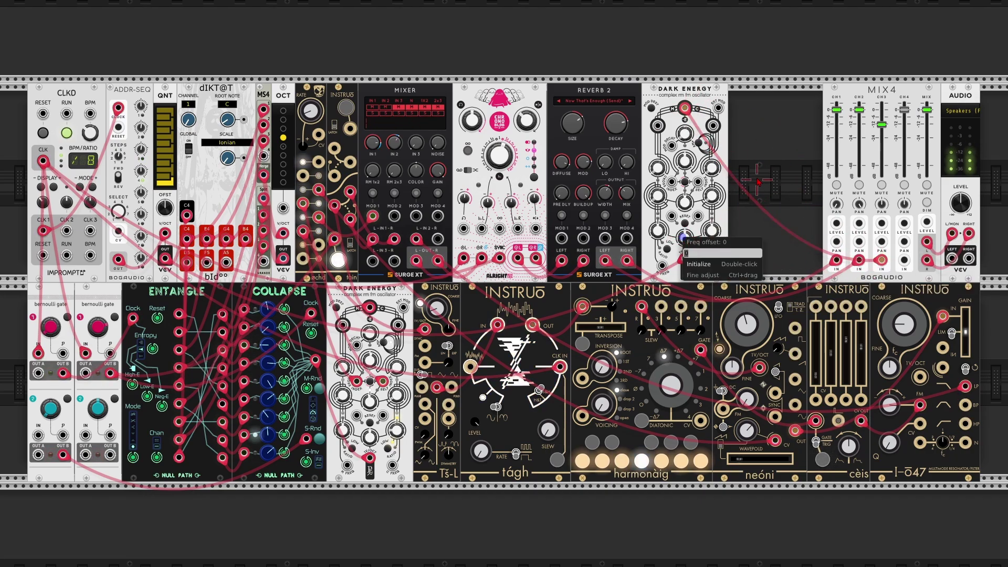
{"action": "key", "text": "Return"}
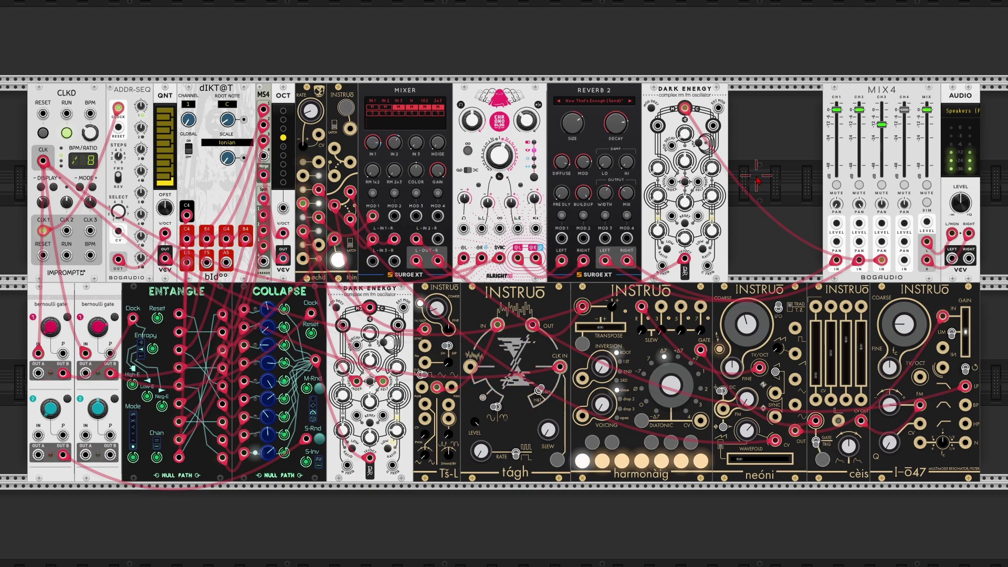
{"action": "right_click", "coordinate": [712, 231]}
{"action": "left_click", "coordinate": [748, 205]}
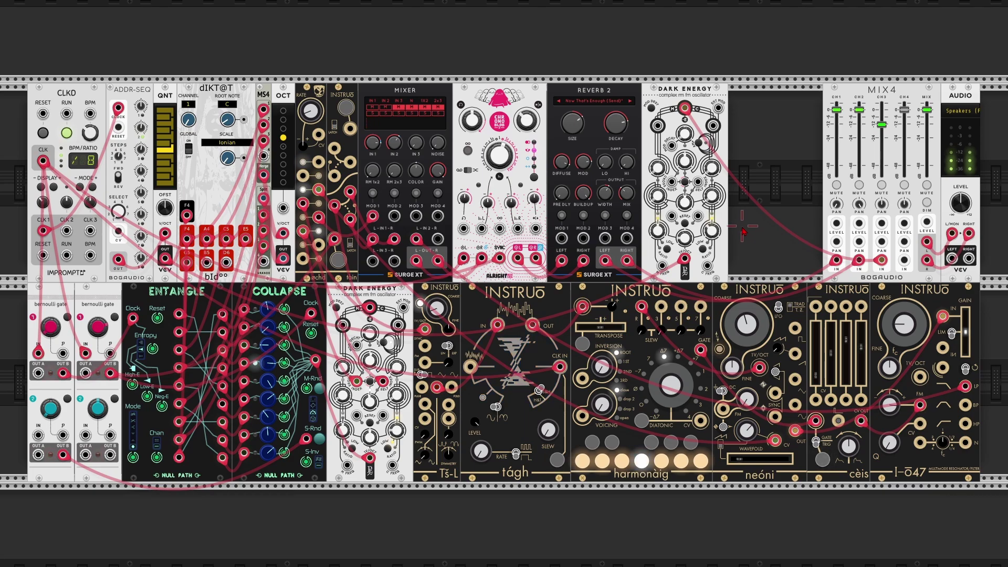
Patch a modulation source into the second Dark Energy's Self mod CV input and adjust its self modulation settings.
{"action": "mouse_move", "coordinate": [664, 205]}
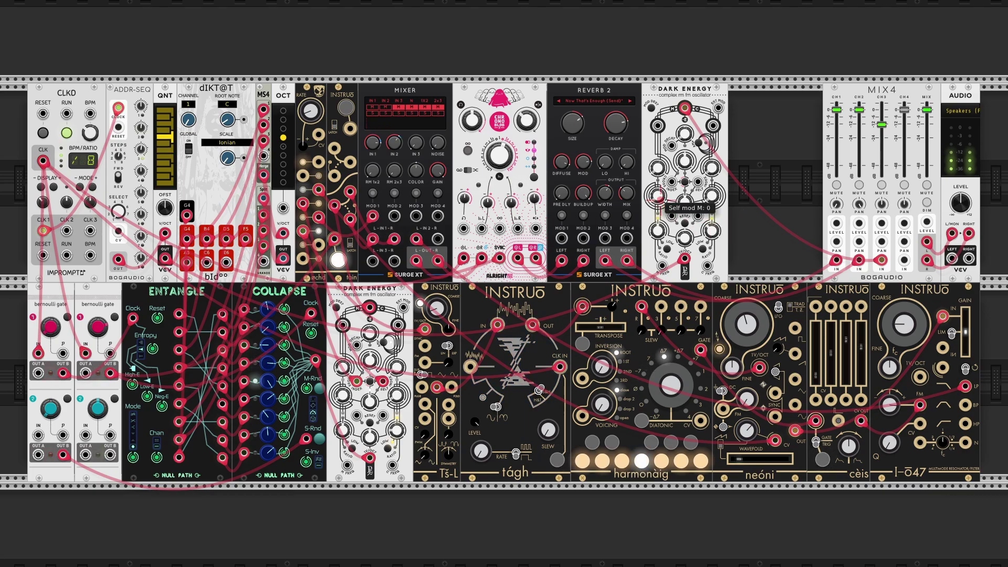
{"action": "left_click_drag", "start_coordinate": [660, 199], "coordinate": [713, 173]}
{"action": "mouse_move", "coordinate": [711, 169]}
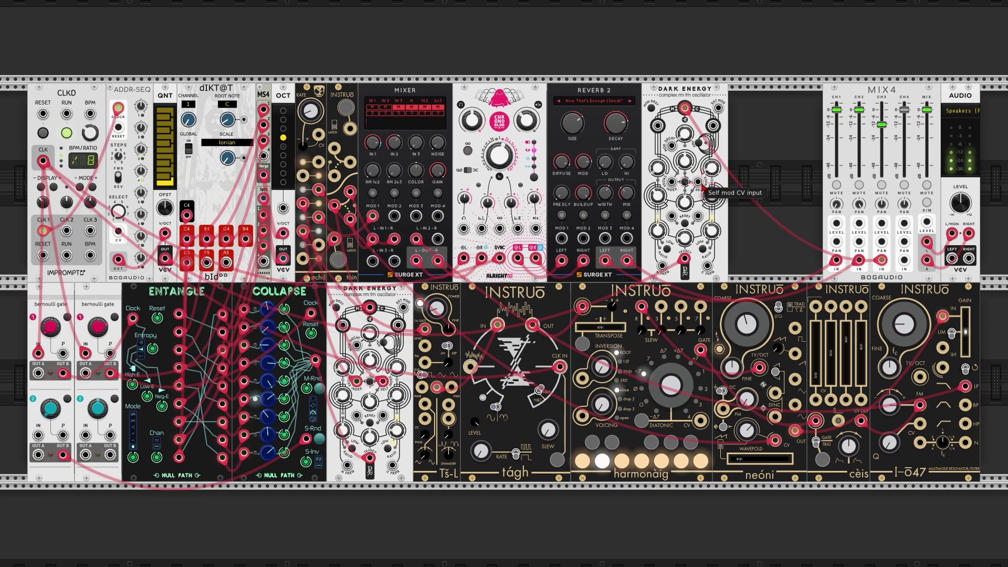
{"action": "left_click_drag", "start_coordinate": [698, 181], "coordinate": [372, 216]}
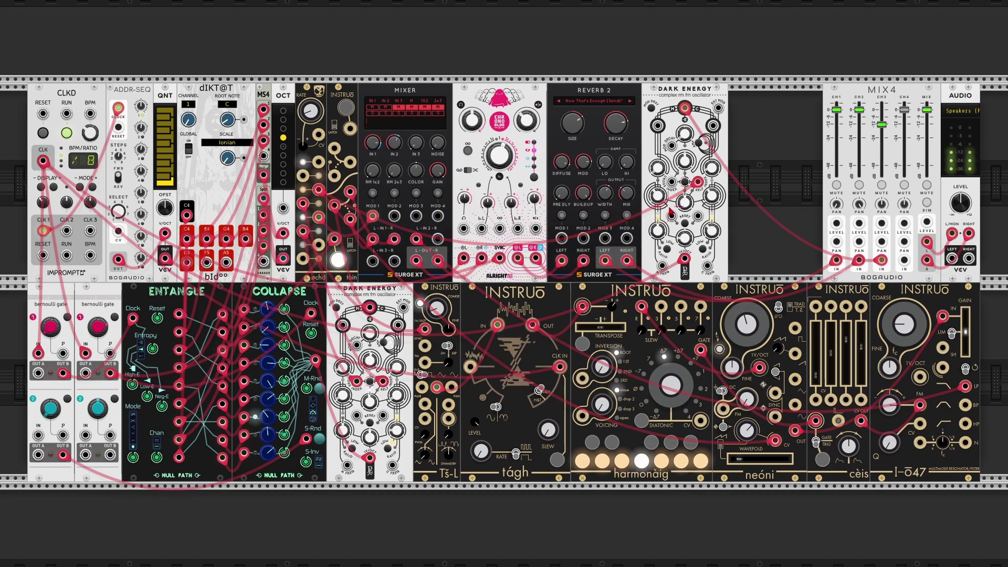
{"action": "right_click", "coordinate": [684, 202]}
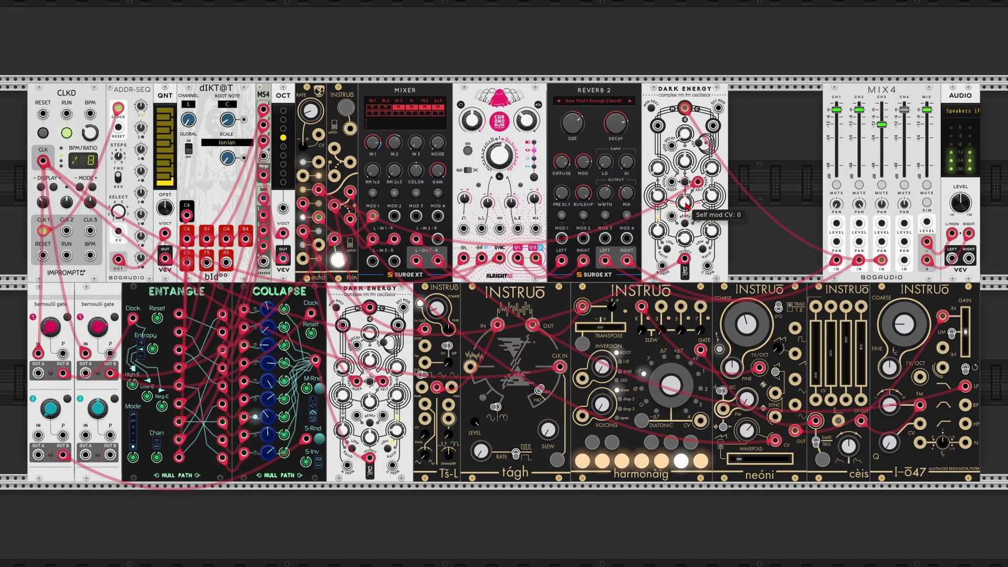
{"action": "left_click", "coordinate": [785, 184]}
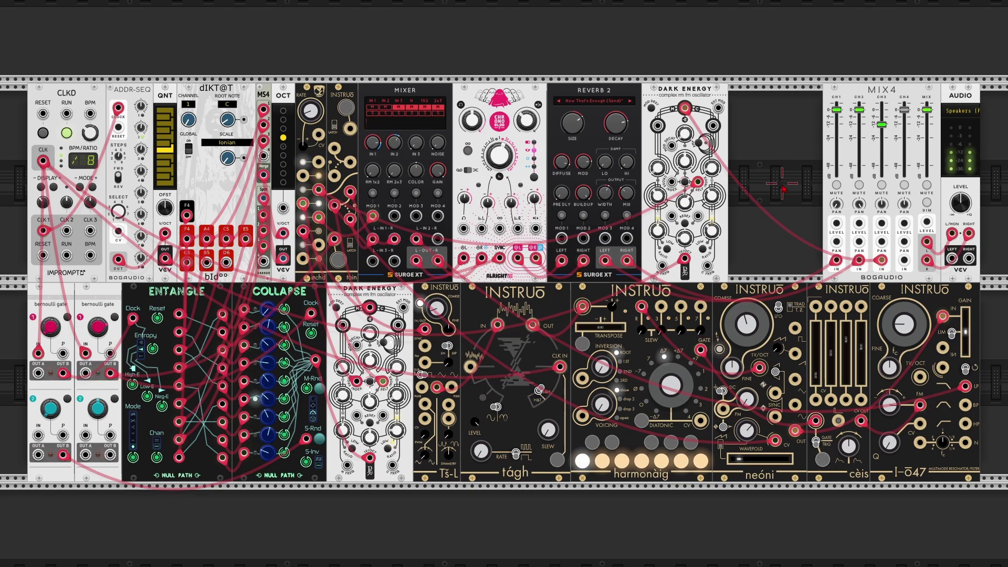
Add a Surge XT Chorus between Dark Energy and MIX4, and set MIX4's channel 4 level to -12 dB.
{"action": "right_click", "coordinate": [763, 152]}
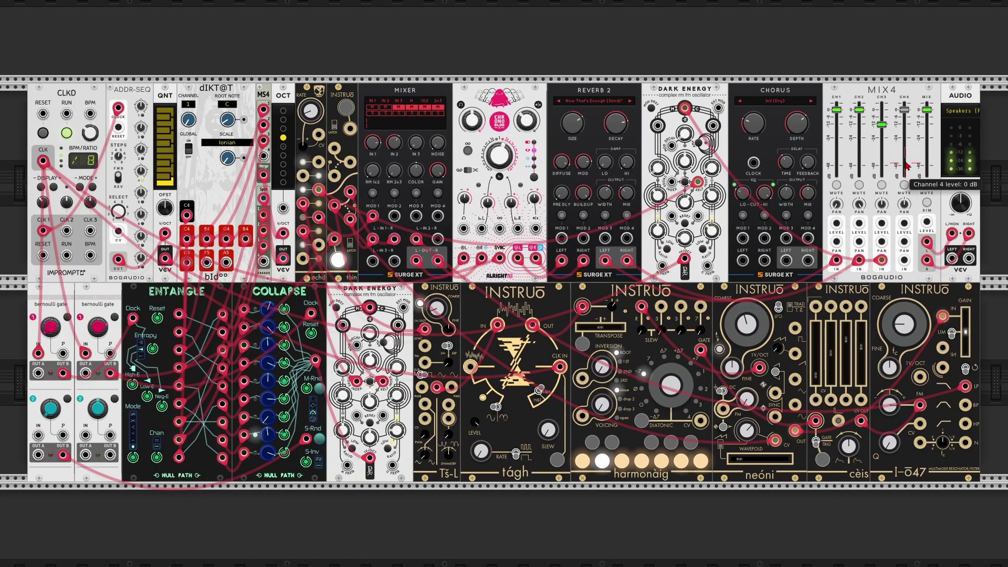
{"action": "right_click", "coordinate": [904, 111]}
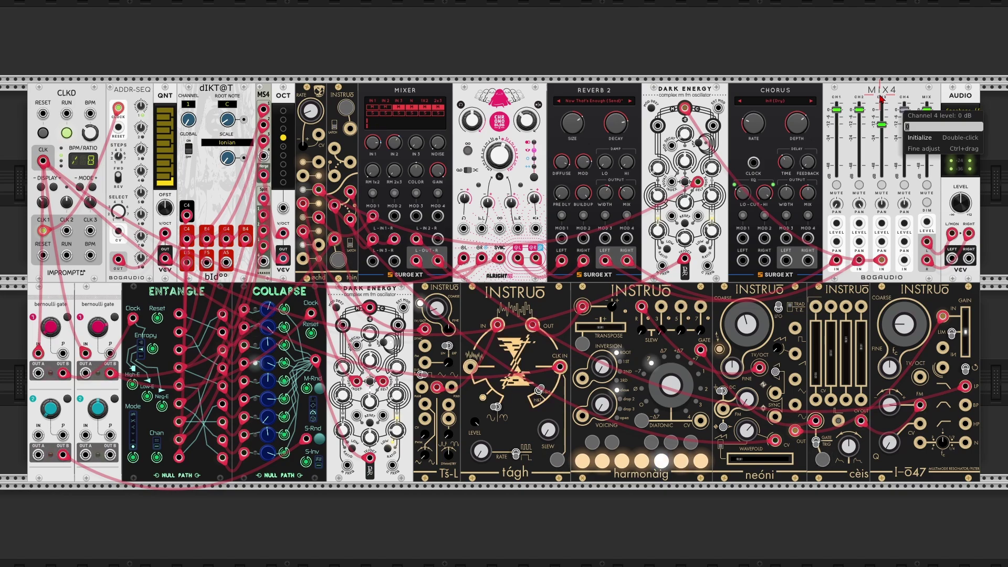
{"action": "type", "text": "-12"}
{"action": "key", "text": "Return"}
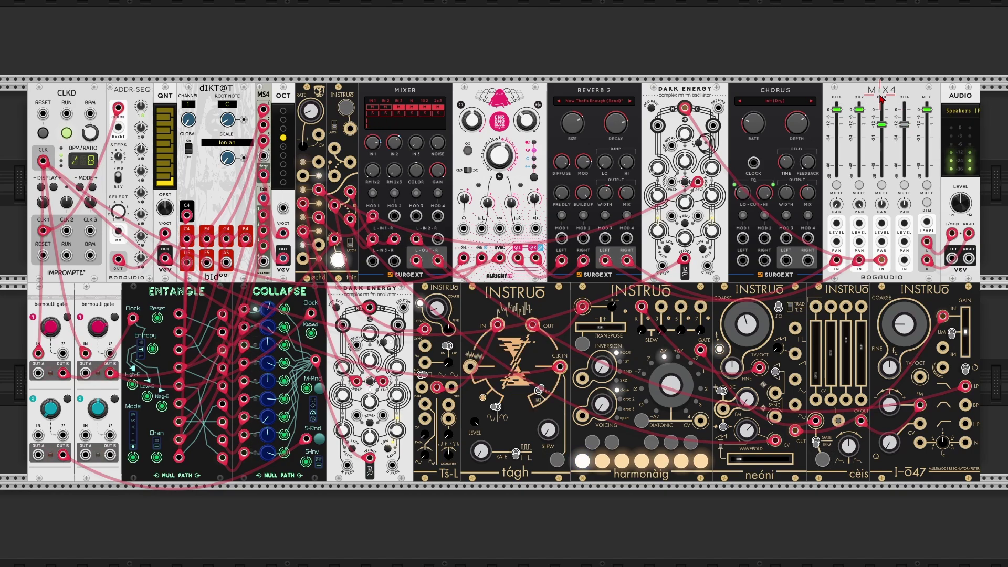
Route the second Dark Energy through the Chorus into MIX4 channels 3 and 4, and load the Fullness chorus preset.
{"action": "mouse_move", "coordinate": [882, 261]}
{"action": "left_mouse_down"}
{"action": "mouse_move", "coordinate": [835, 267]}
{"action": "mouse_move", "coordinate": [878, 271]}
{"action": "mouse_move", "coordinate": [881, 263]}
{"action": "left_mouse_up"}
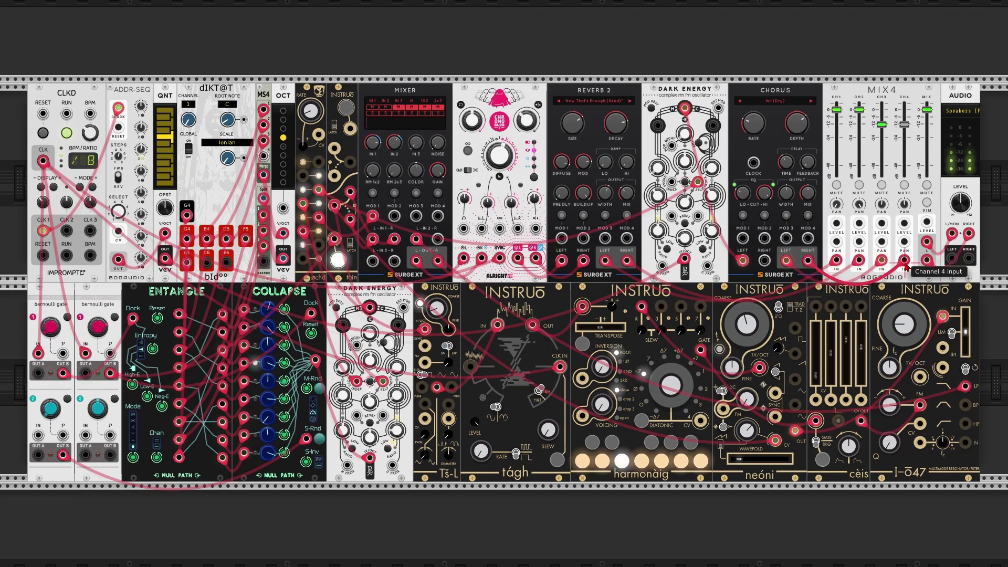
{"action": "left_click", "coordinate": [776, 100]}
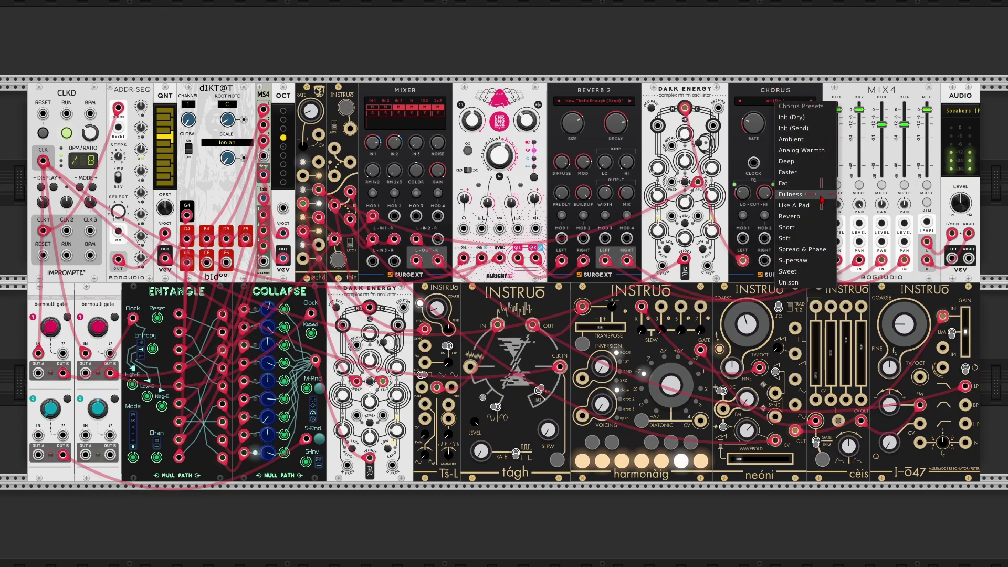
{"action": "left_click", "coordinate": [812, 195]}
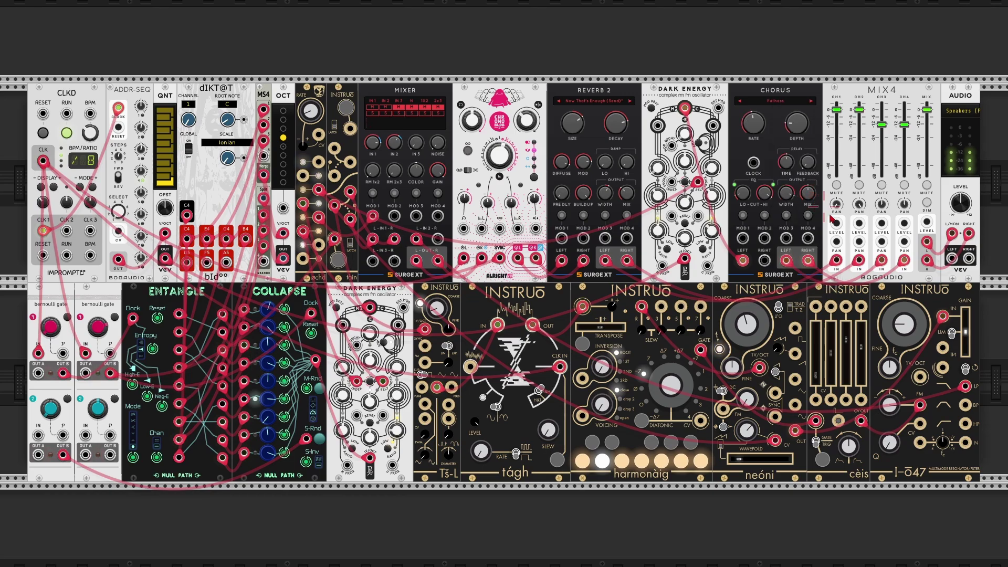